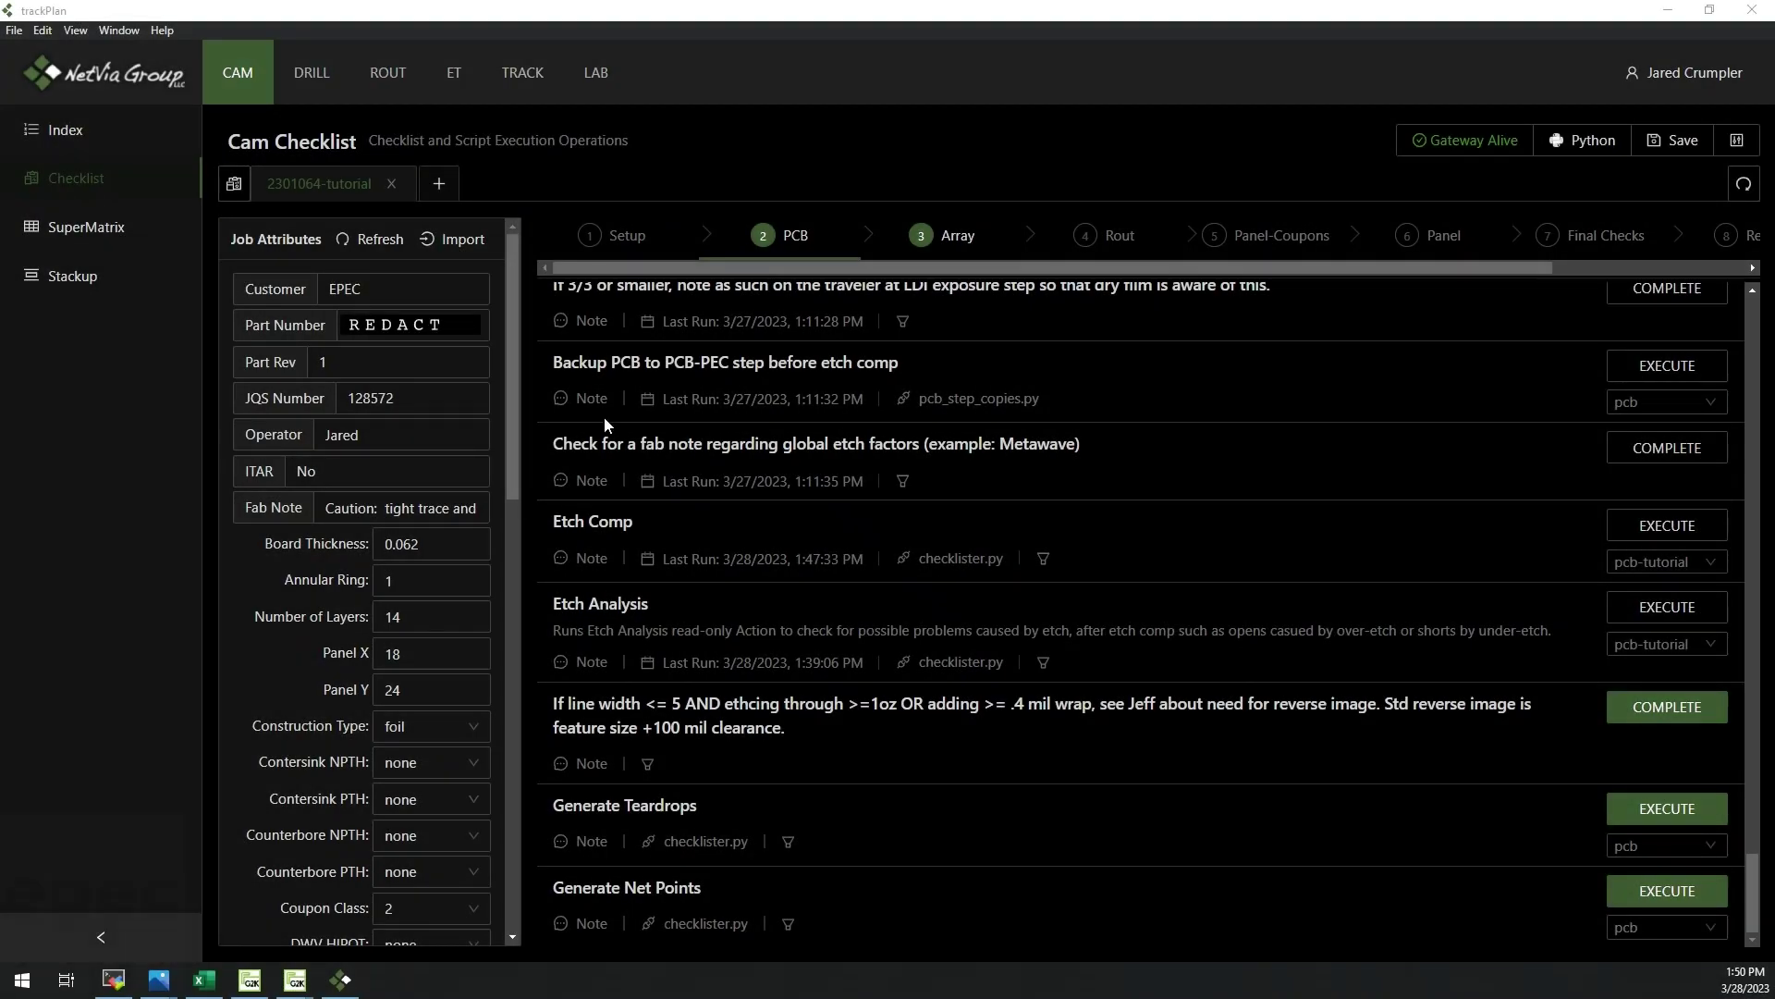
- Execute Etch Comp on the pcb-tutorial step and place its checklist beside the board artwork
triple_click(606, 525)
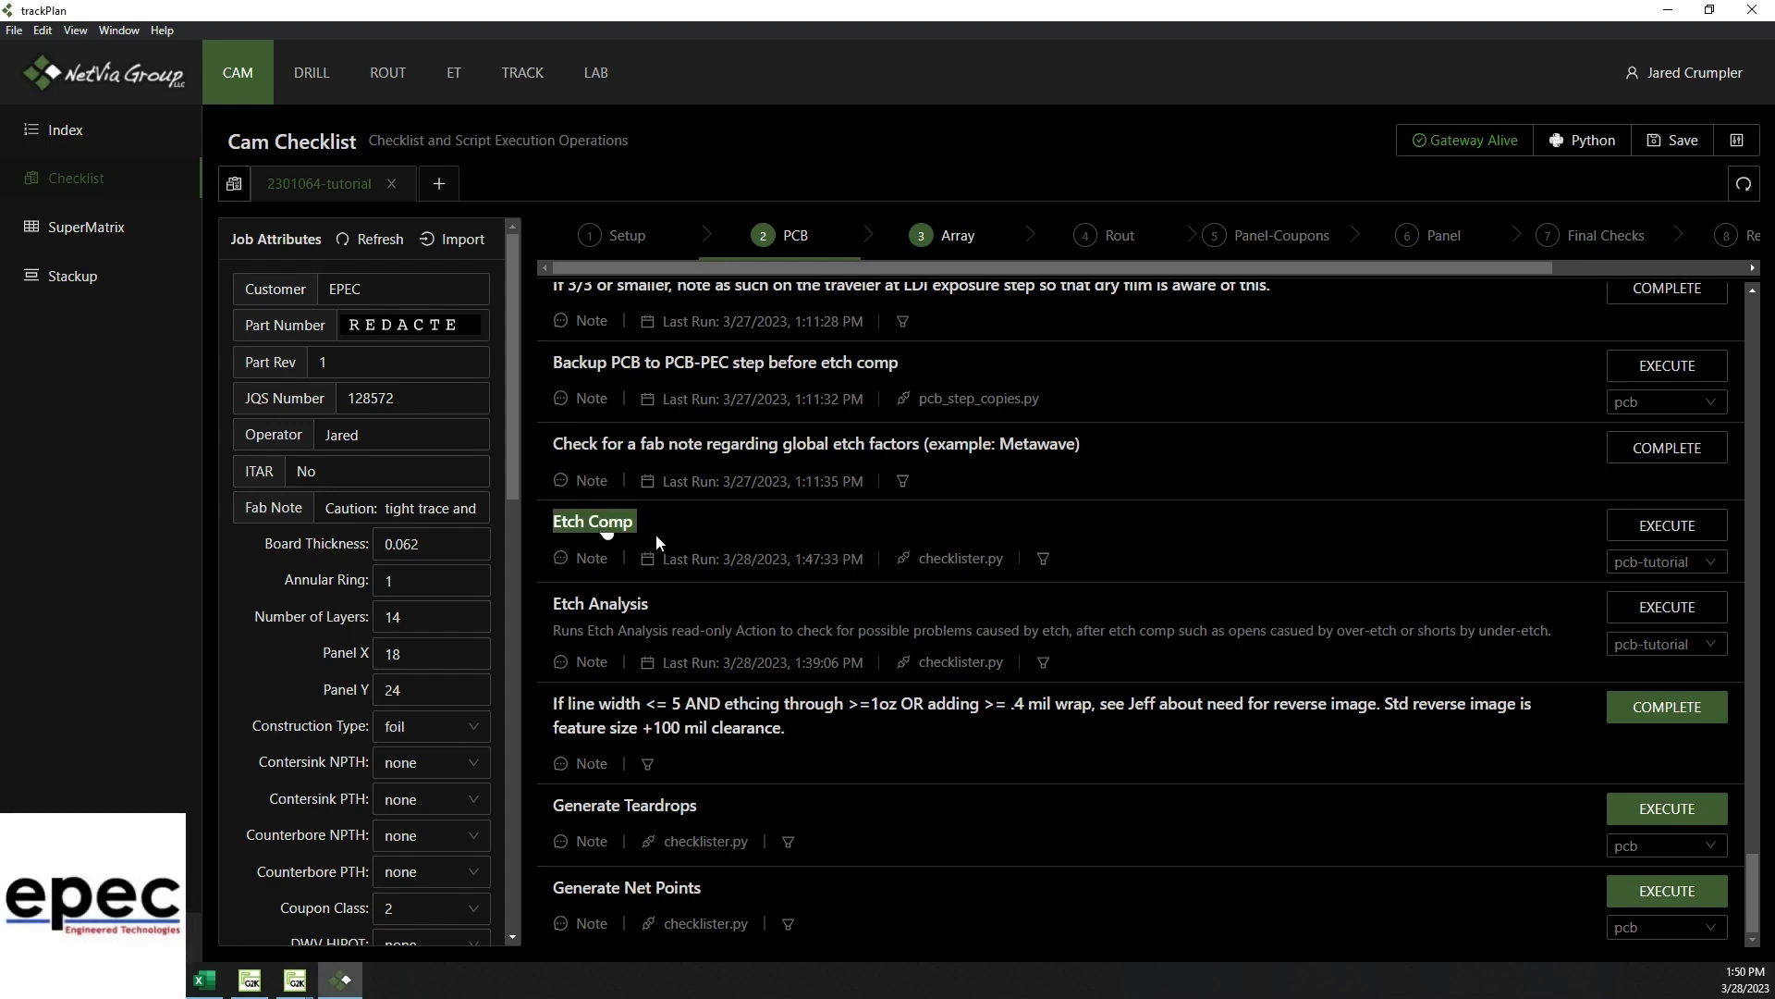
click(1667, 535)
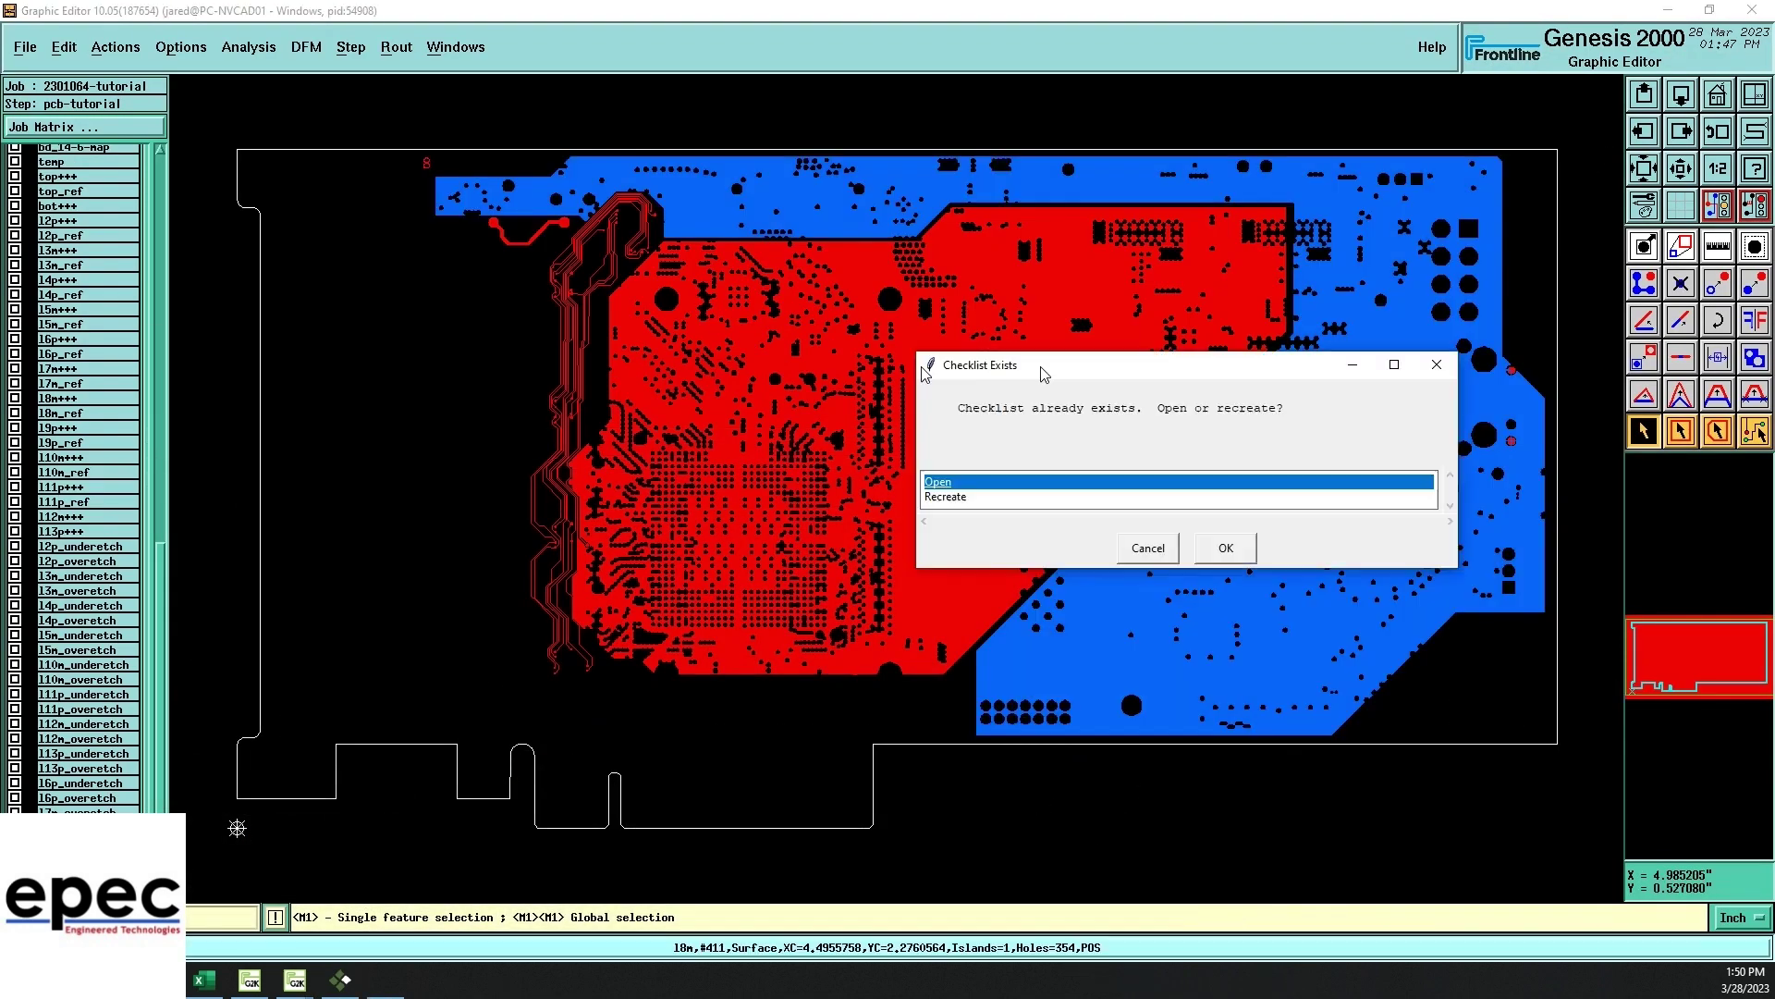
click(873, 452)
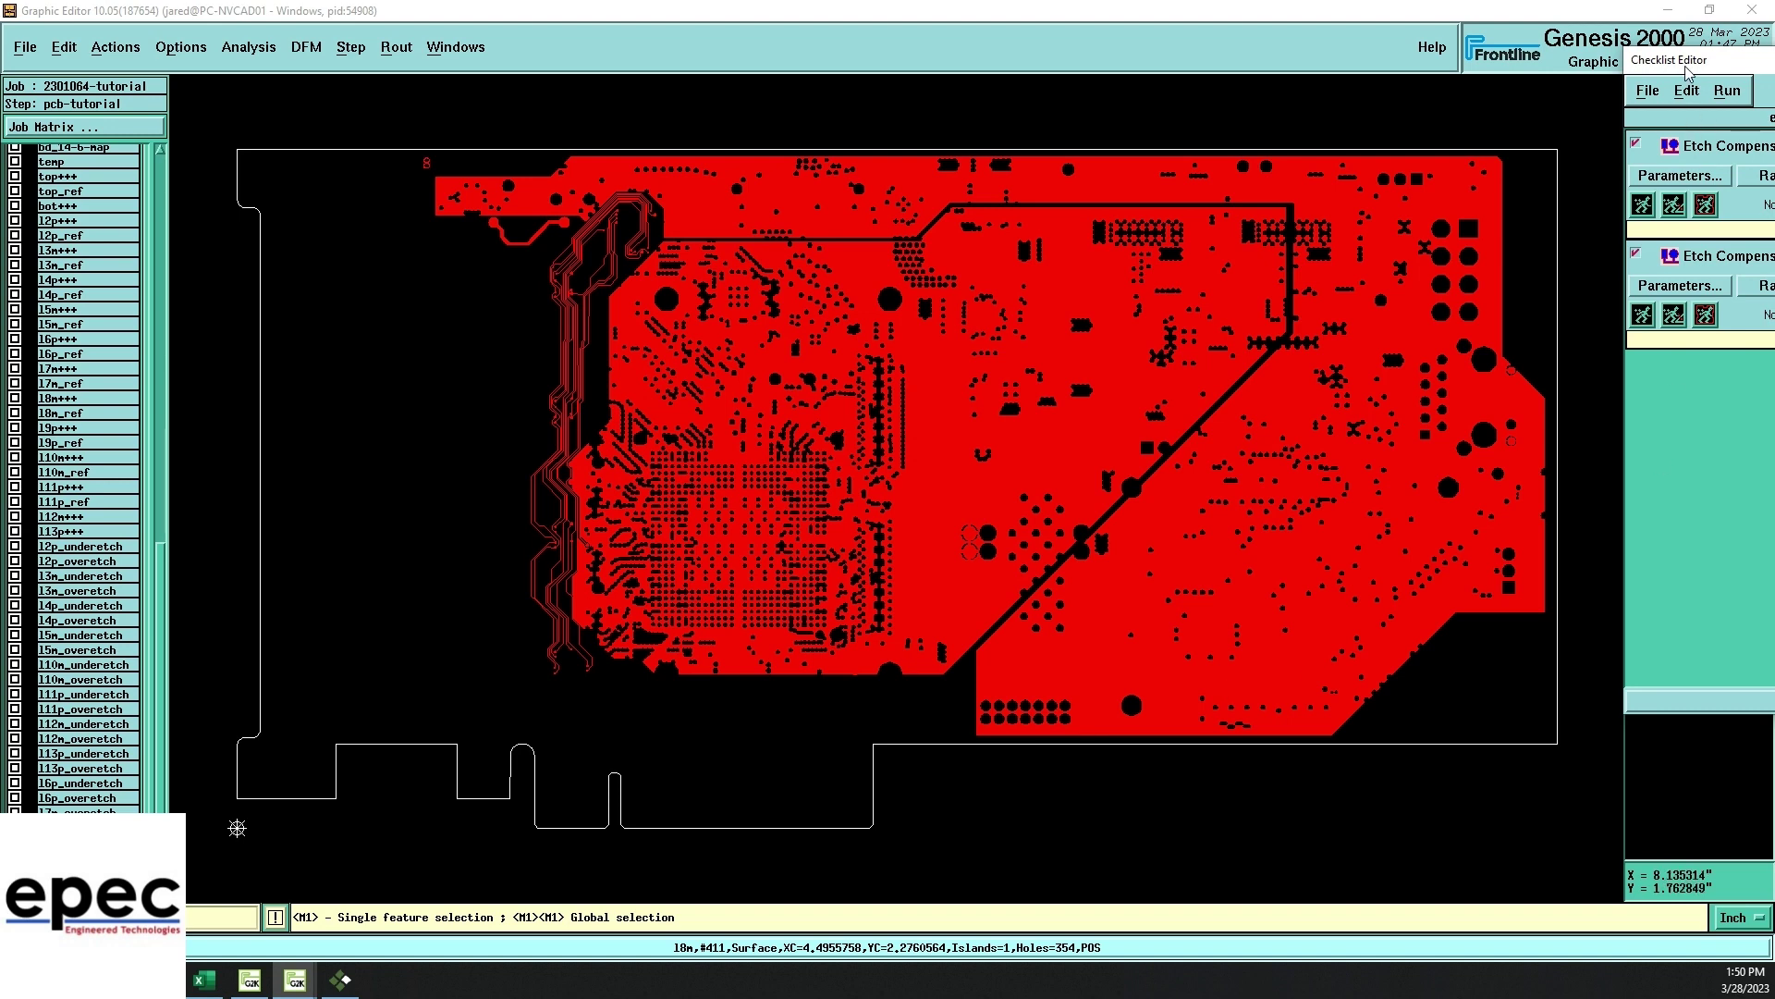
drag(585, 250, 1328, 248)
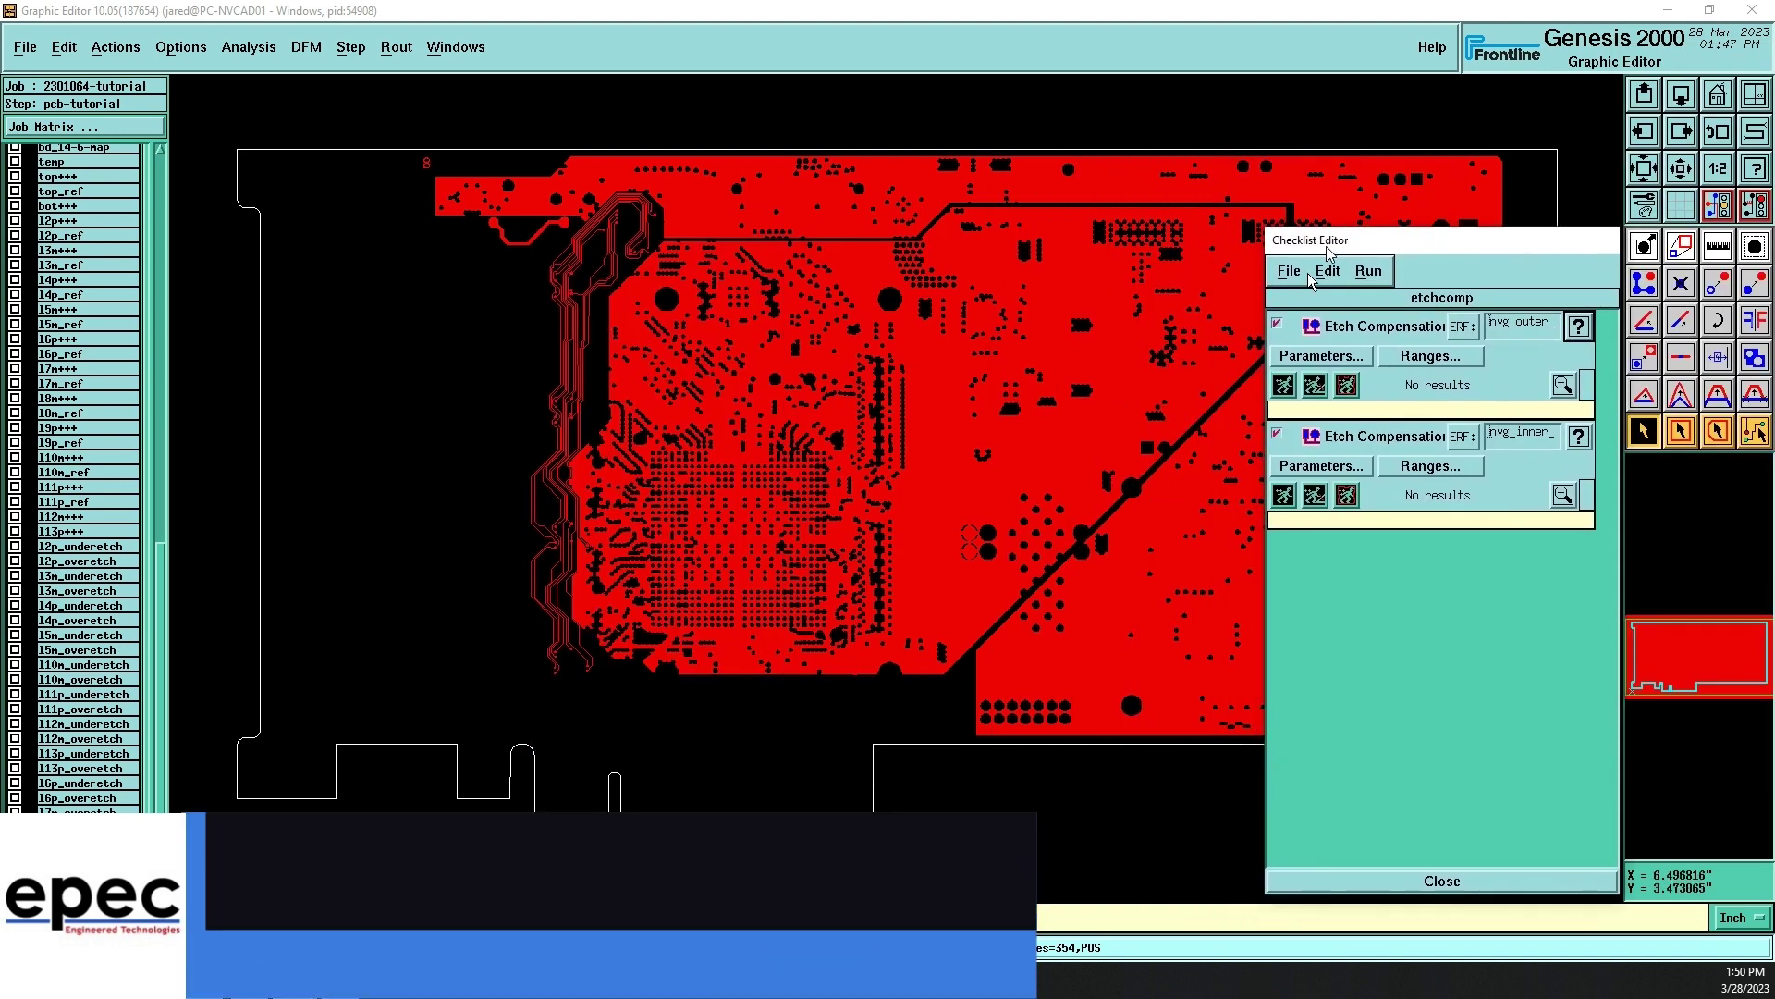
- Set the ERF resource of the inner-layer Etch Compensation action to nvg_inner_2oz
click(1461, 437)
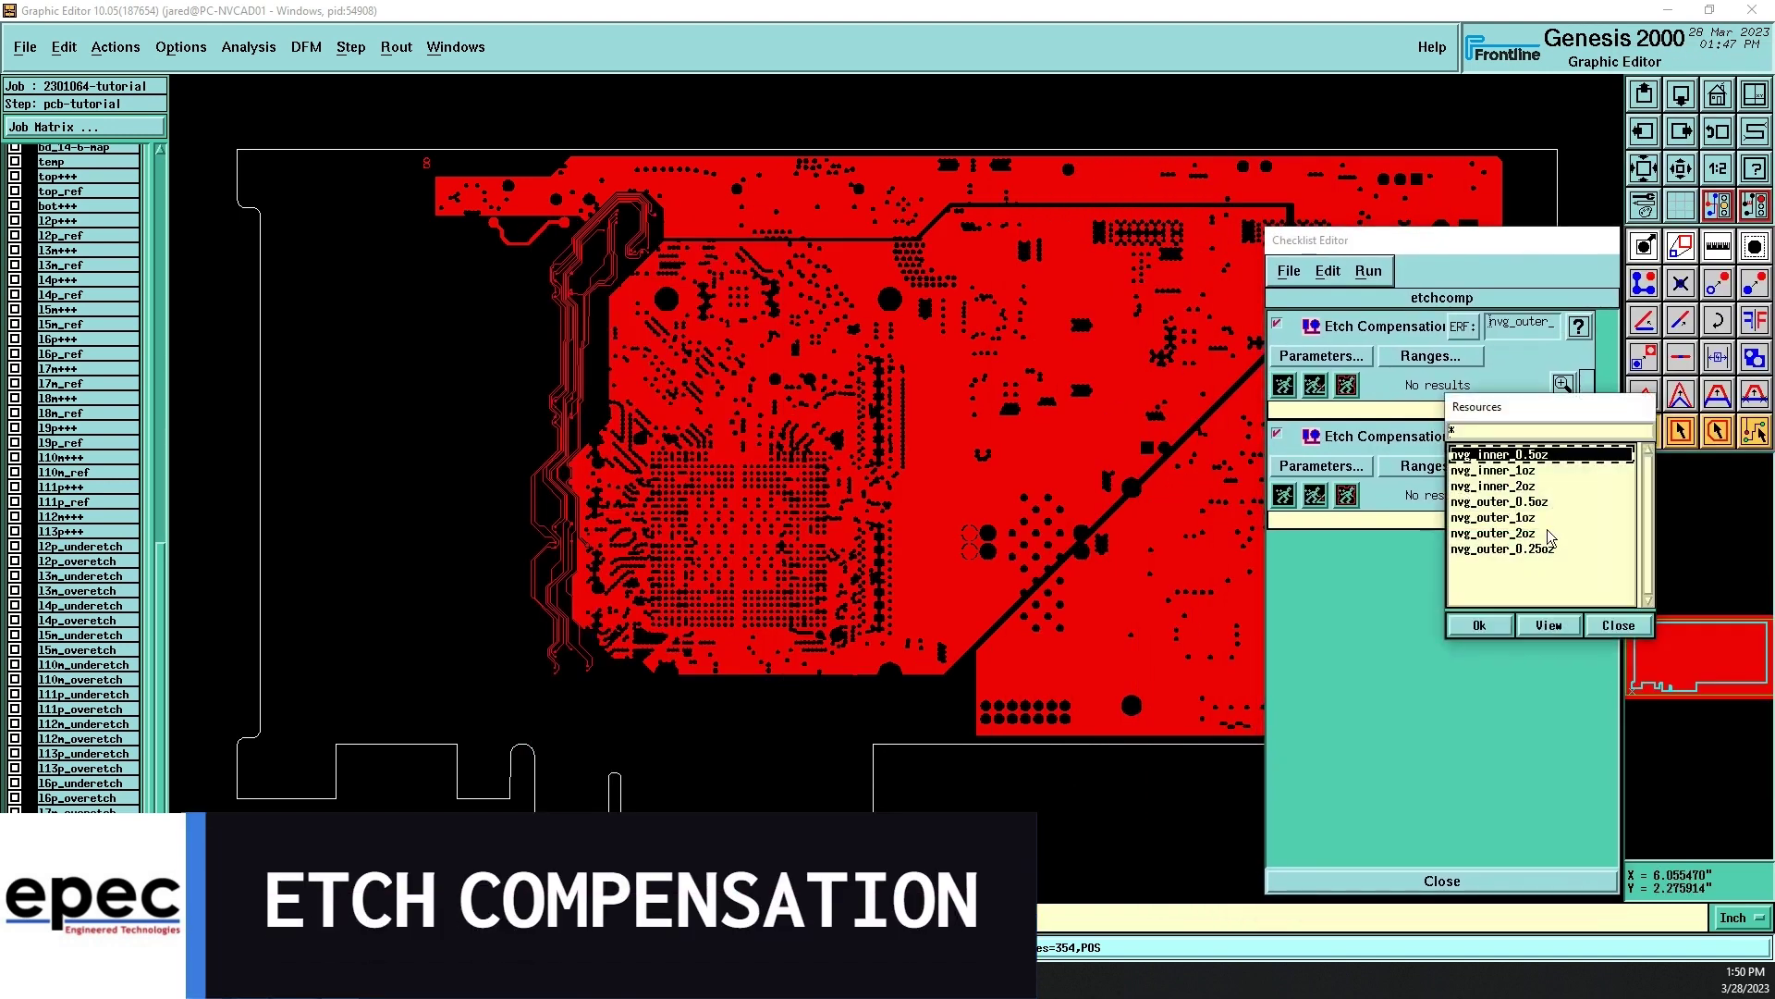
click(1514, 489)
click(1479, 625)
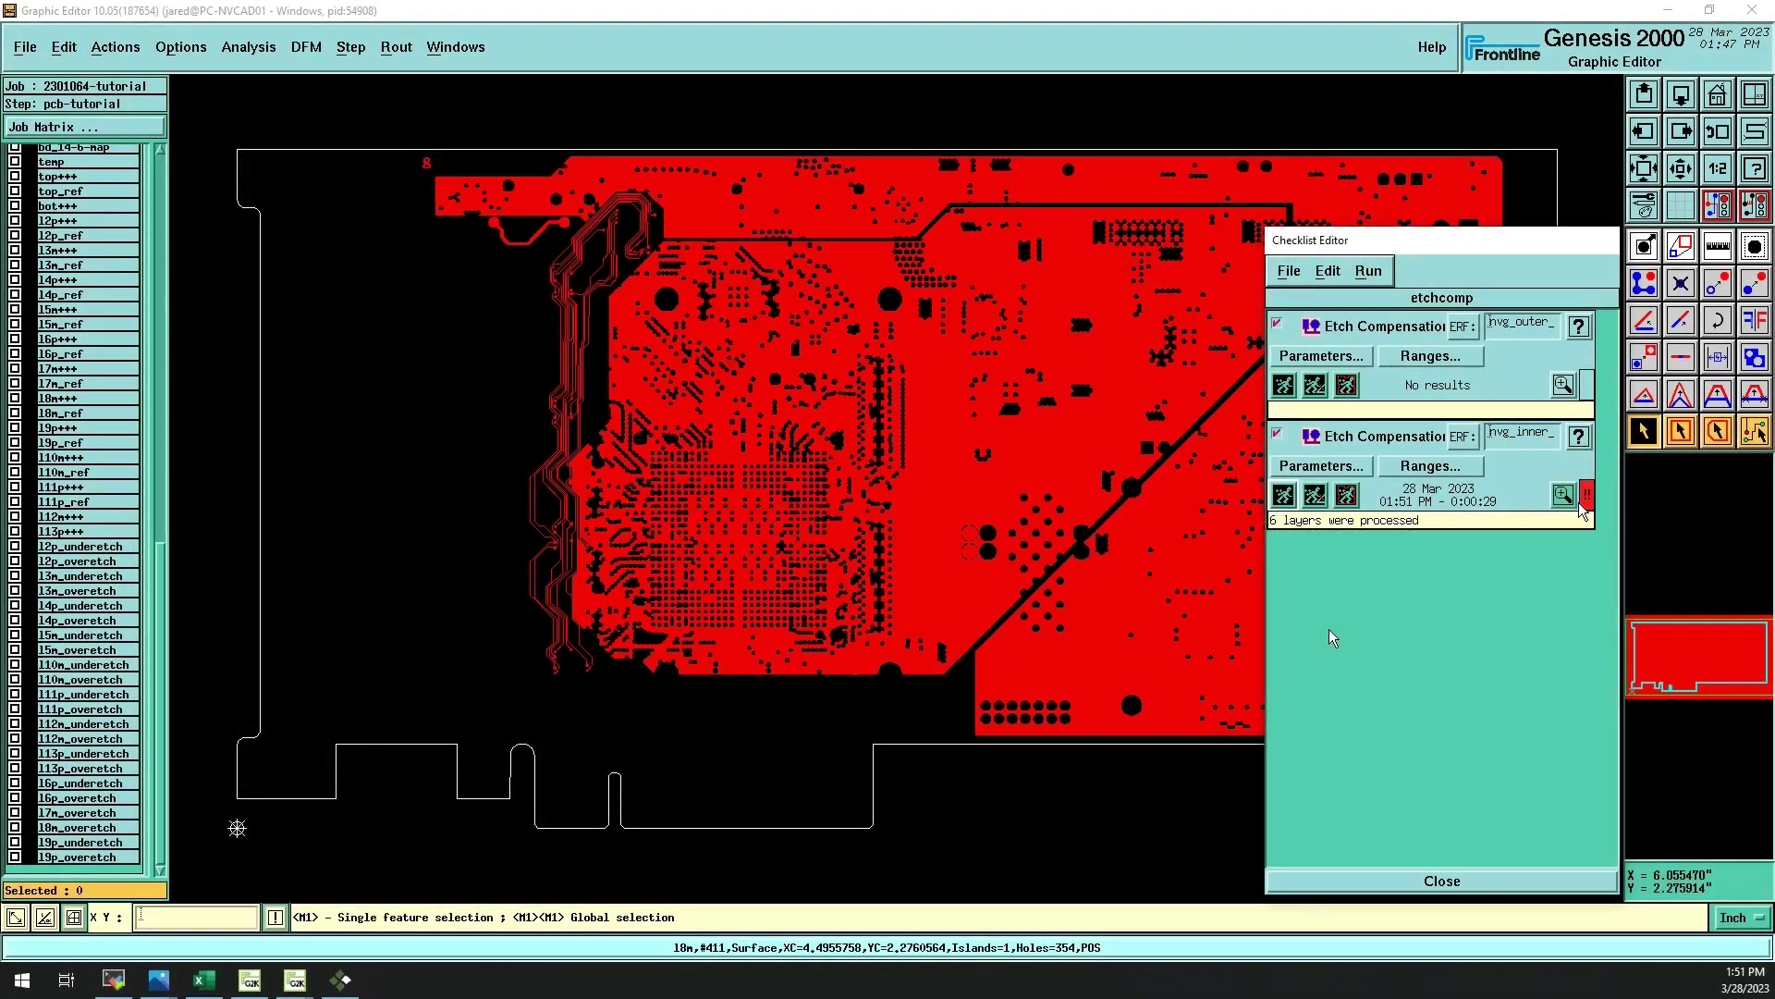
- Open the inner-layer Etch Compensation results and show all Spacing Line markers for layer l8m
click(1564, 495)
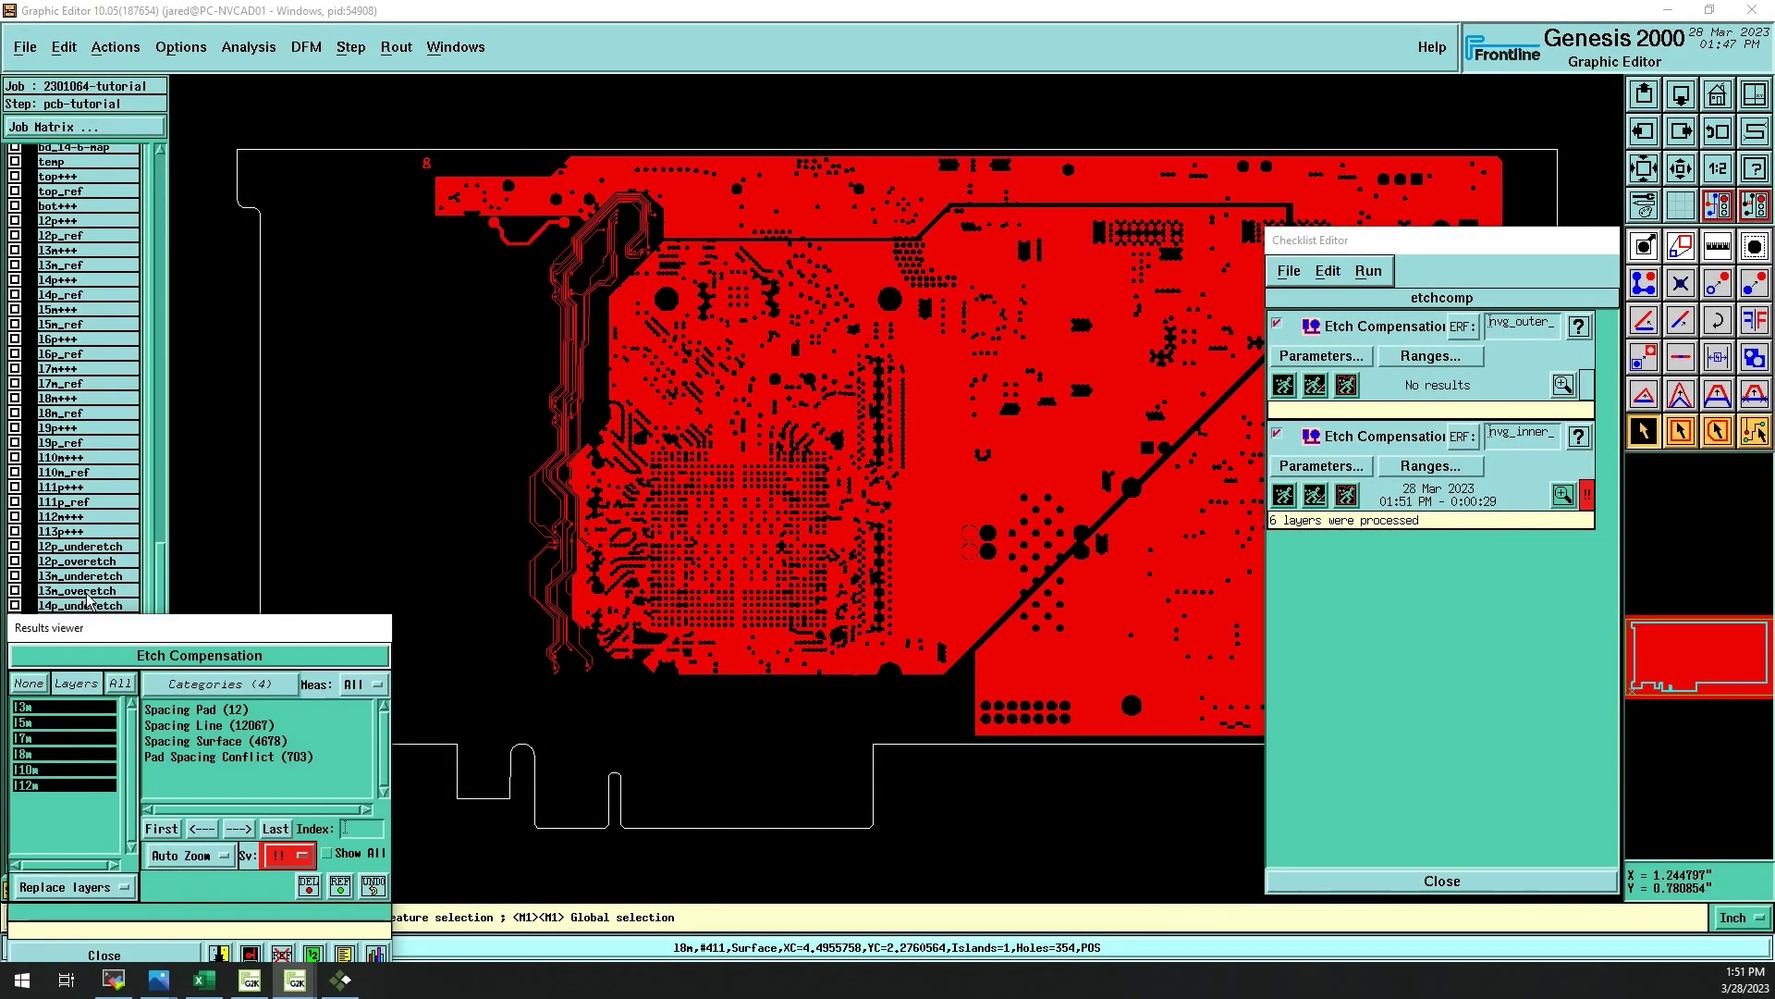
drag(160, 626, 881, 295)
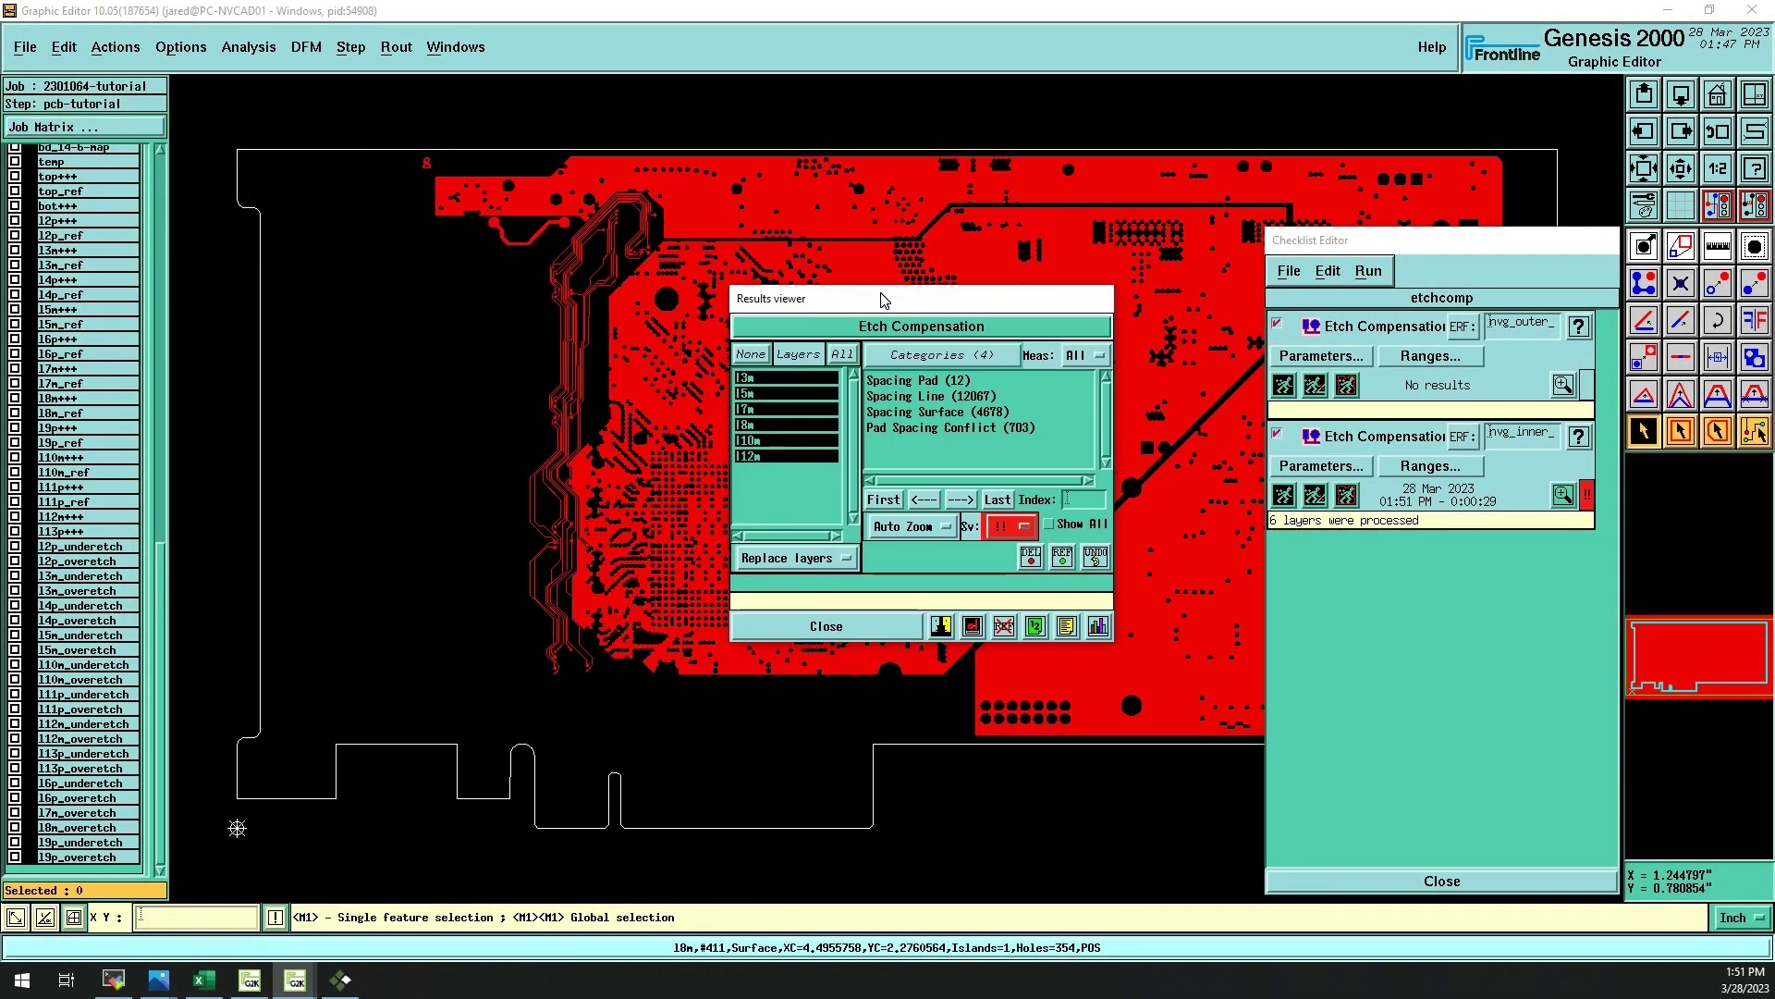
click(748, 354)
click(767, 425)
click(947, 381)
drag(849, 301, 1378, 554)
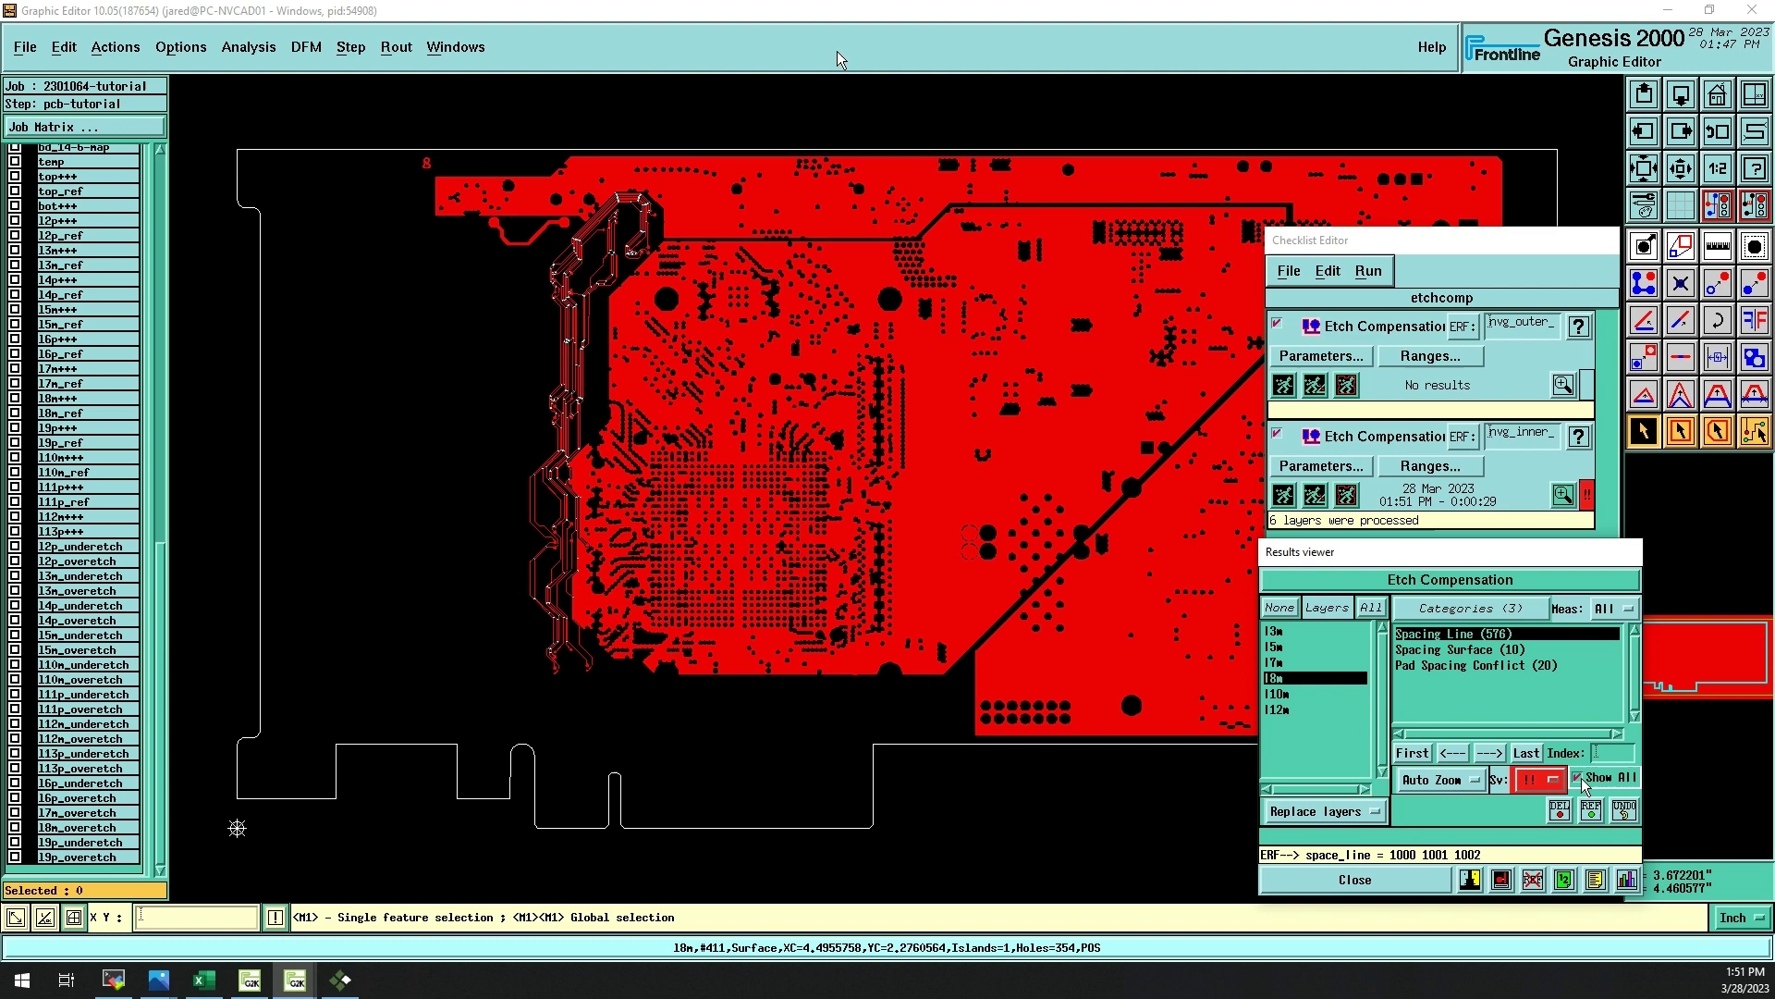
- Display the 1dr and 1pv layers over l8m and examine the spacing markers in outline and filled views
scroll(729, 385, up, 3)
scroll(113, 482, up, 6)
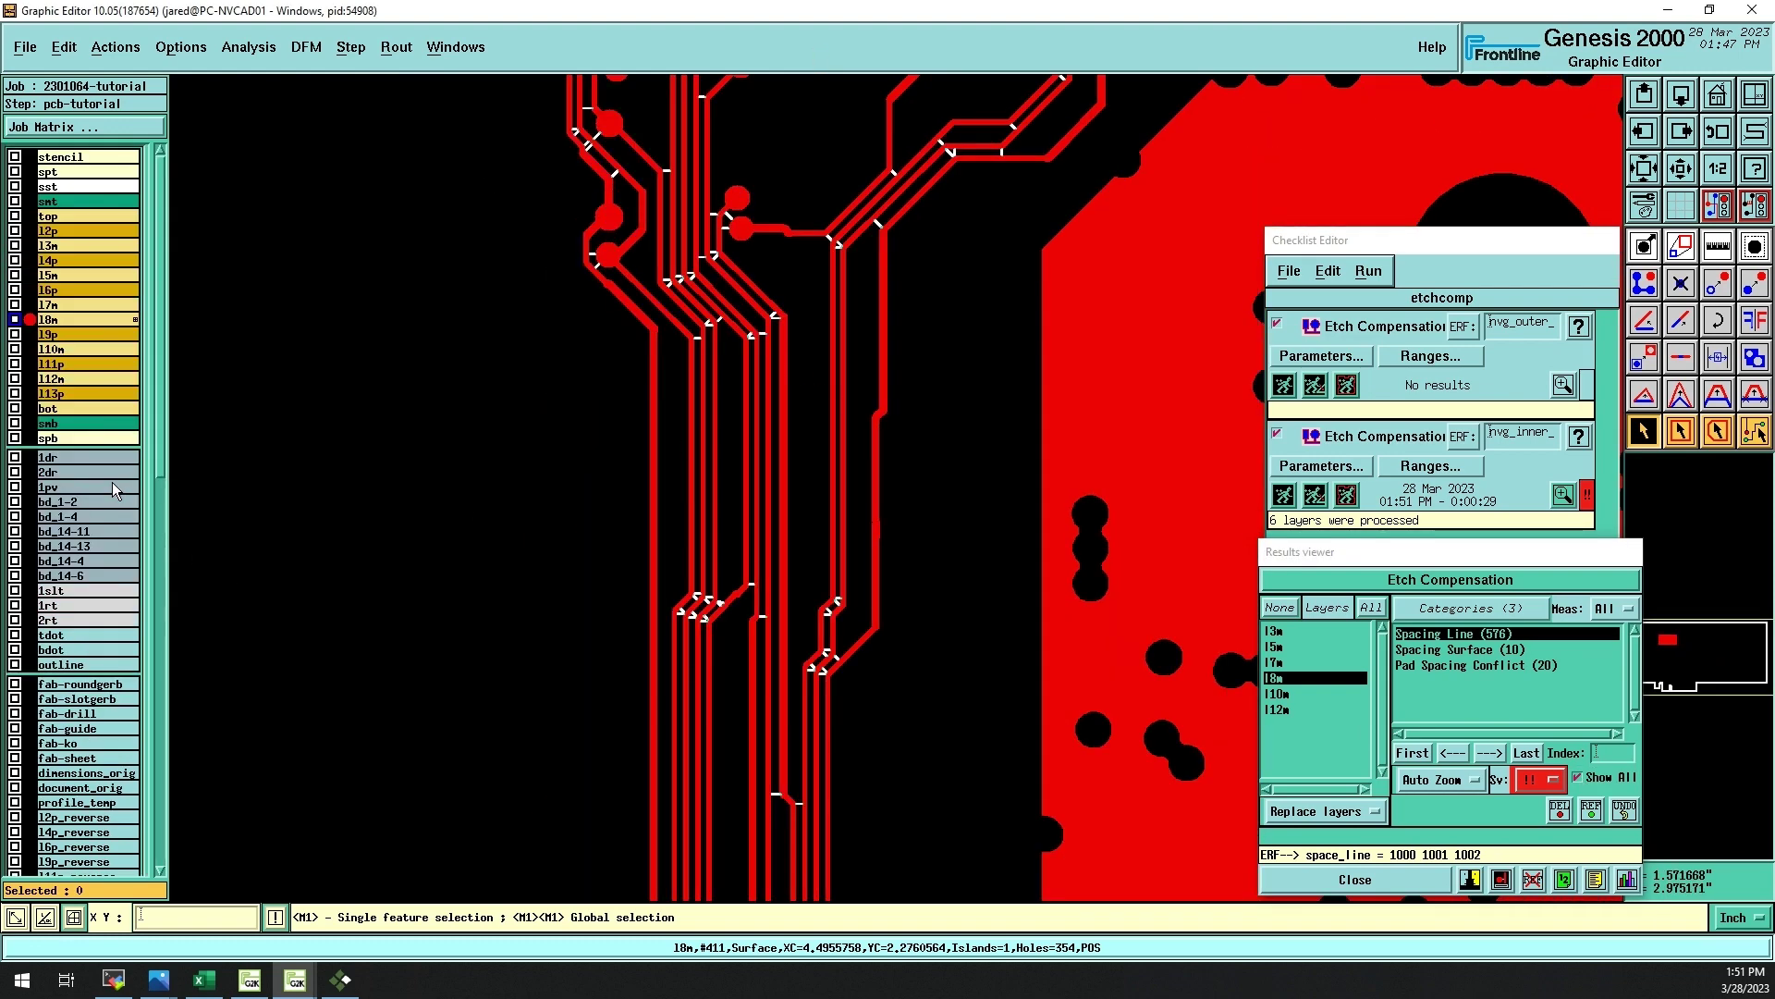
click(72, 459)
click(80, 485)
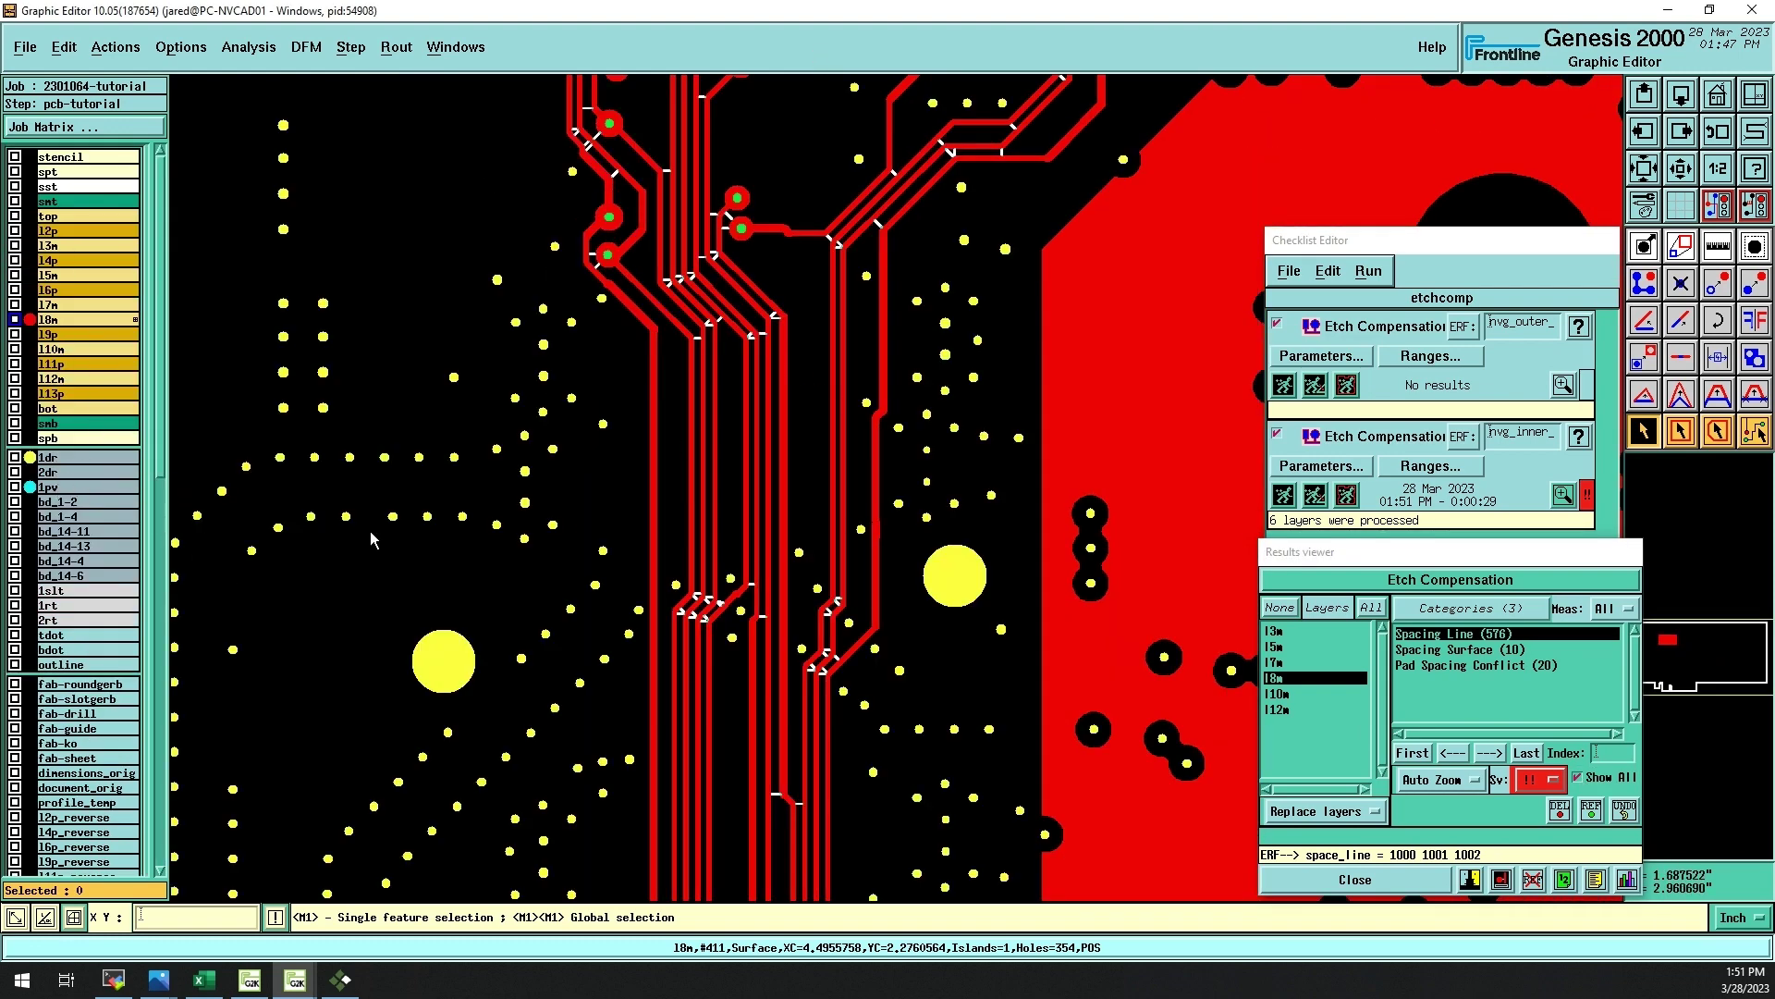
scroll(870, 332, down, 1)
scroll(832, 439, up, 2)
key(ctrl+w)
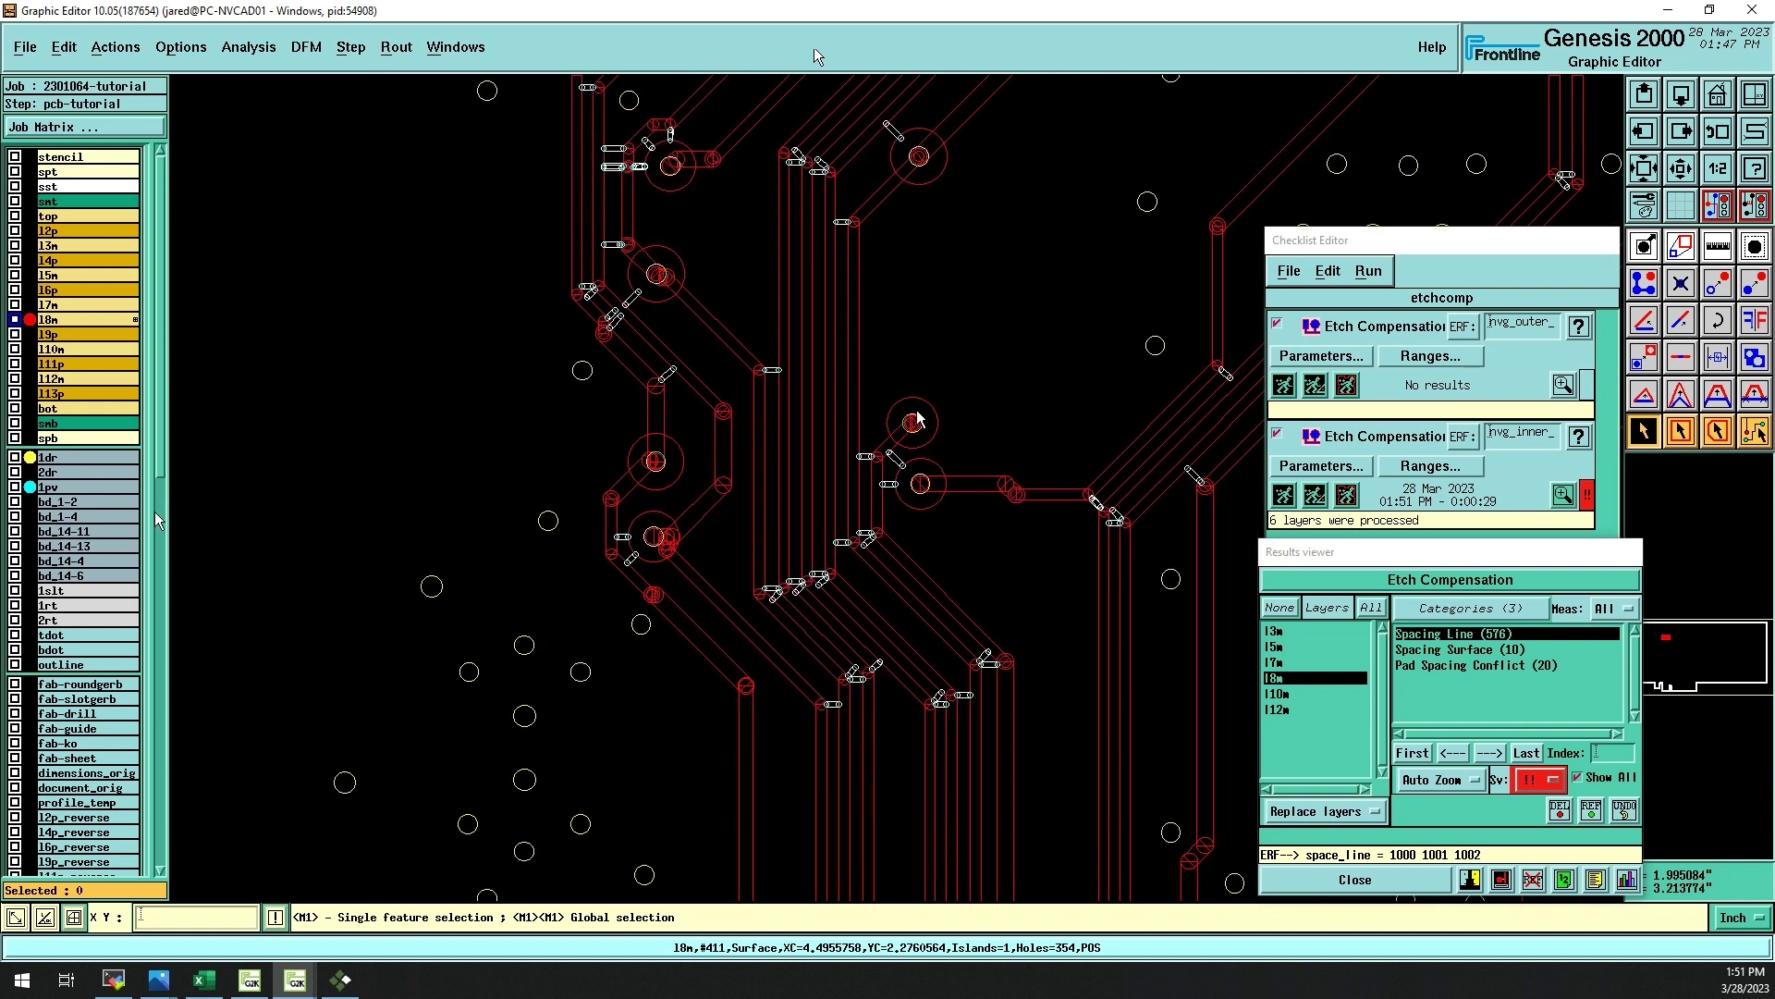
key(ctrl+w)
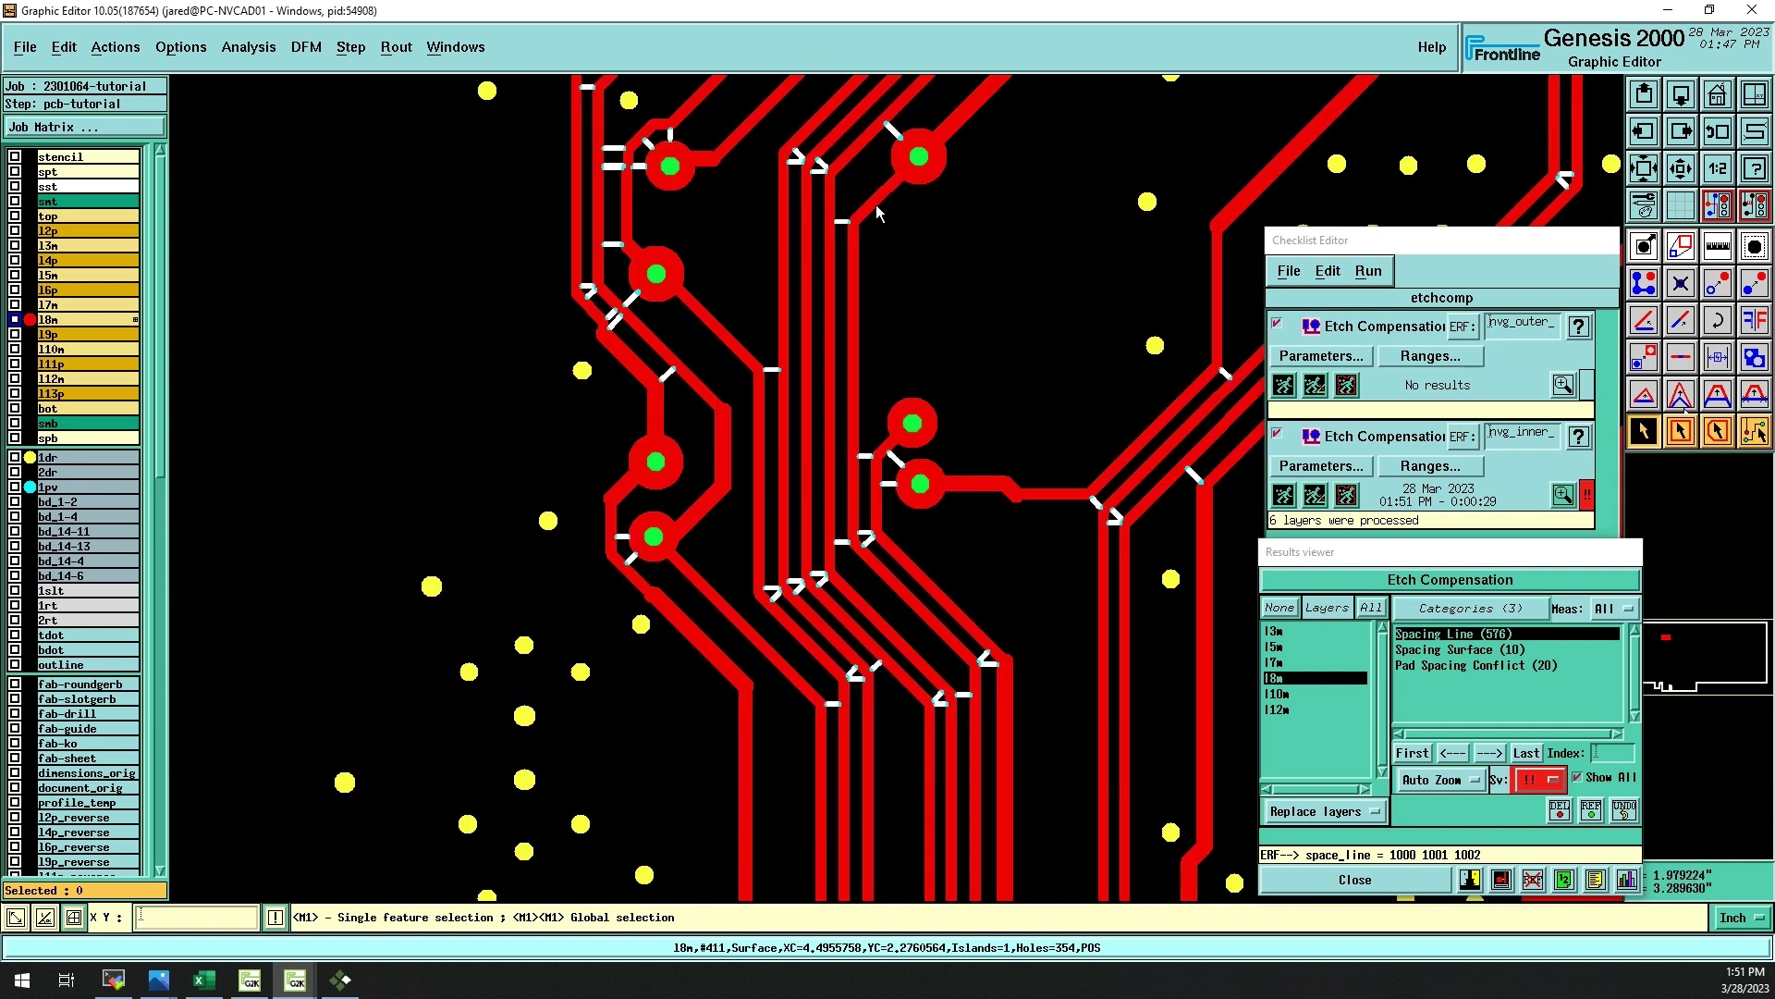
- Select all lines on l8m that share the symbol of the flagged trace beside the pad
click(873, 215)
double_click(873, 216)
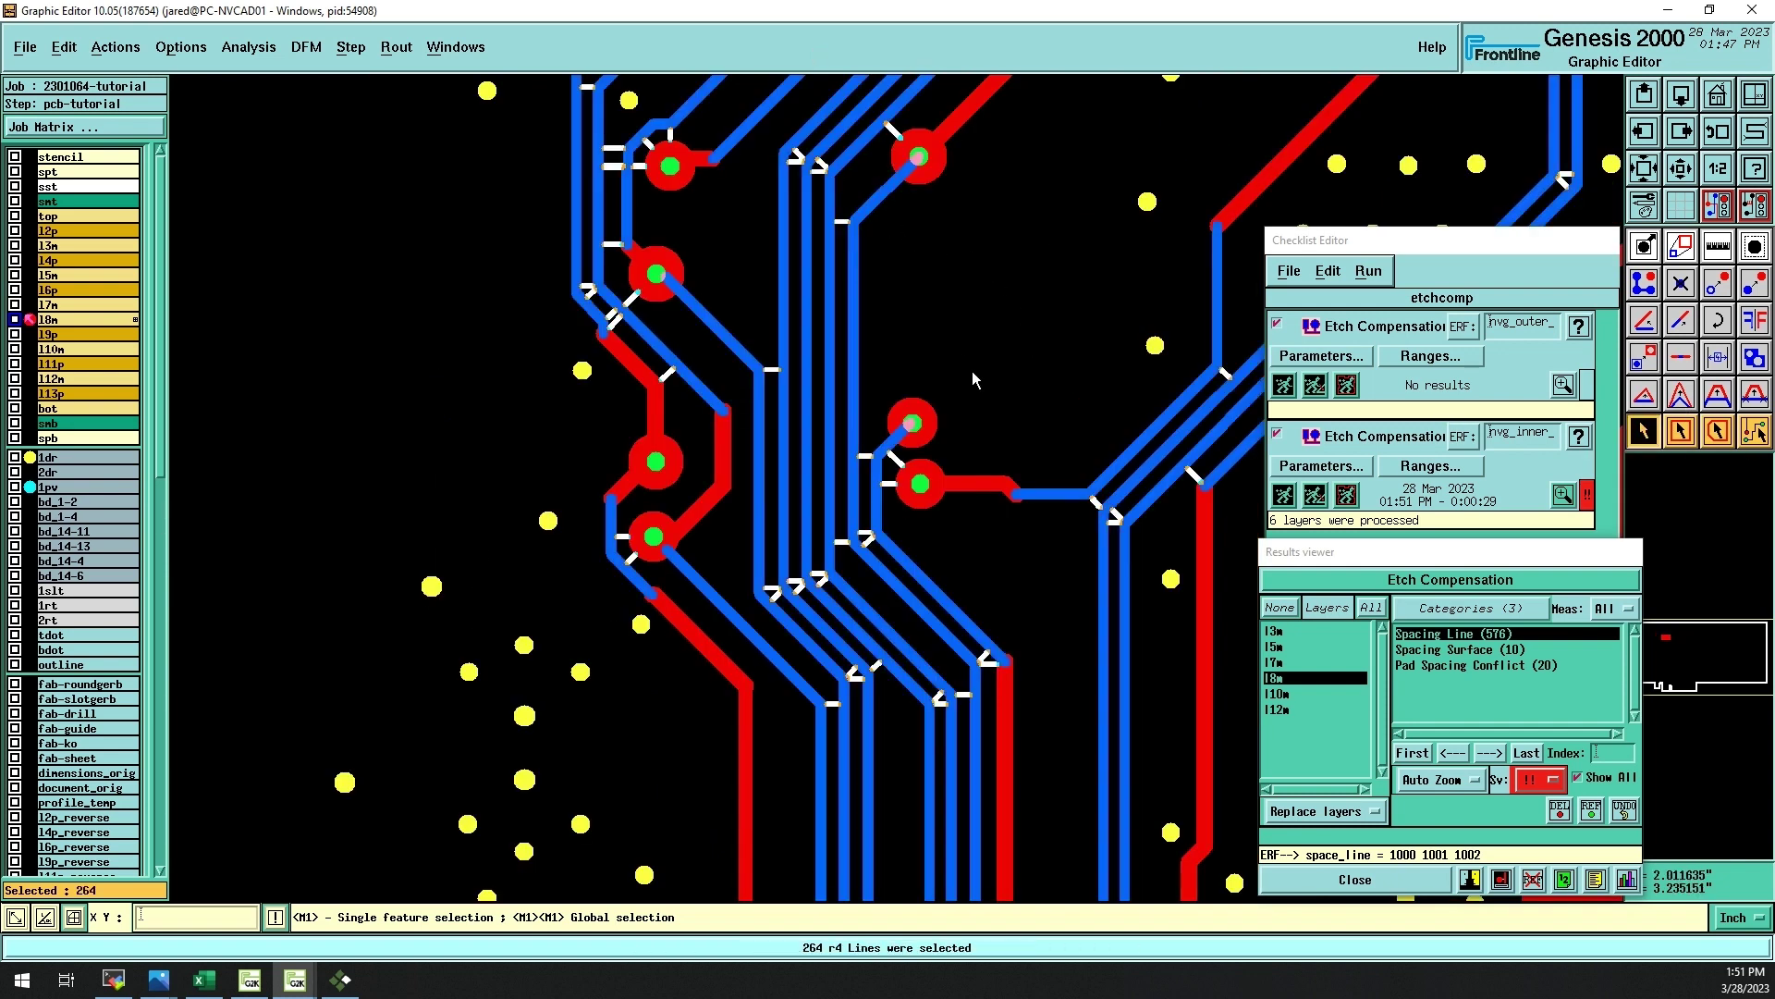
scroll(993, 418, down, 1)
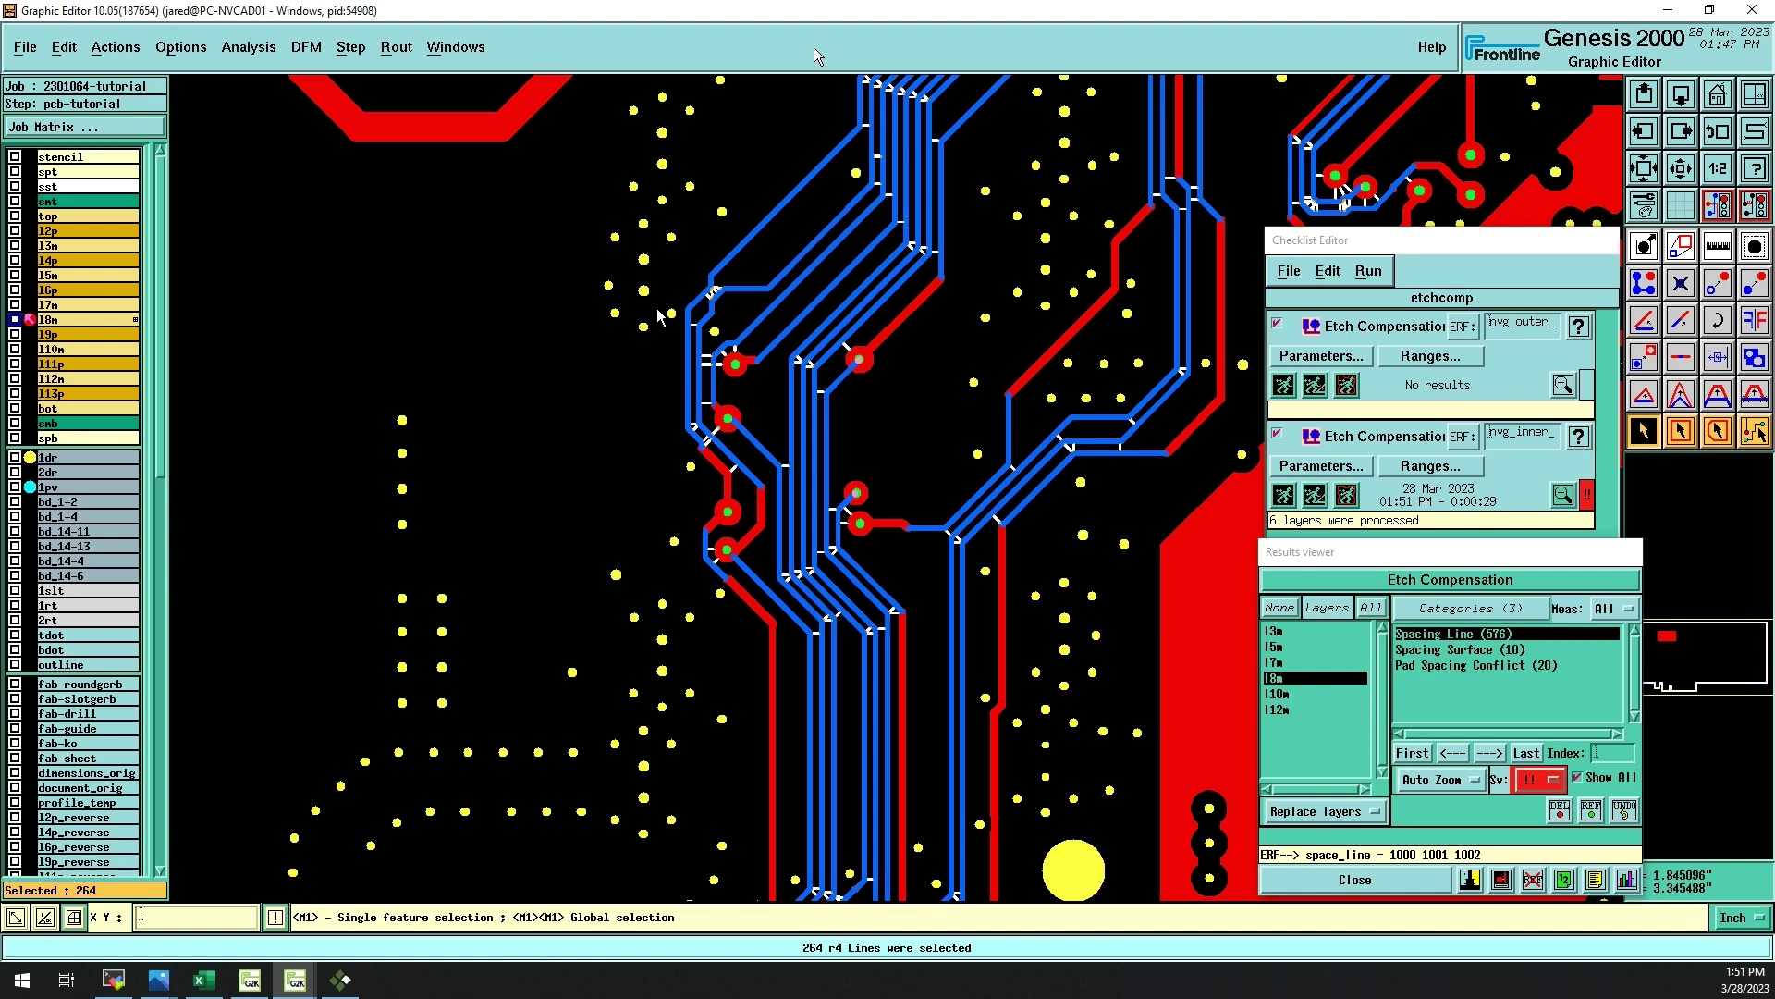
- Compare the line symbols of the trace segments on either side of the pad on l8m
scroll(713, 324, up, 1)
scroll(1156, 514, up, 2)
click(777, 416)
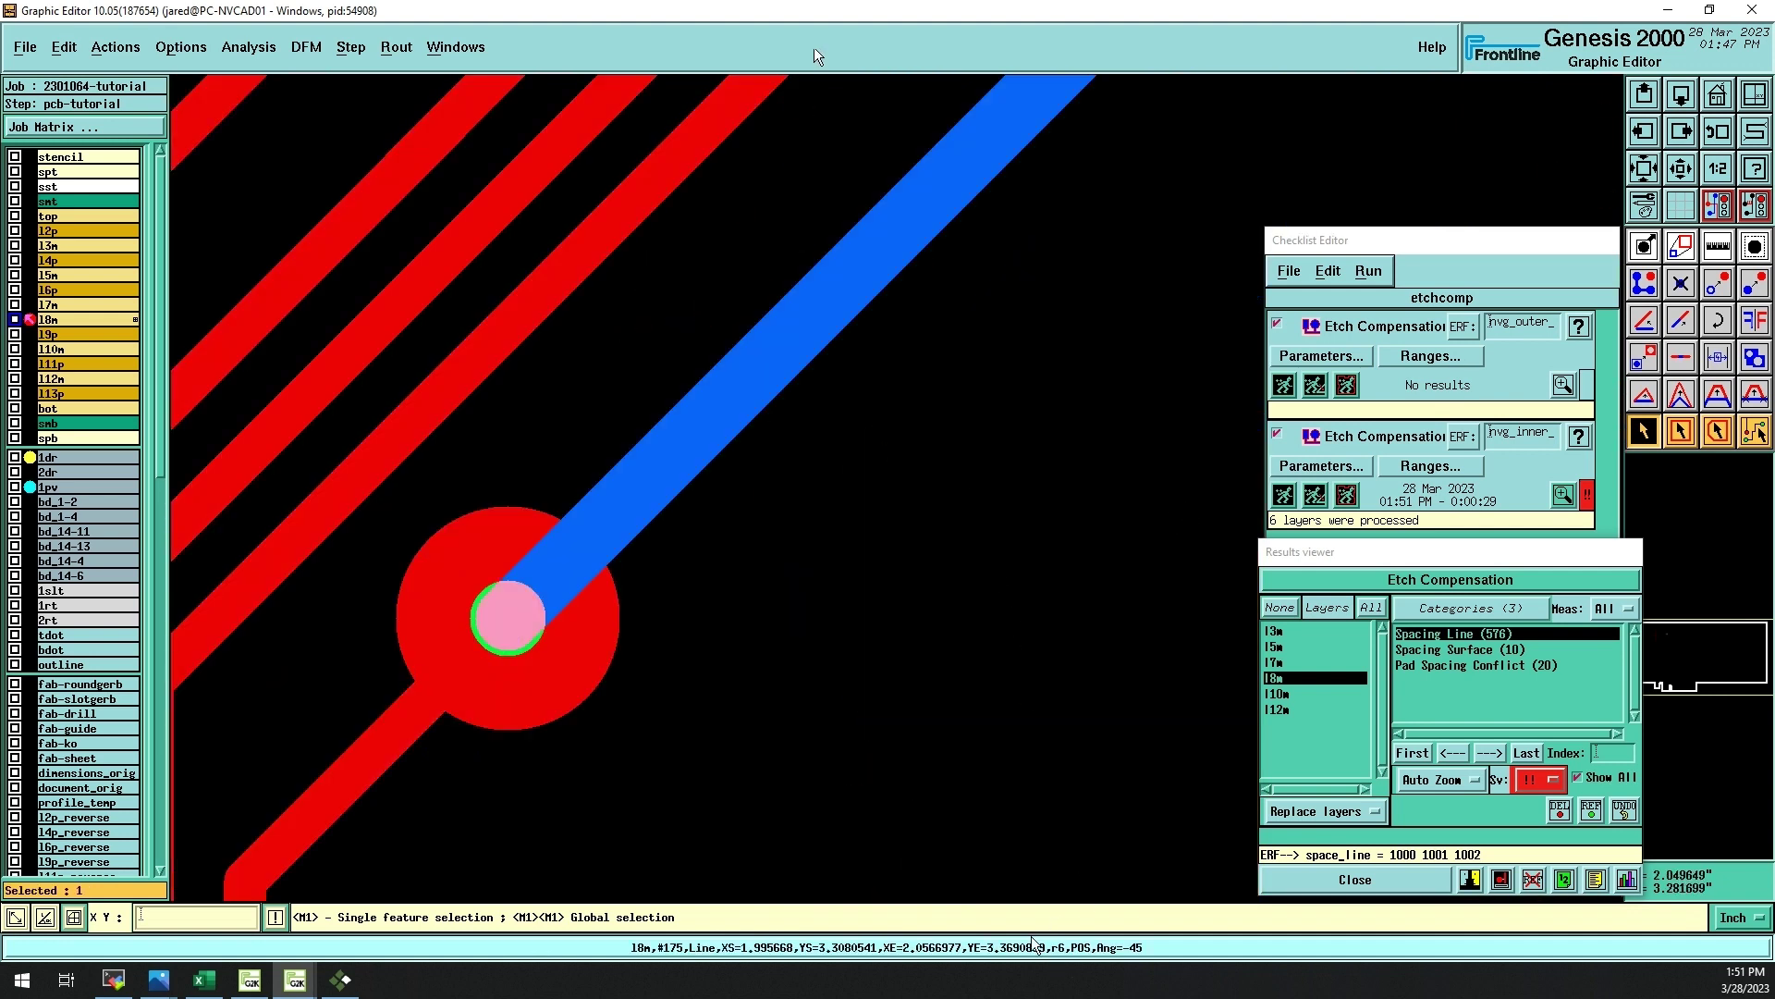
click(375, 760)
click(860, 747)
- Review the Broken Copper results of the Etch Analysis for layer l8m, and return to the etchcomp checklist
drag(1767, 64, 1425, 159)
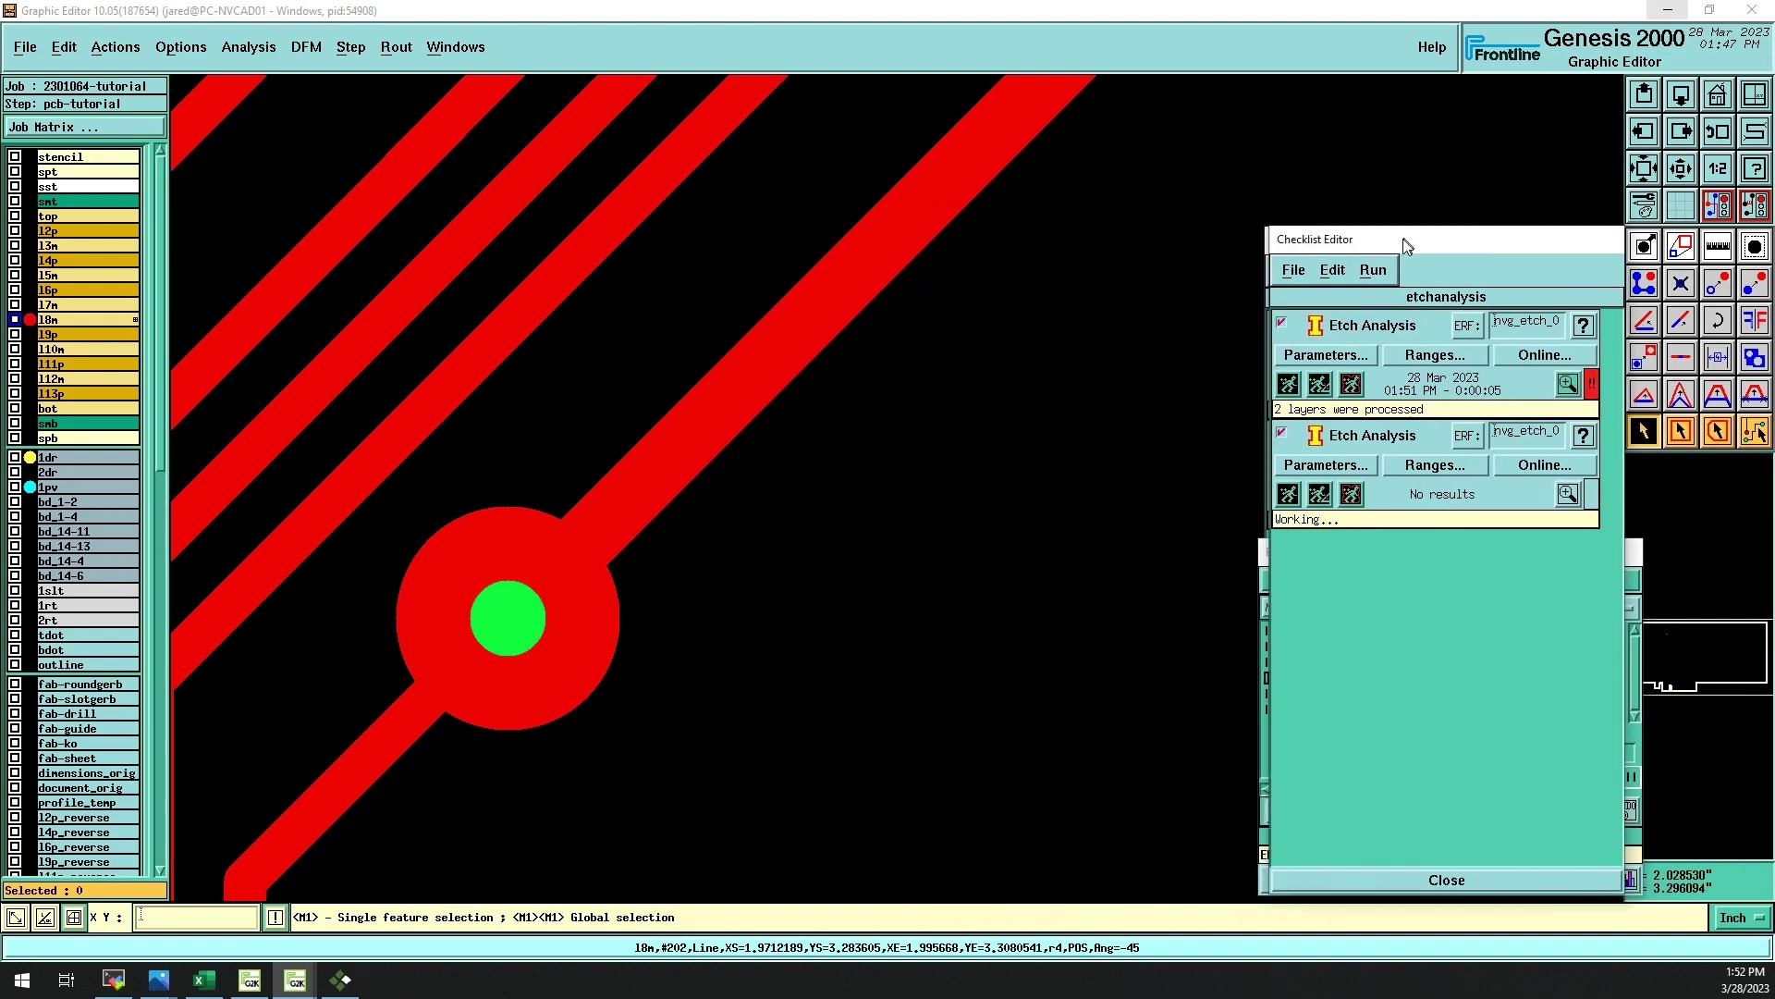
click(37, 801)
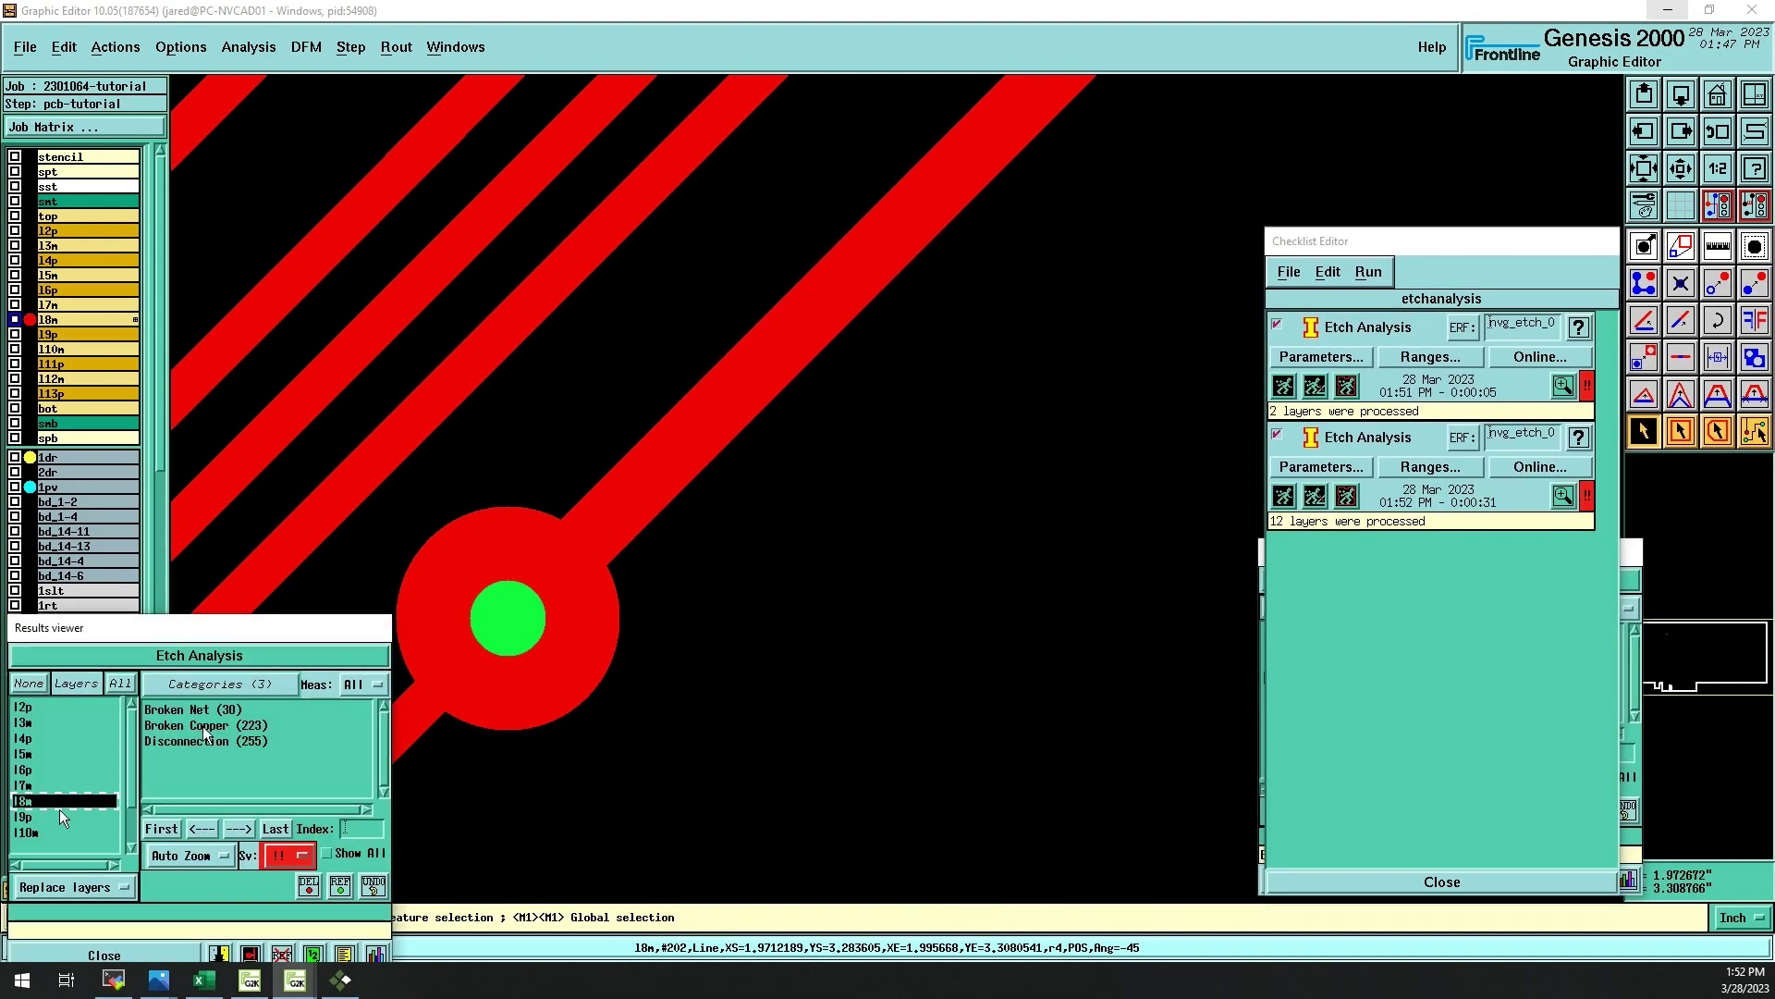
click(203, 725)
scroll(583, 396, down, 2)
scroll(851, 768, up, 1)
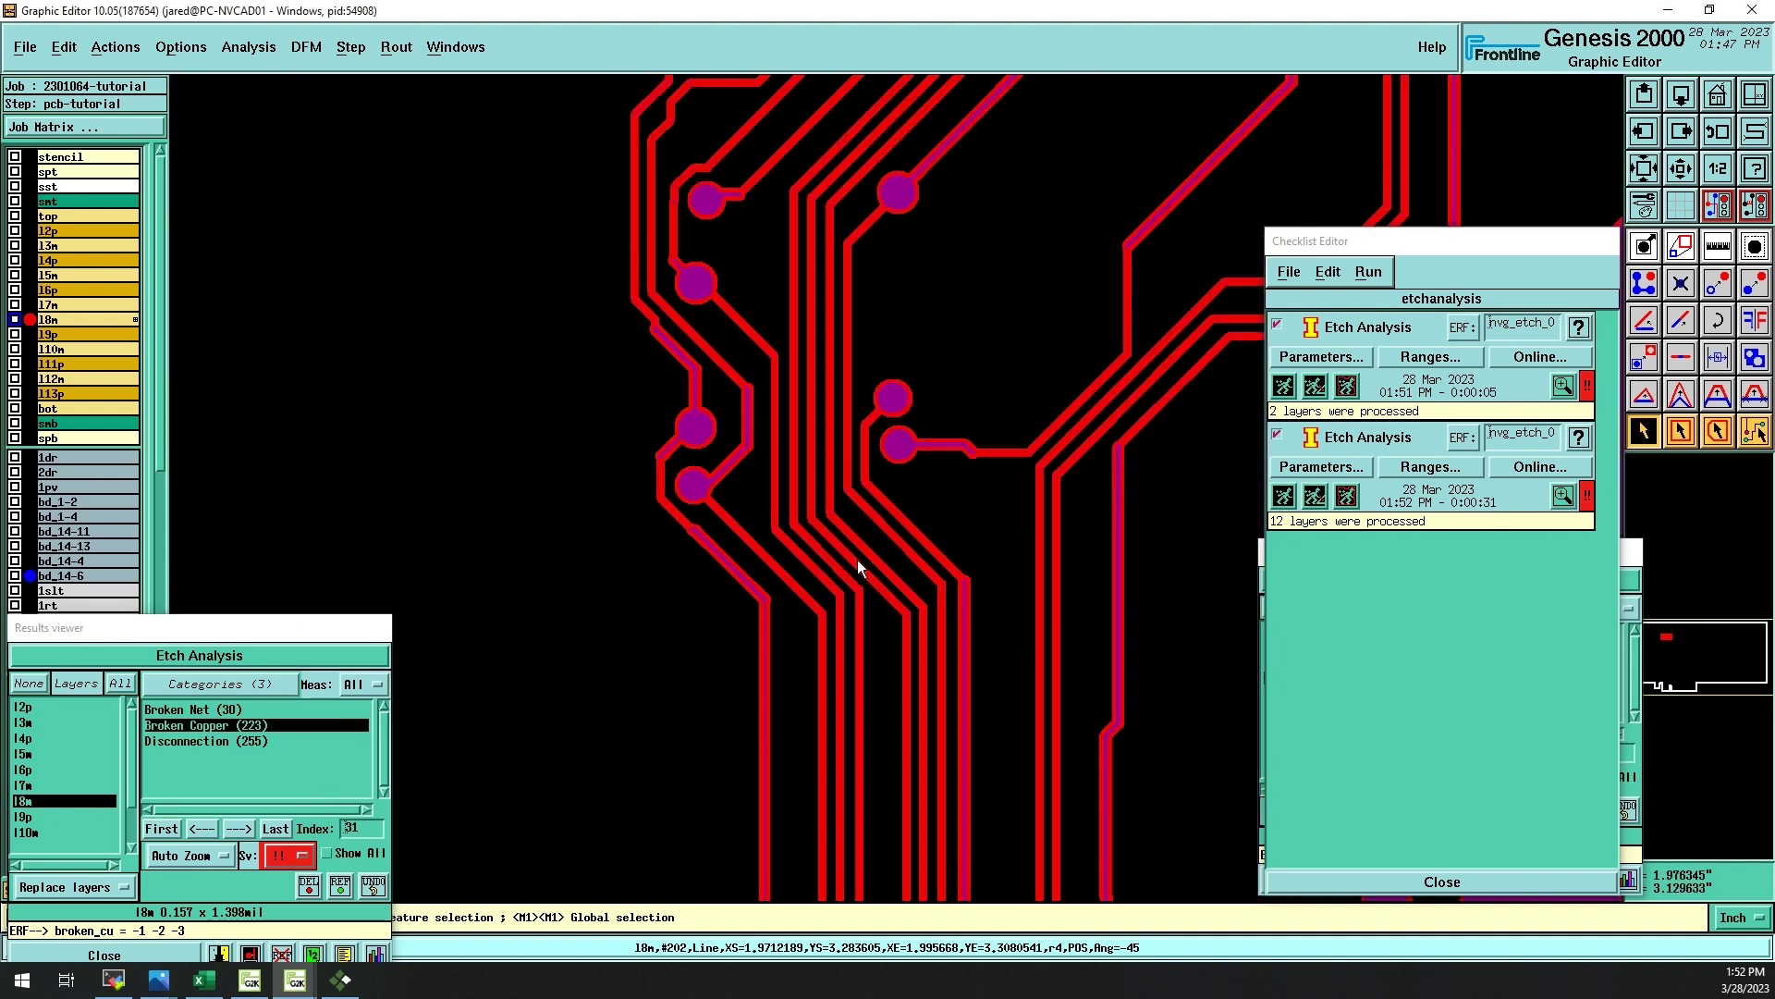
click(147, 957)
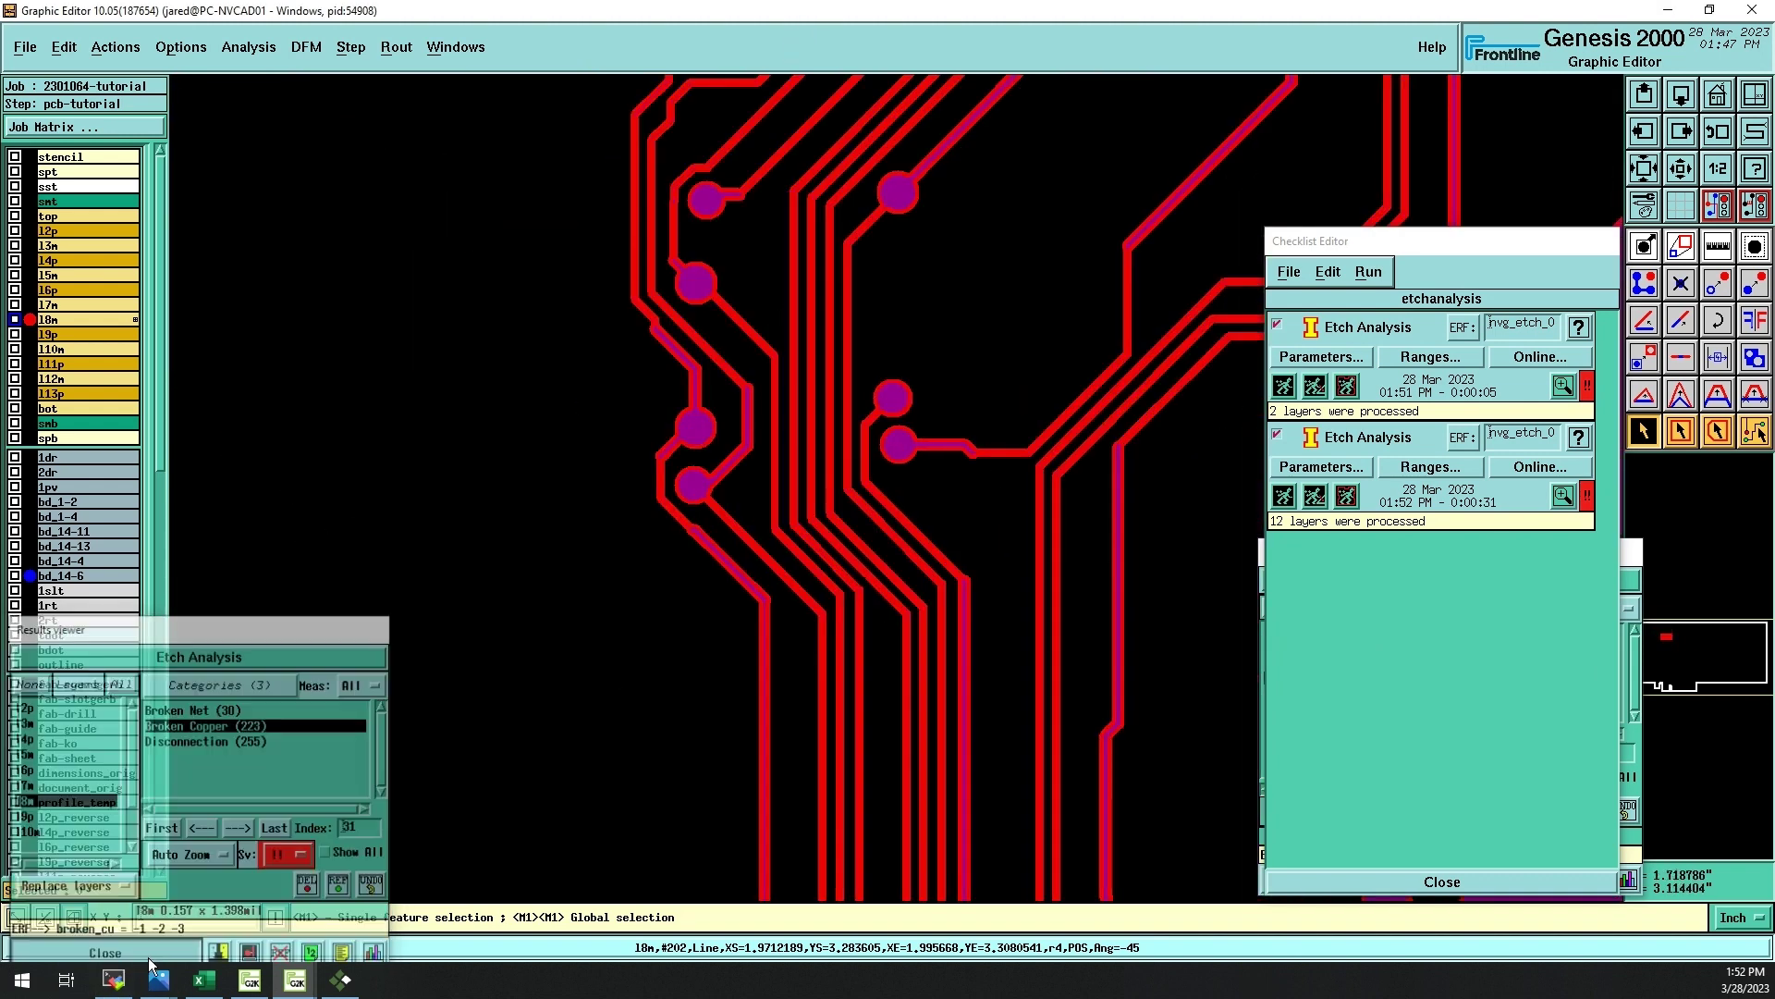
click(1426, 240)
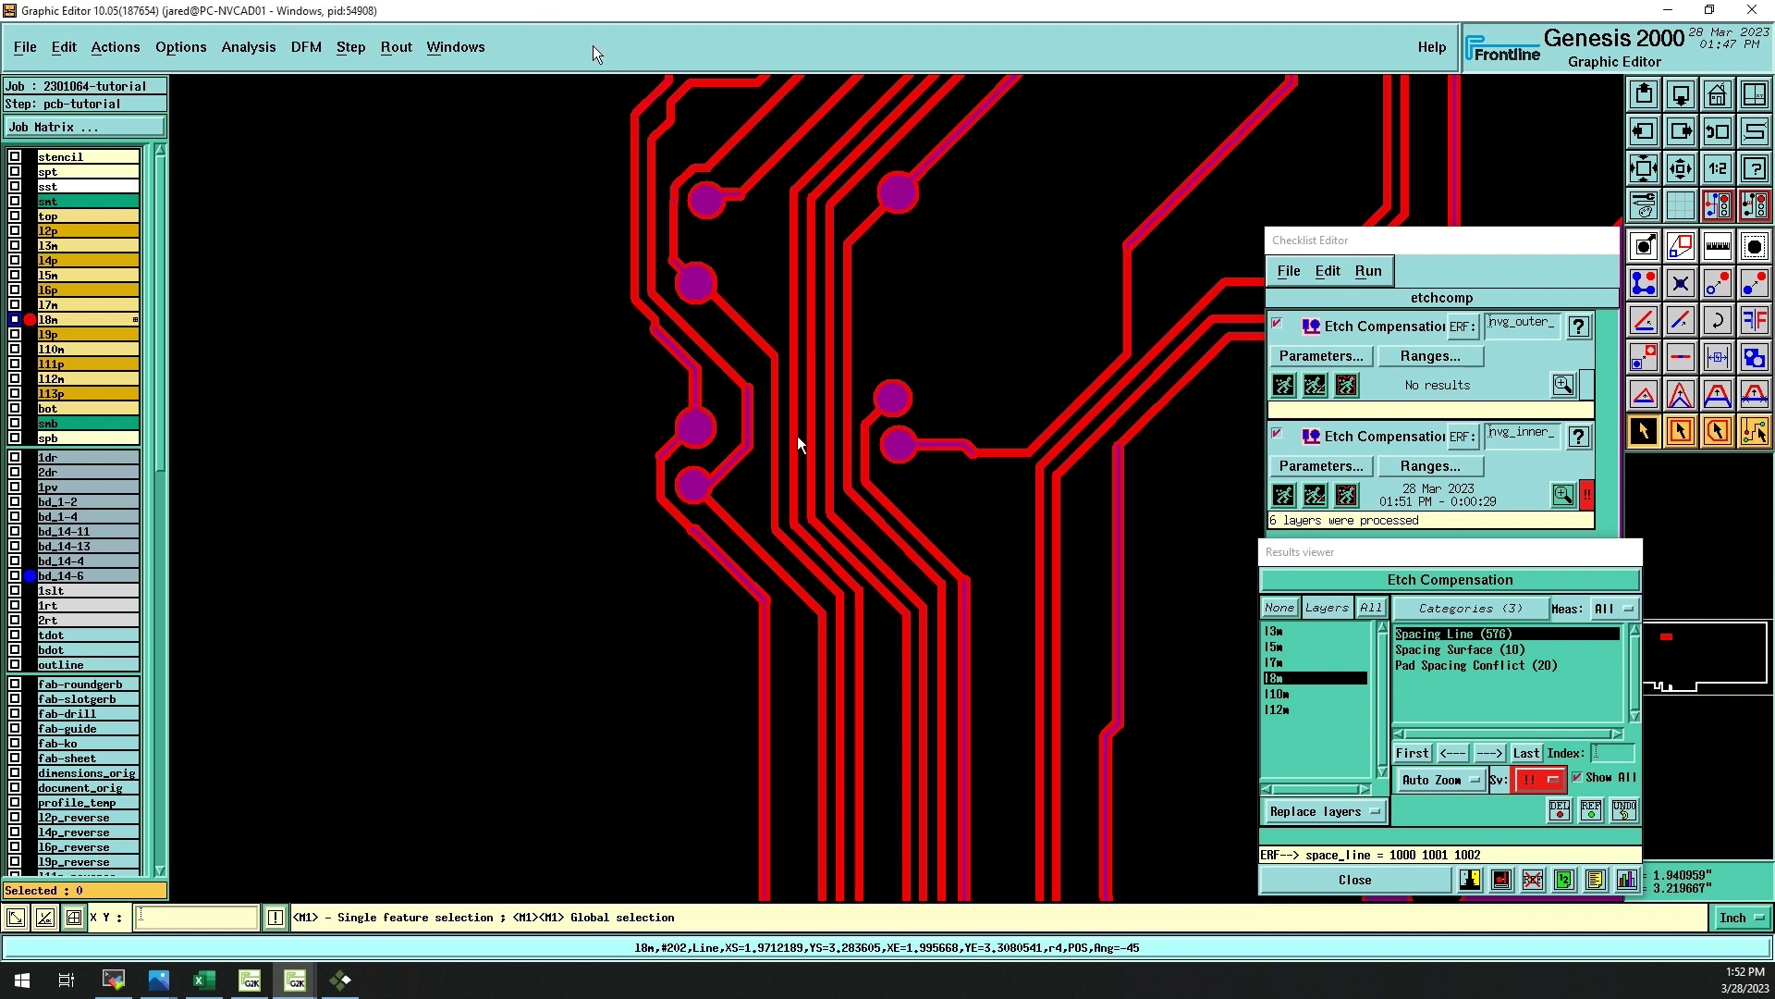
- Examine the pad and trace outlines on l8m and undo the etch compensation
scroll(901, 403, up, 1)
scroll(902, 403, up, 1)
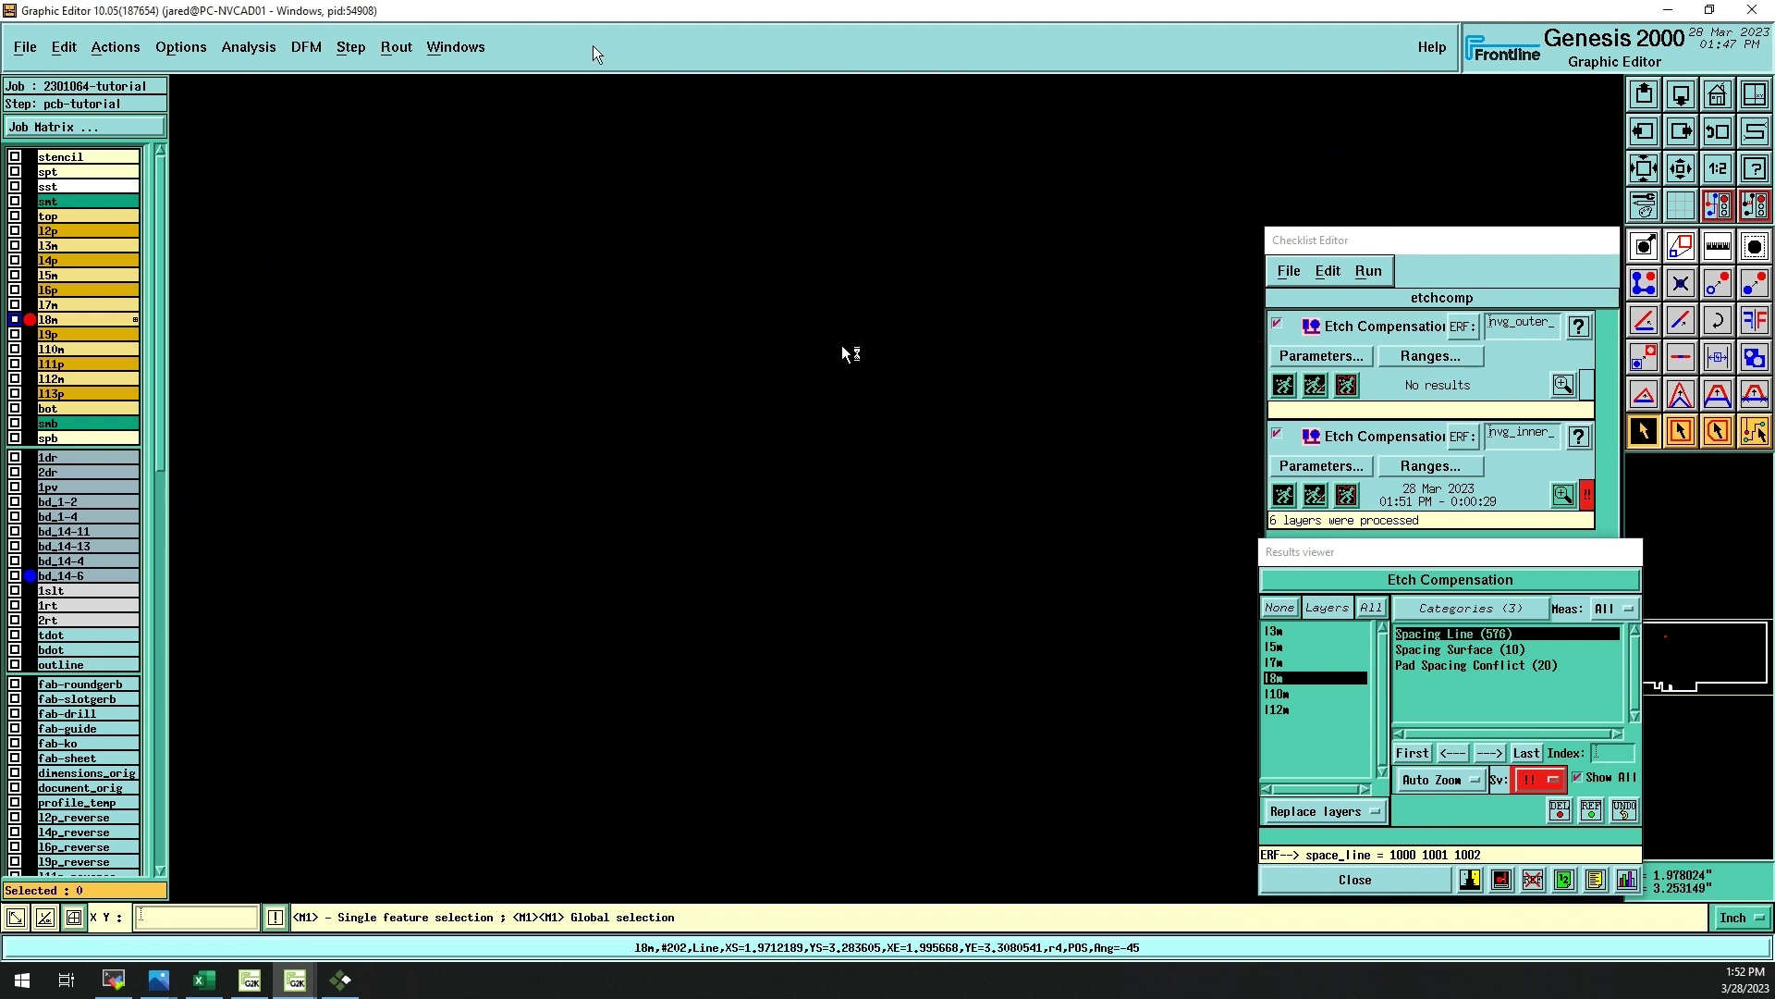
scroll(903, 340, down, 1)
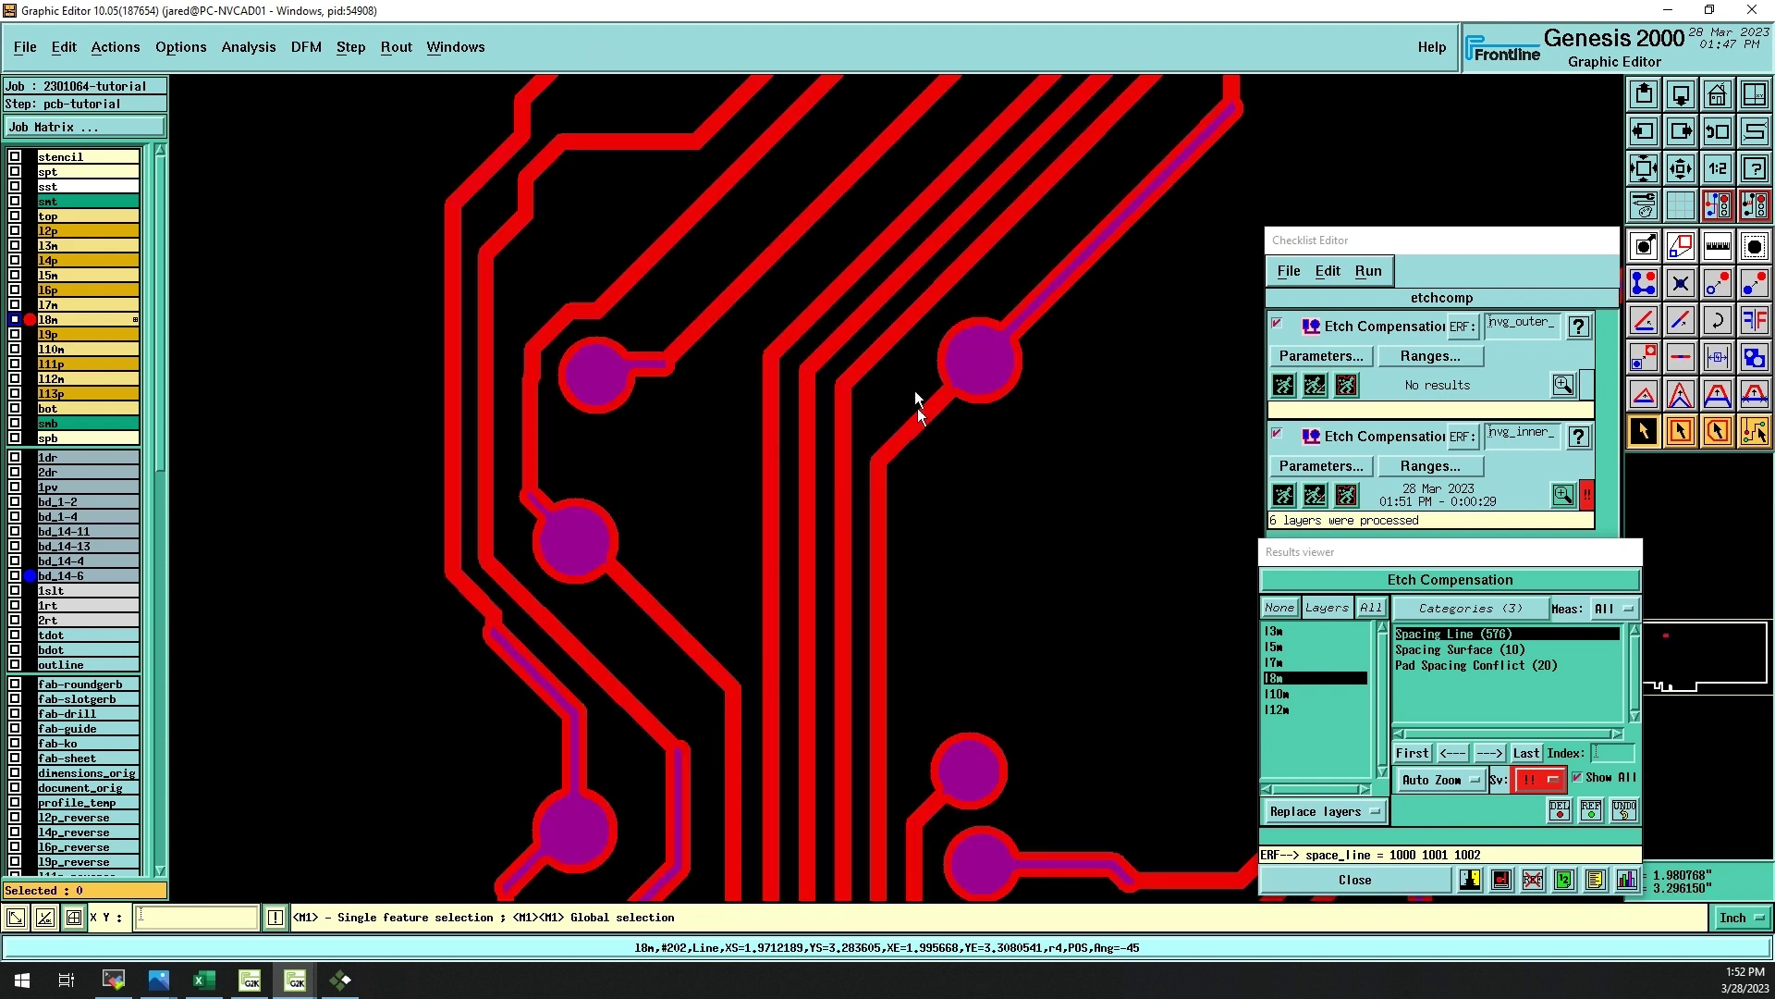
key(ctrl+w)
scroll(1083, 305, up, 1)
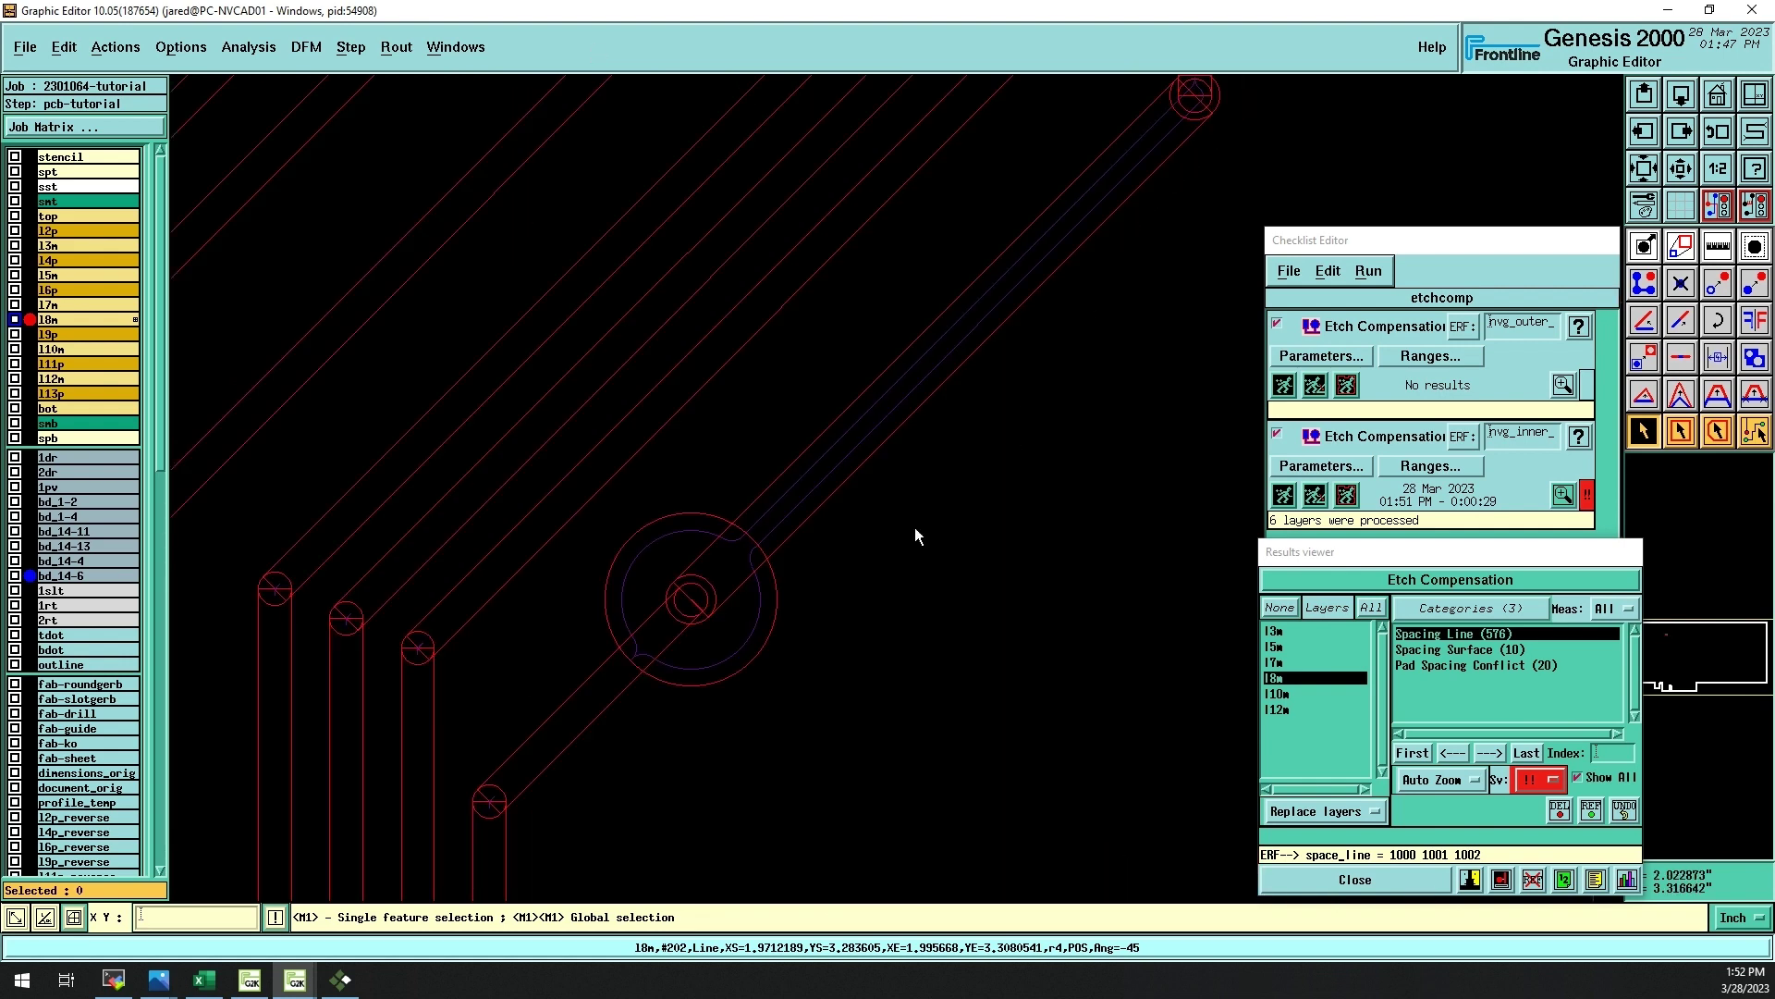
key(ctrl+z)
click(914, 528)
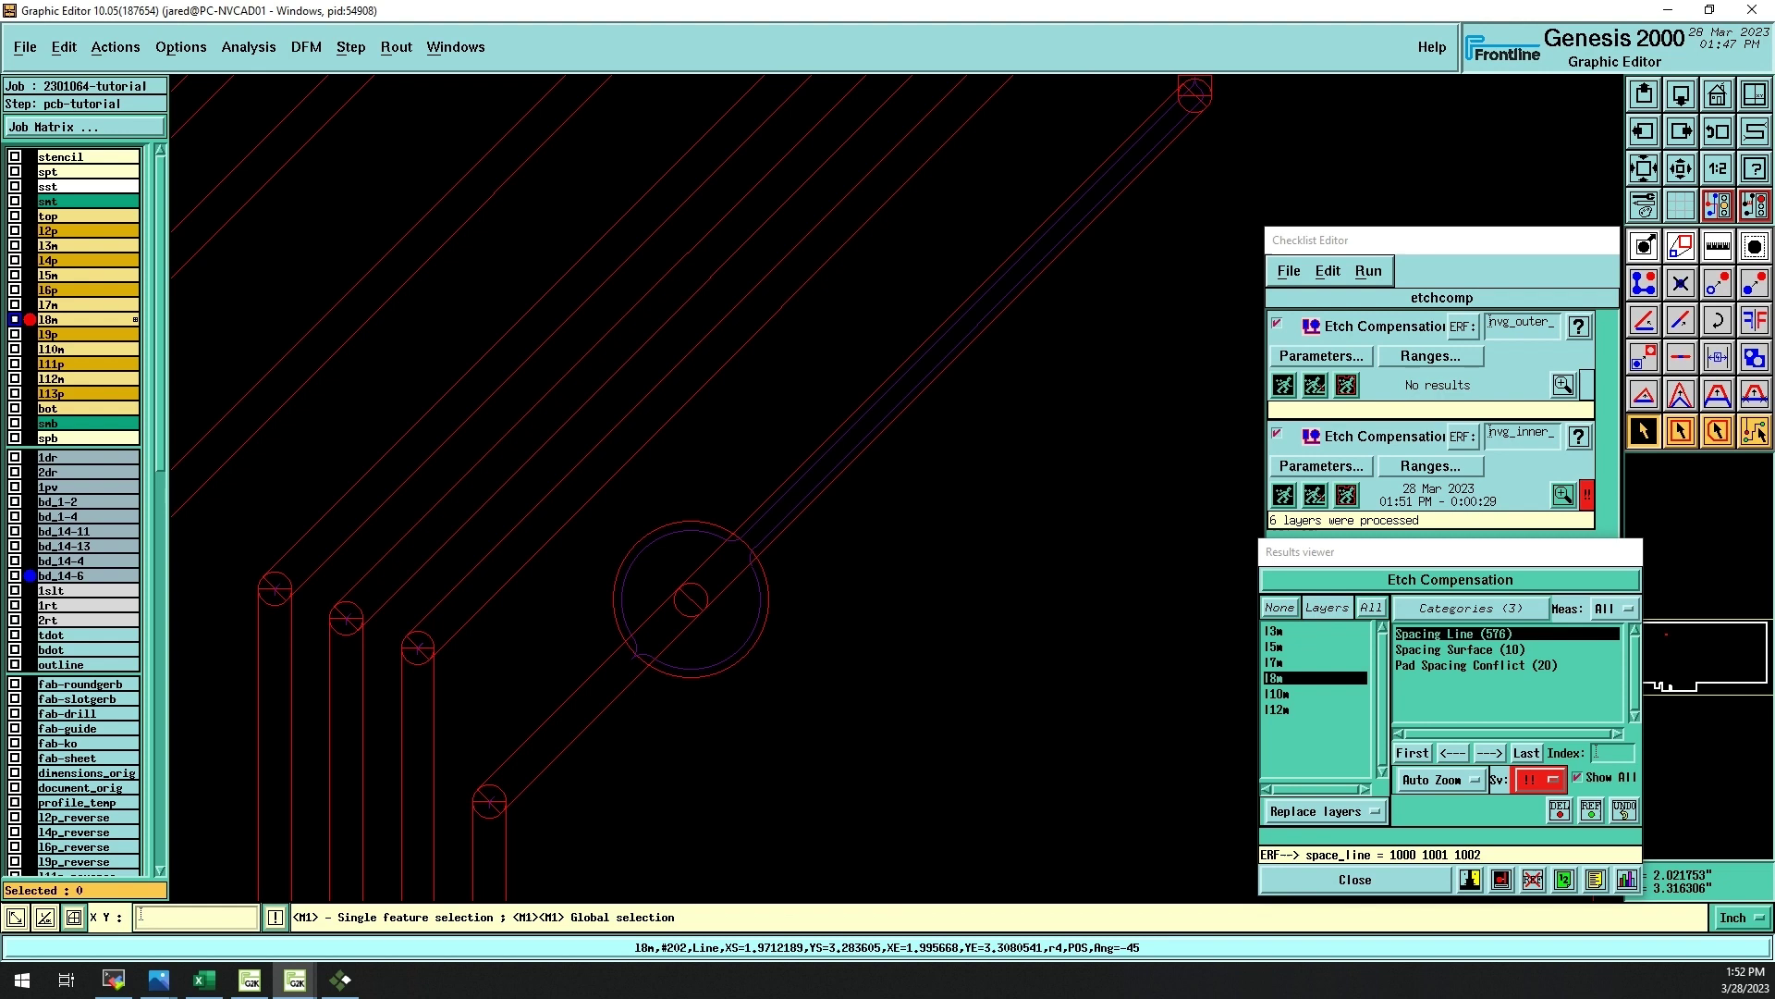
- Return to the filled view and hide the l8m_overetch layer so only the l8m artwork shows
key(ctrl+f)
scroll(982, 497, down, 2)
scroll(115, 530, down, 3)
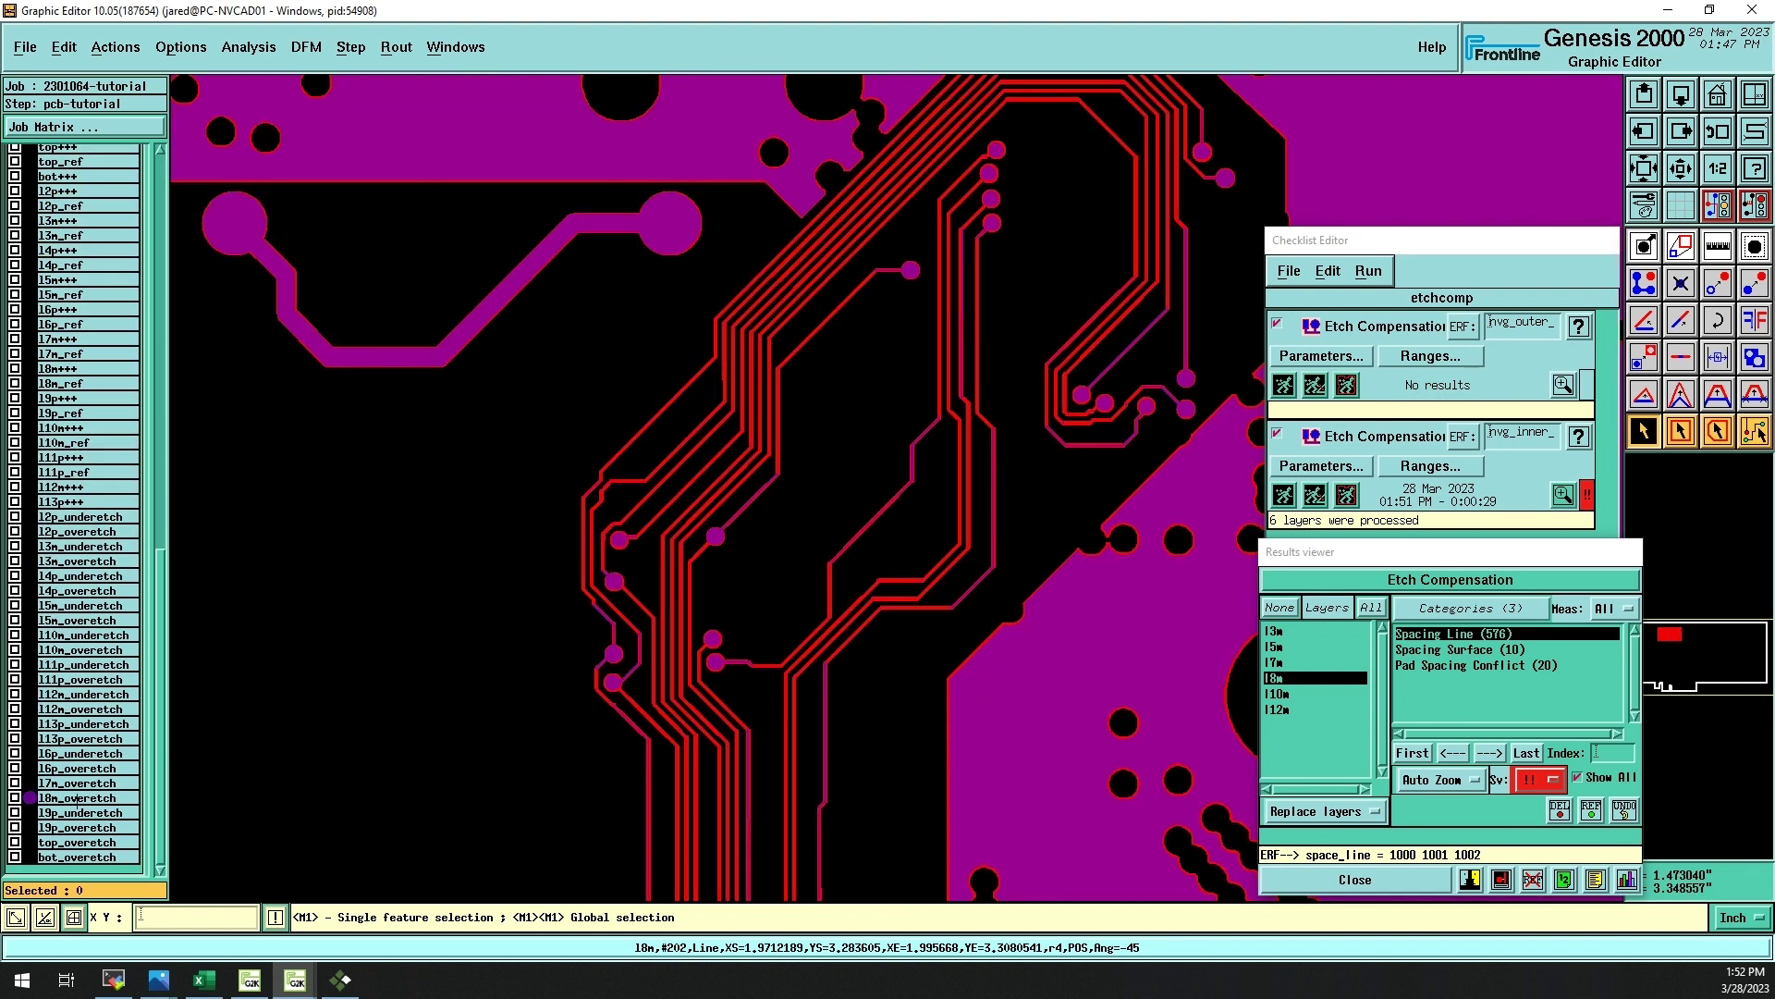
click(78, 795)
scroll(55, 740, up, 3)
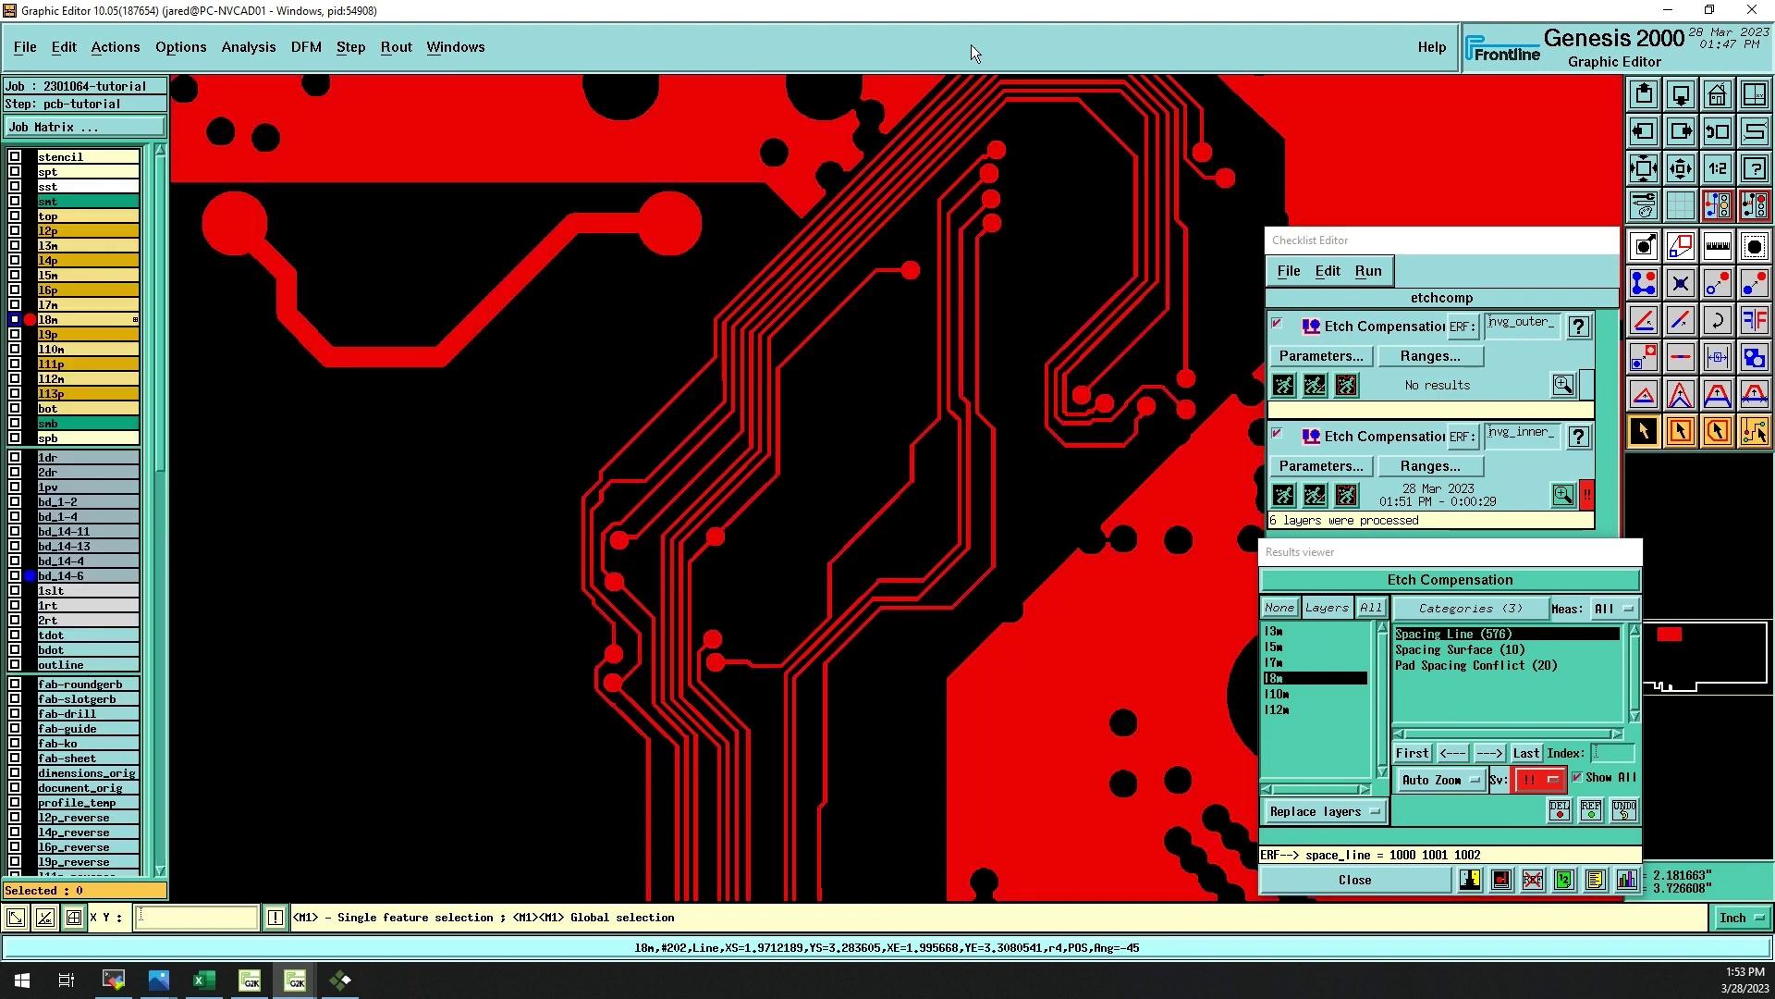
- Select all r4 lines on l8m and change their symbol to r6 without resetting the pad angle
scroll(936, 86, up, 2)
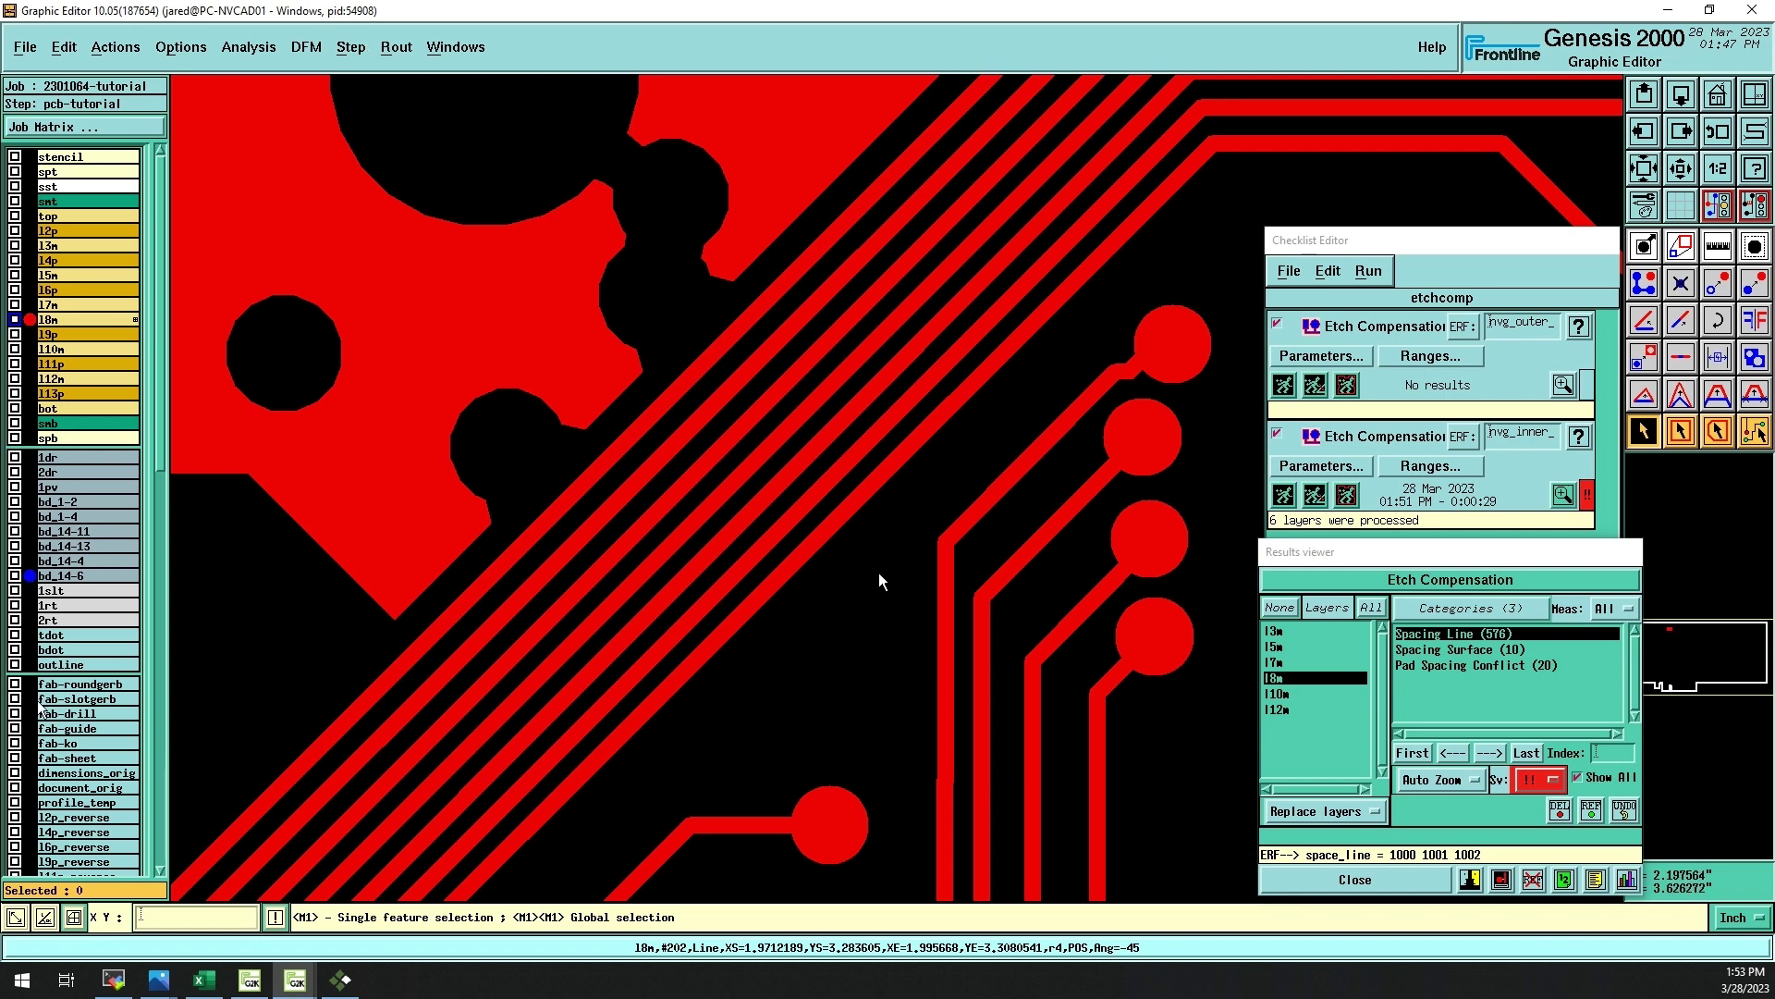
double_click(817, 541)
click(64, 47)
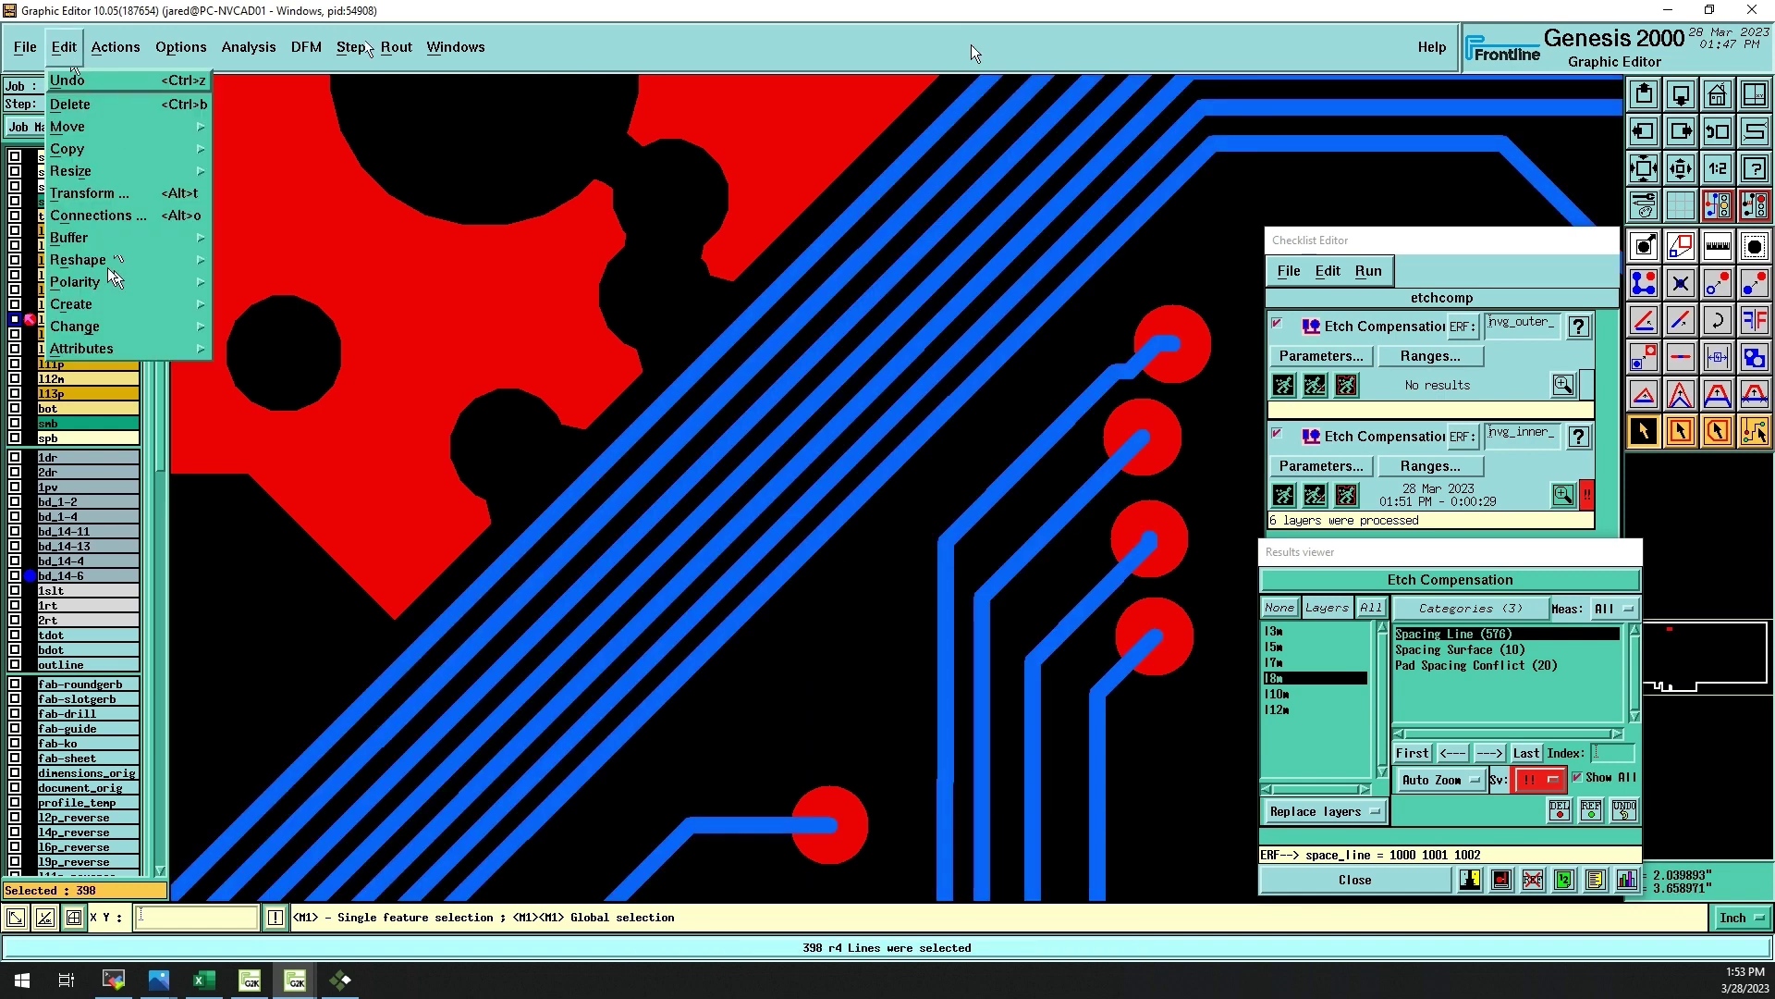
click(85, 259)
click(268, 266)
click(889, 463)
text(r6)
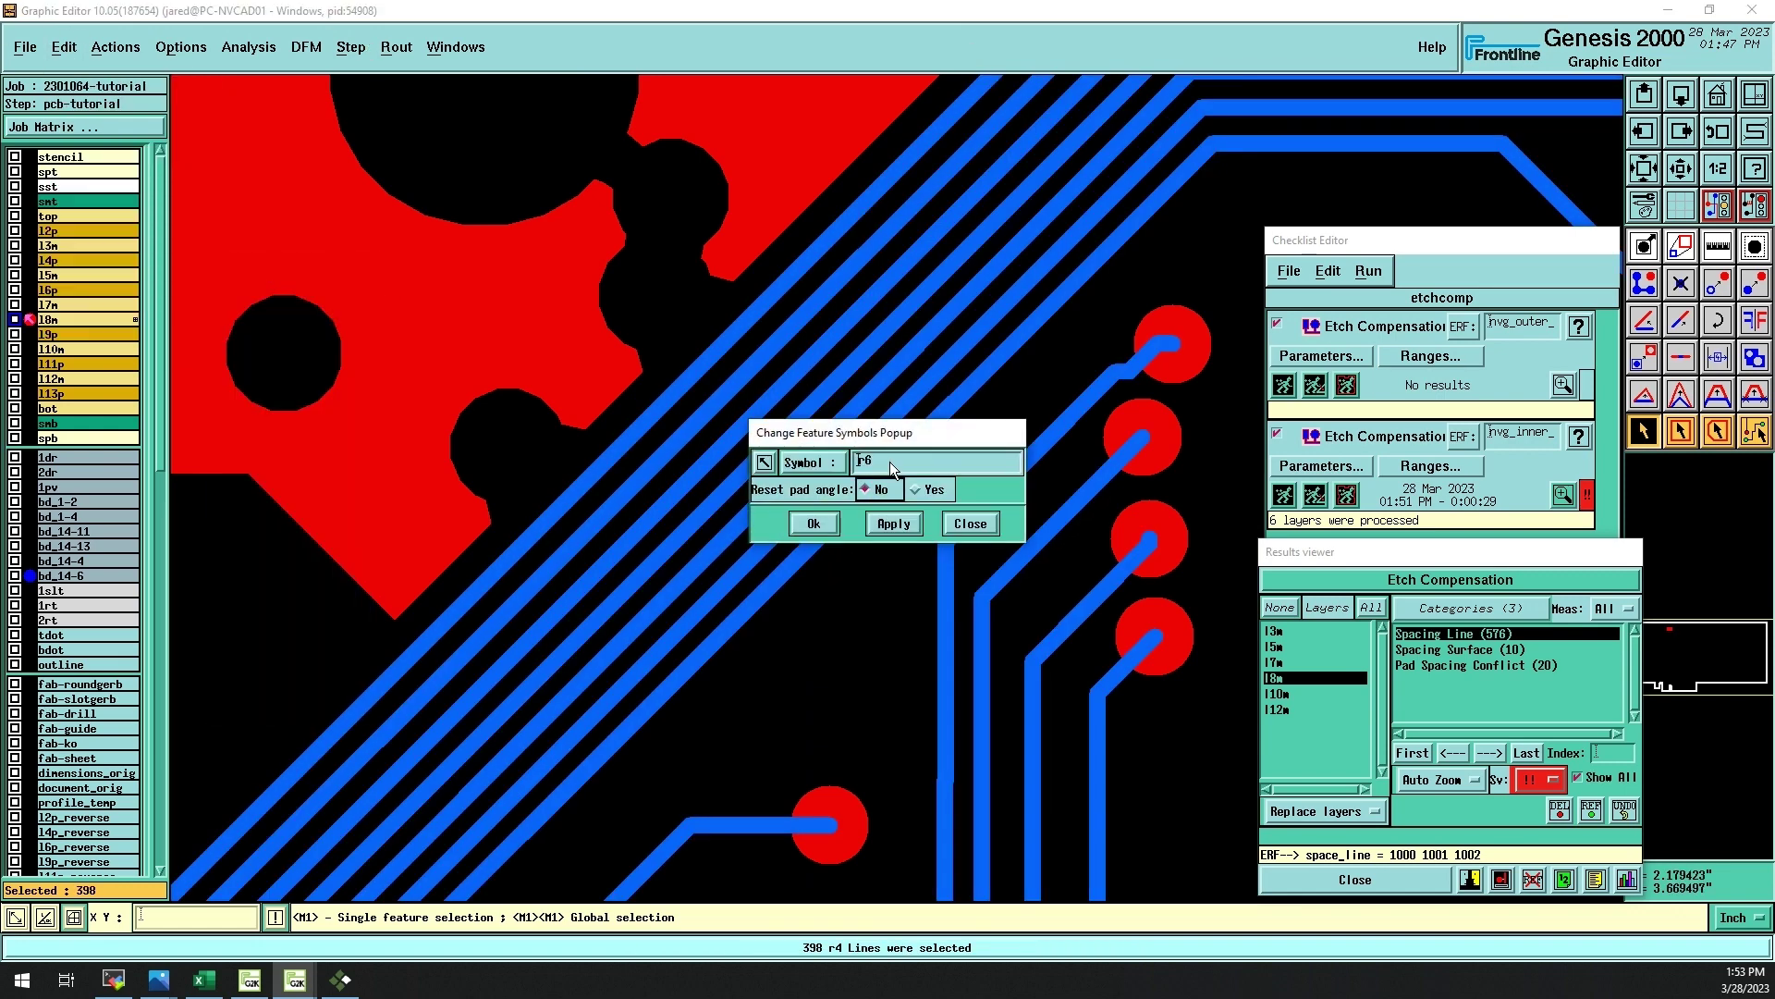
click(888, 523)
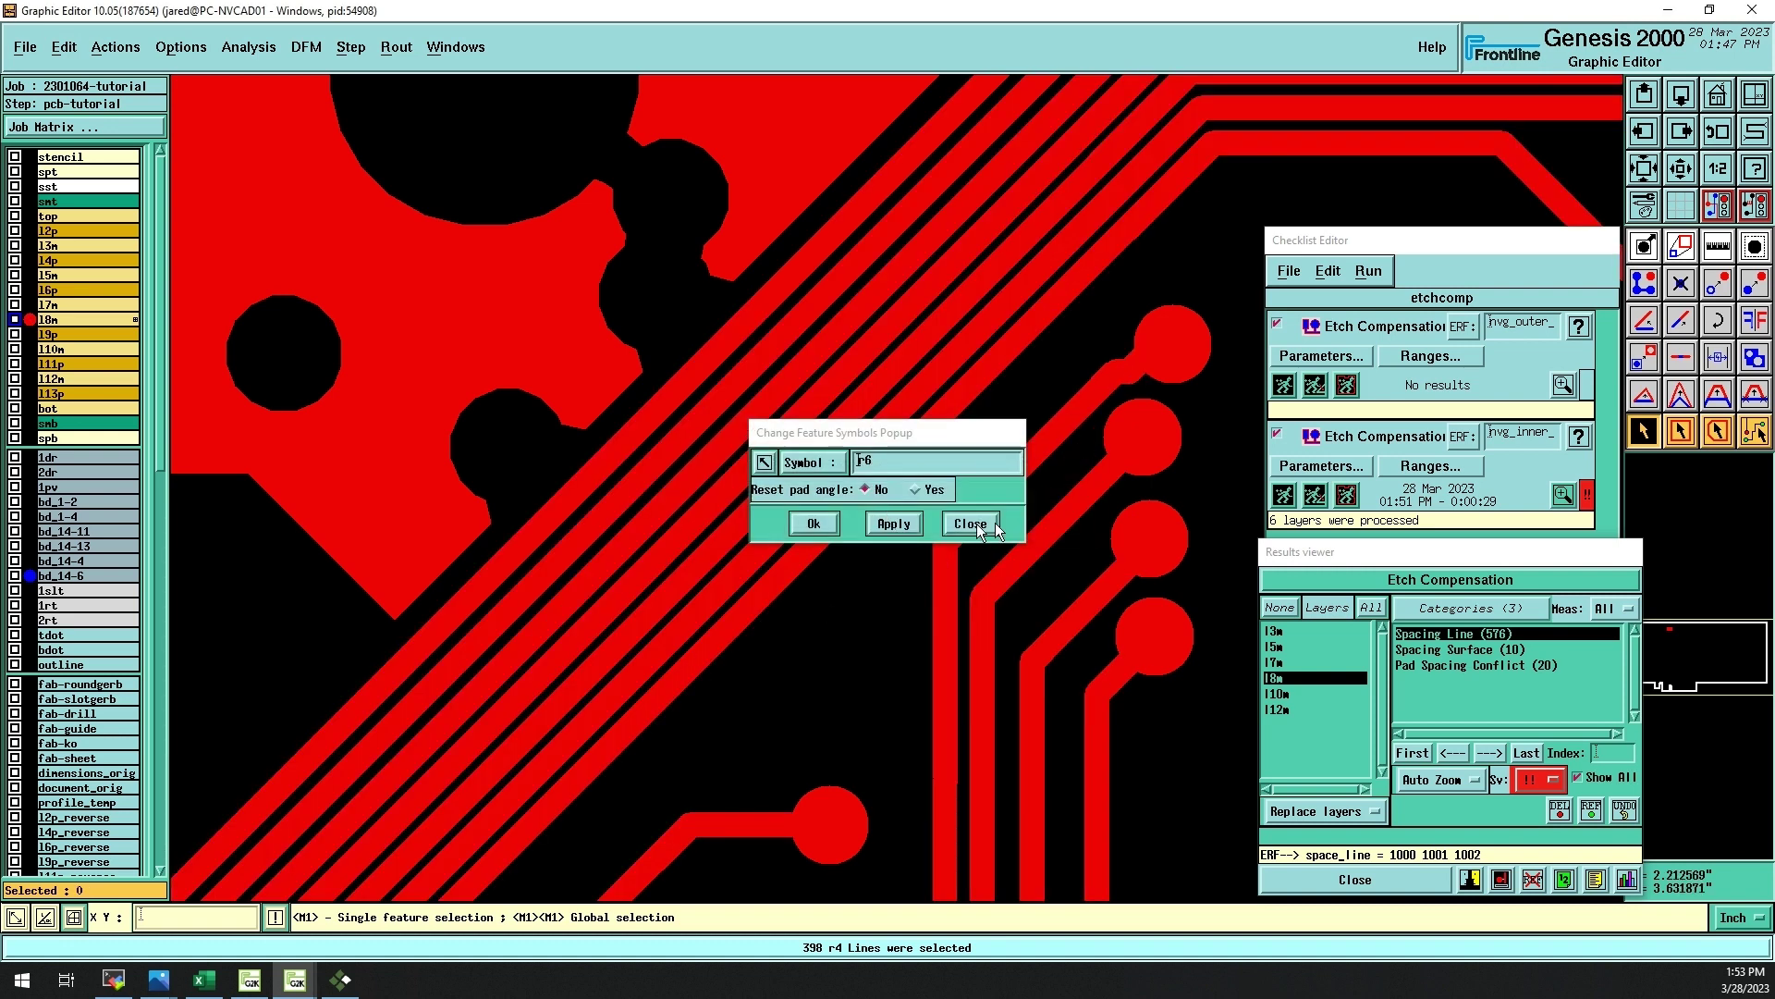
click(980, 523)
- Measure the spacing between the contours of two neighbouring diagonal traces on l8m
click(1747, 283)
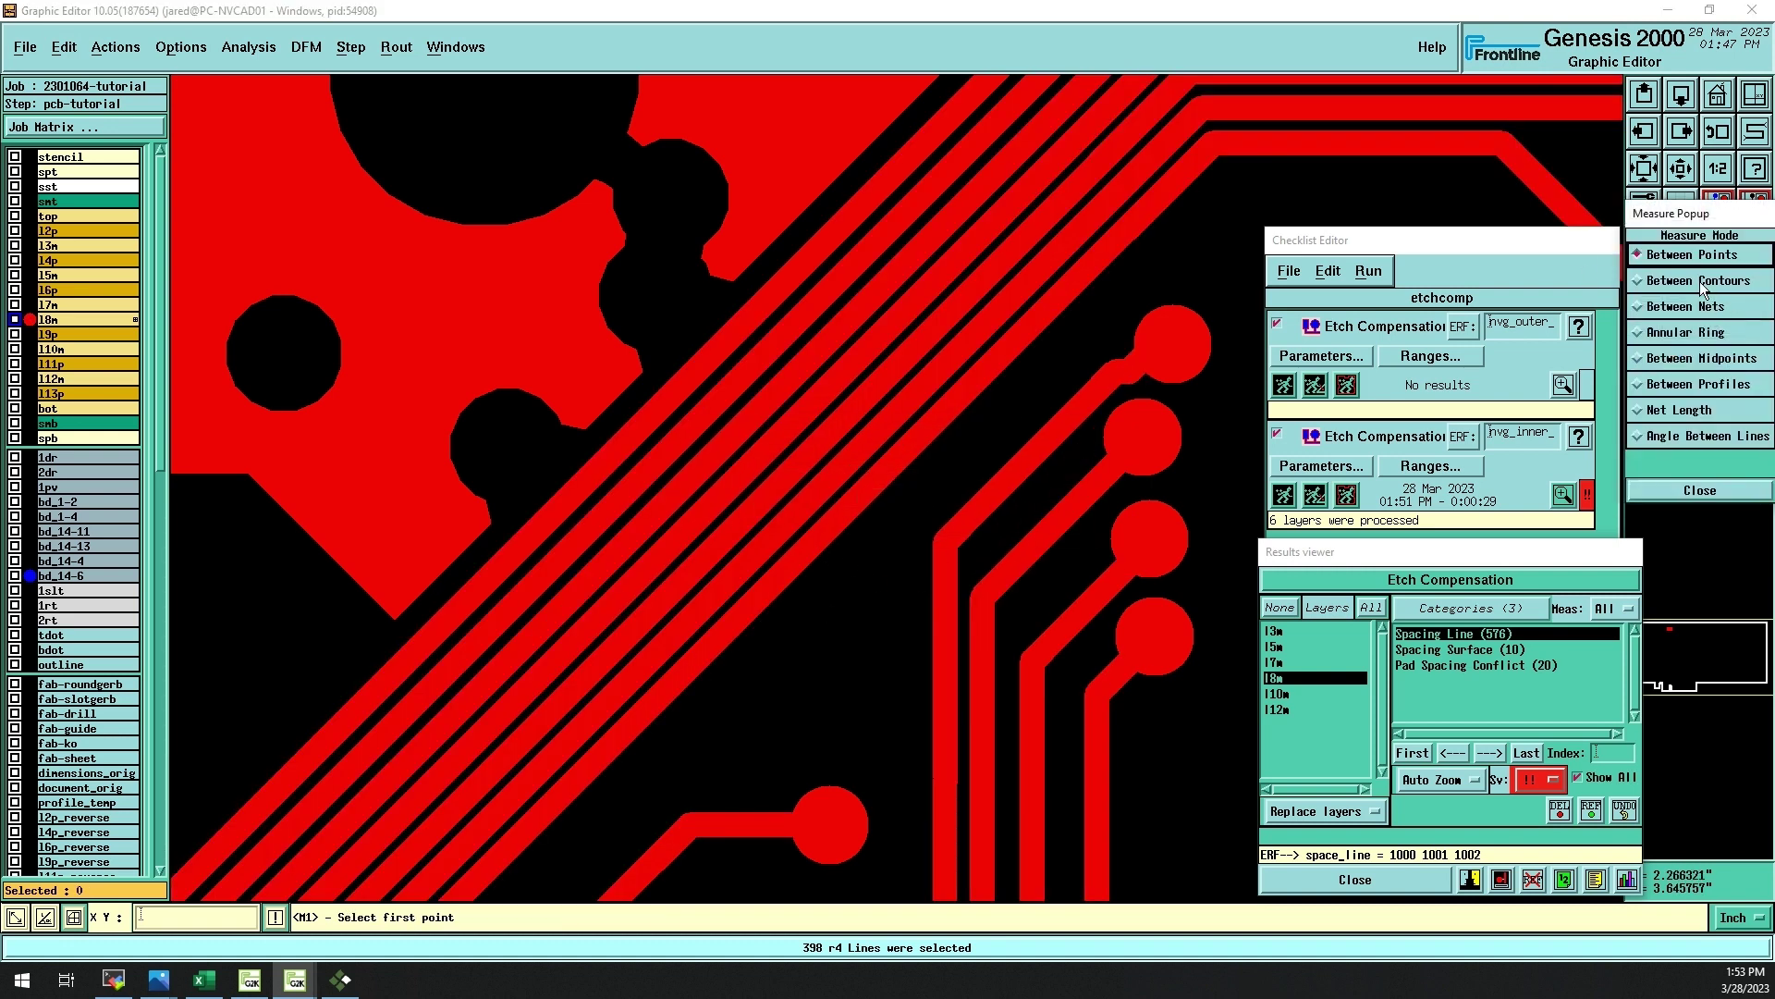
click(1699, 280)
click(823, 536)
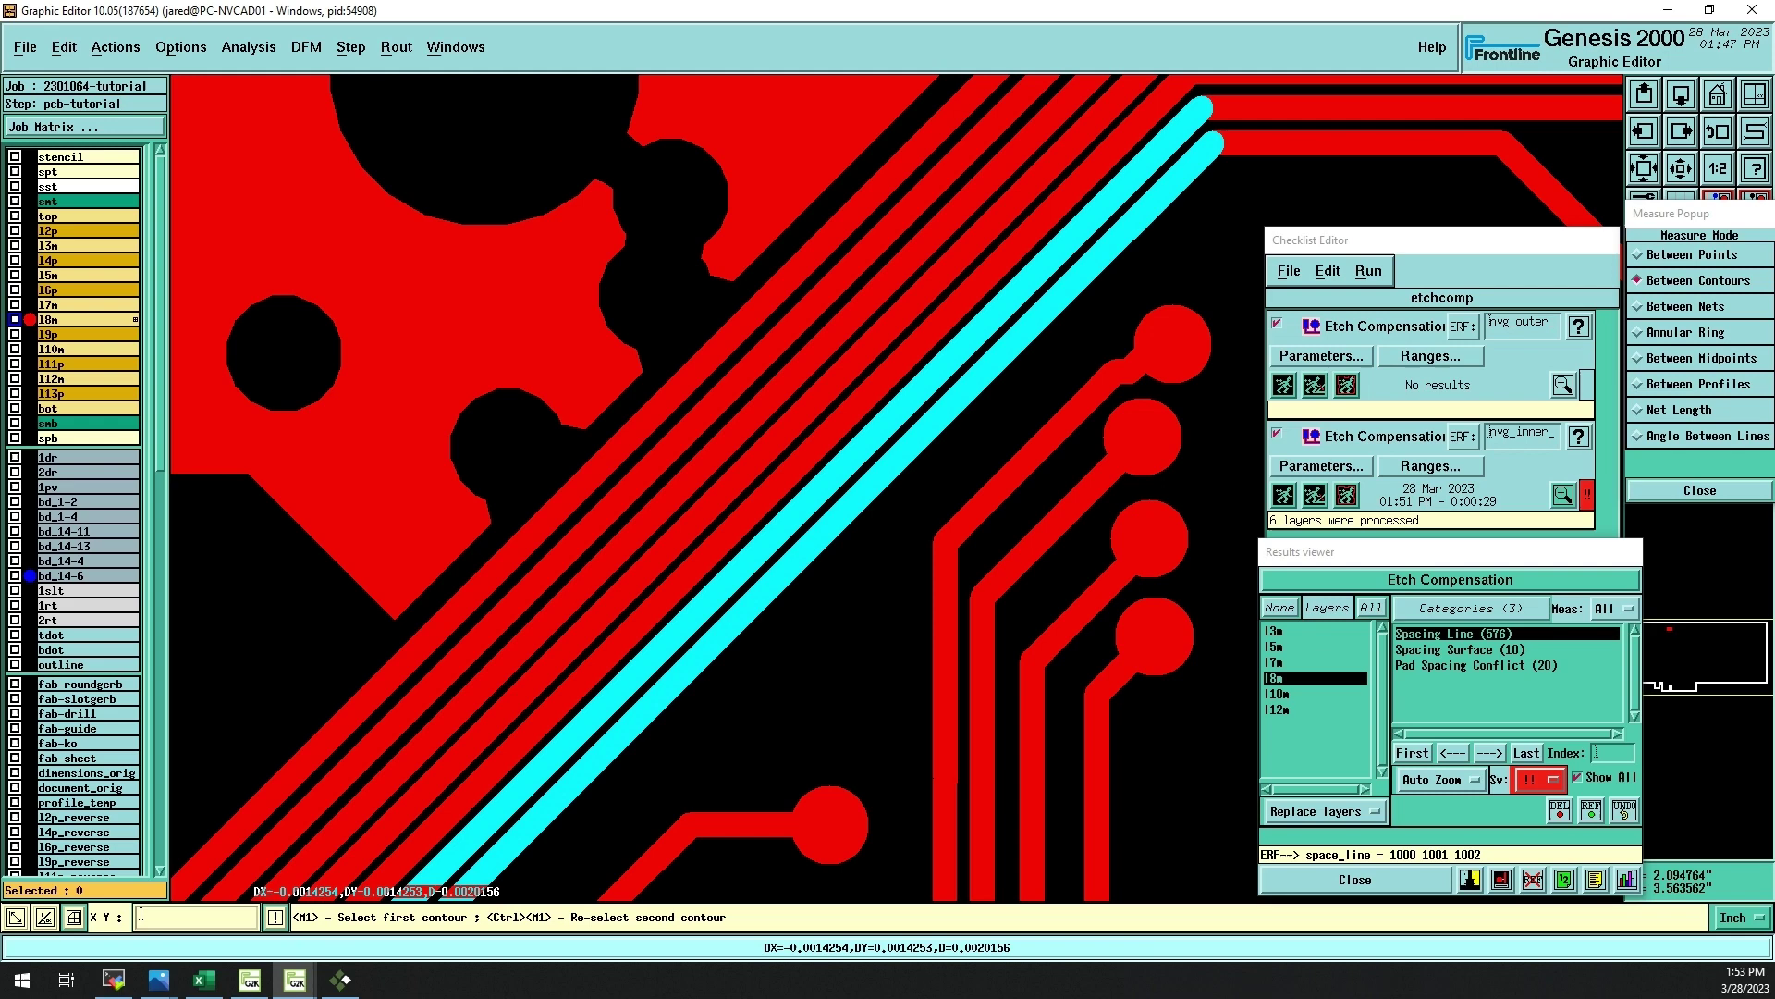
click(520, 175)
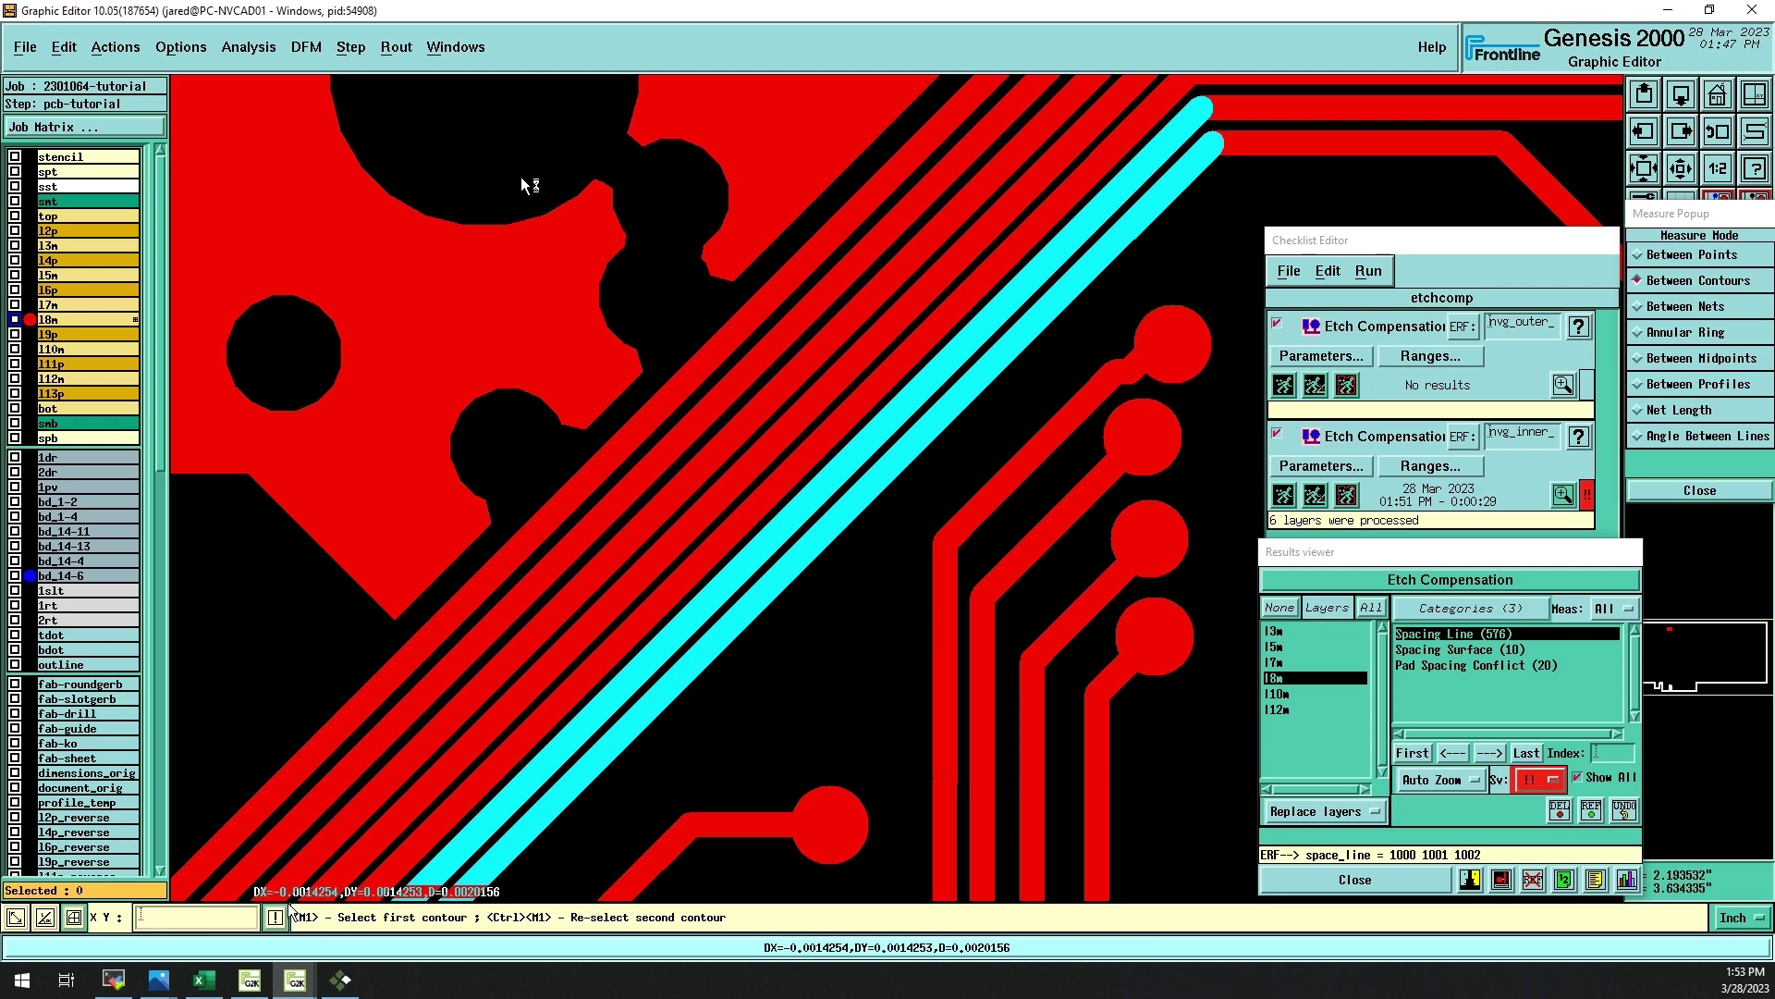
click(68, 50)
click(420, 3)
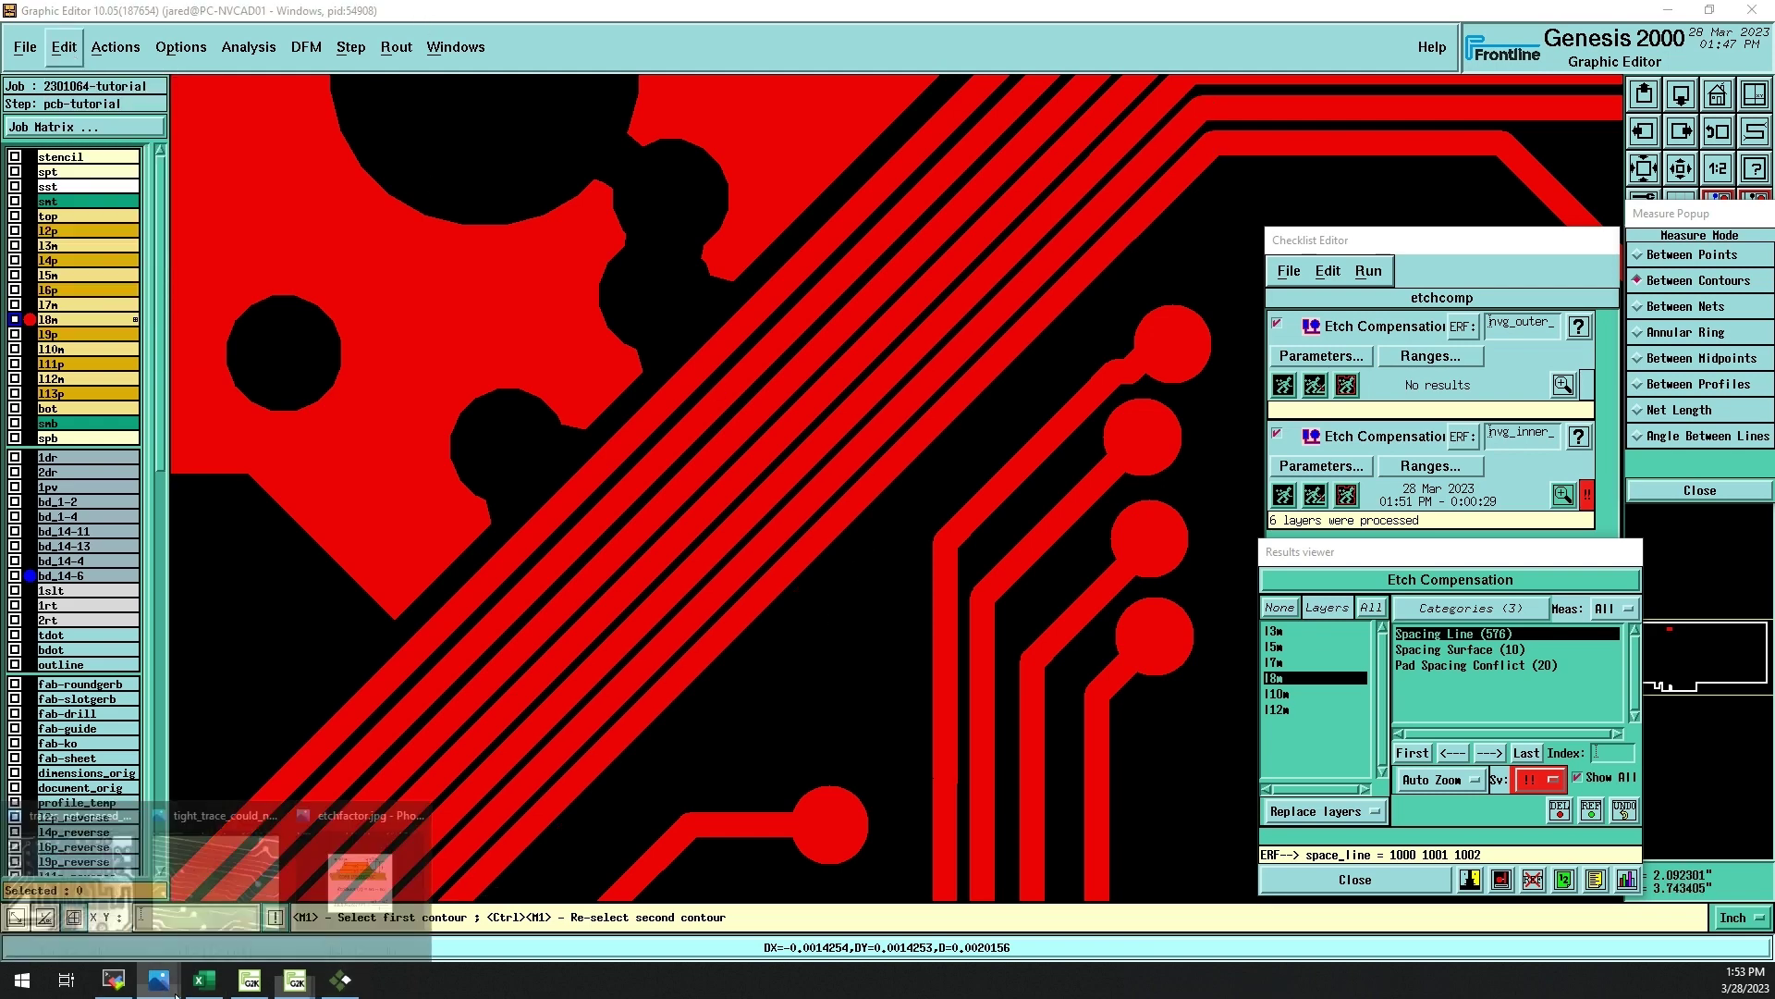
- Examine the photo traces_not_spaced_post_etchcomp.jpg, showing traces left too close together after etch compensation, and put it away
mouse_move(159, 980)
click(358, 934)
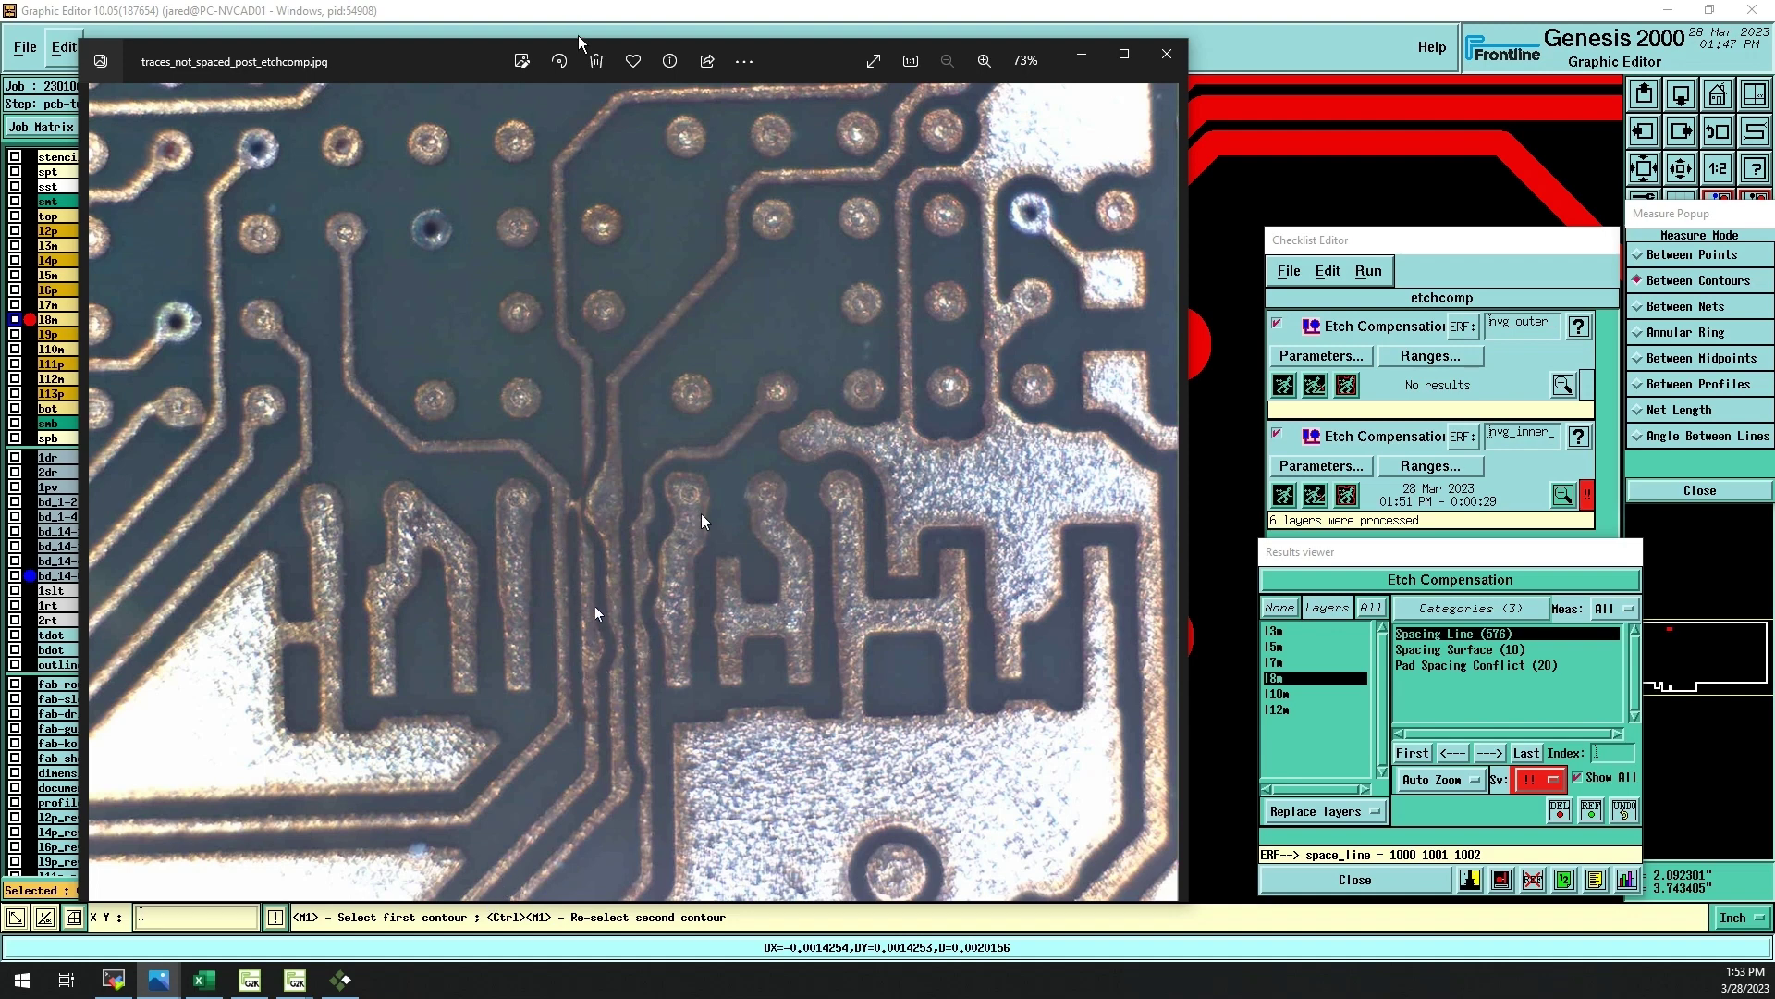
drag(455, 62, 1195, 83)
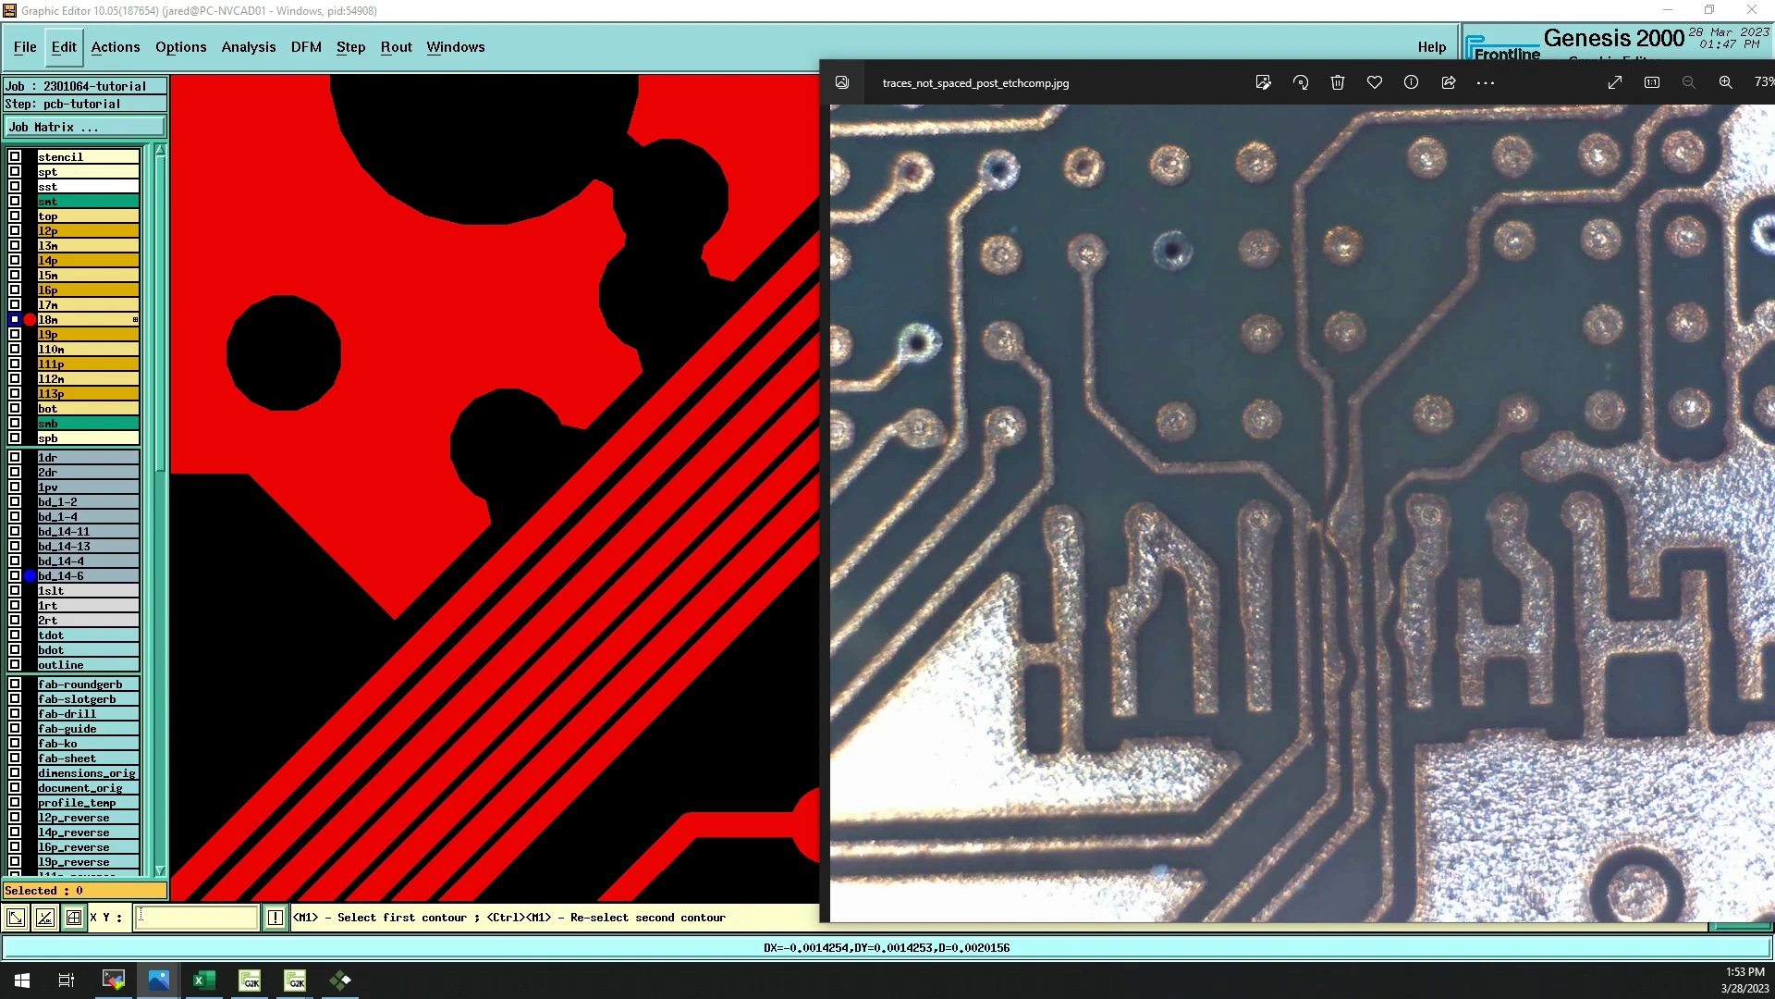
click(1774, 82)
- Start the Bus Editor's Space Tracks Evenly operation with no reference, the first line stagnant and a 6 mil trace-to-trace space
click(88, 53)
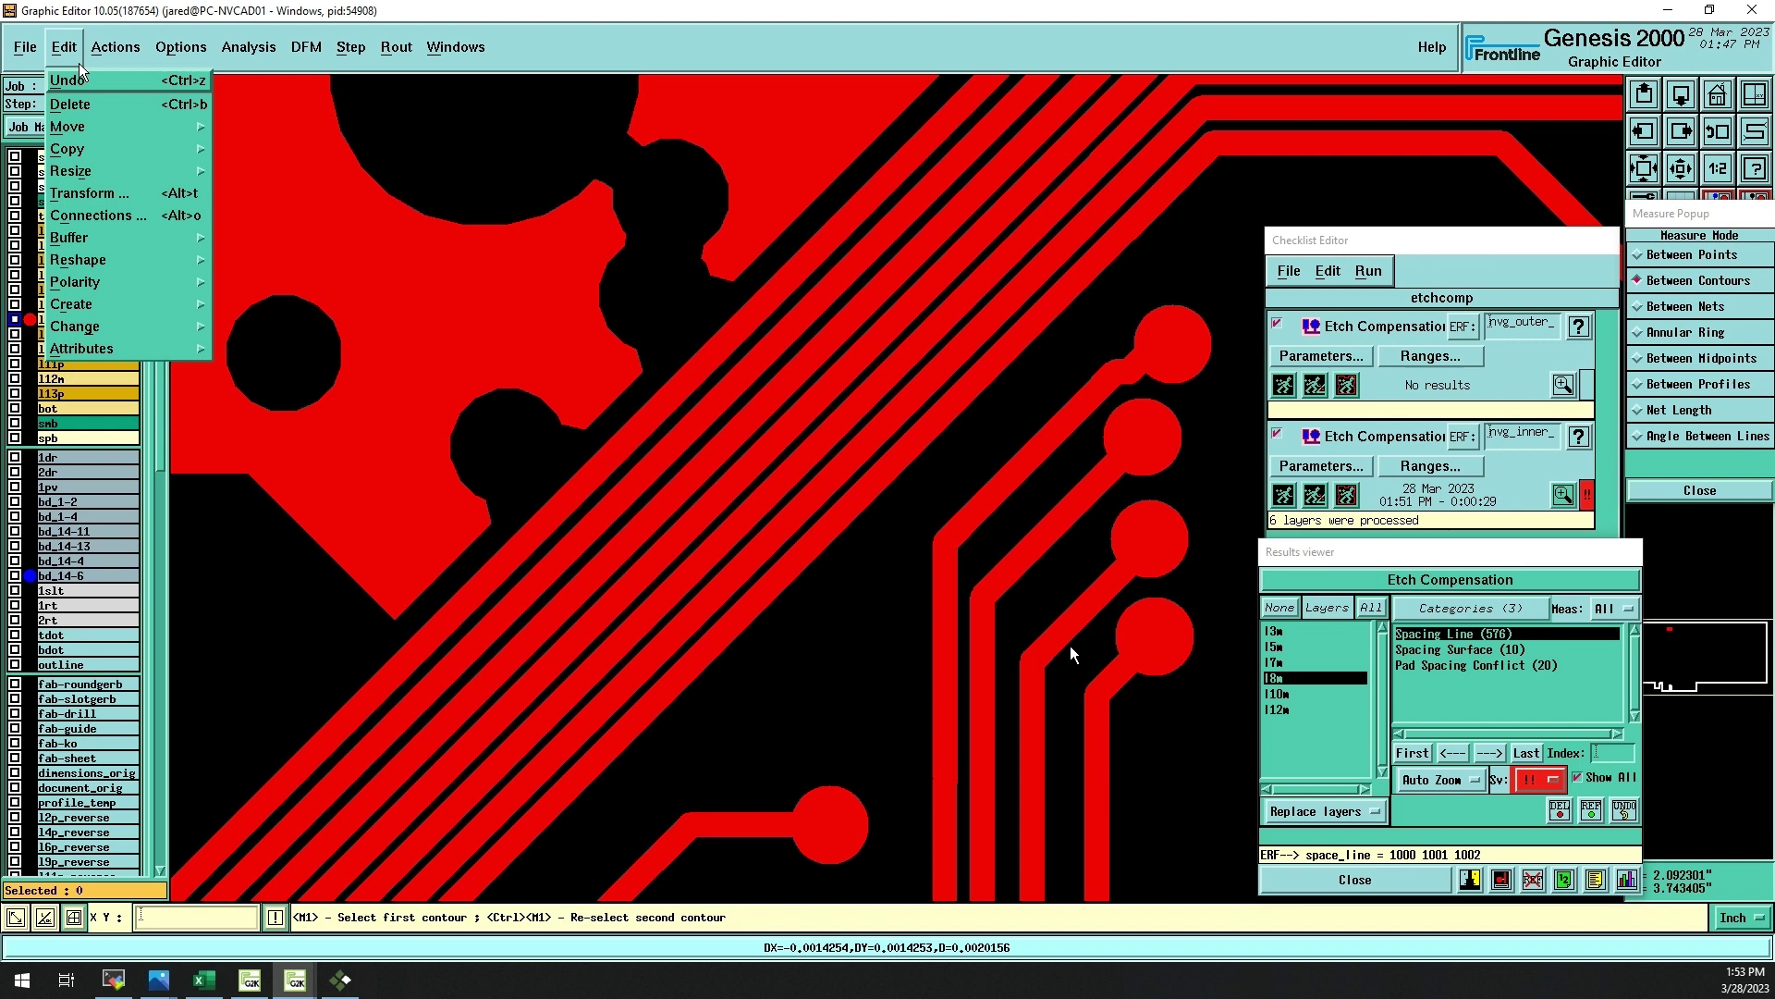
mouse_move(78, 329)
click(259, 458)
click(944, 419)
mouse_move(952, 360)
mouse_down()
mouse_move(1282, 347)
mouse_move(1292, 318)
mouse_up()
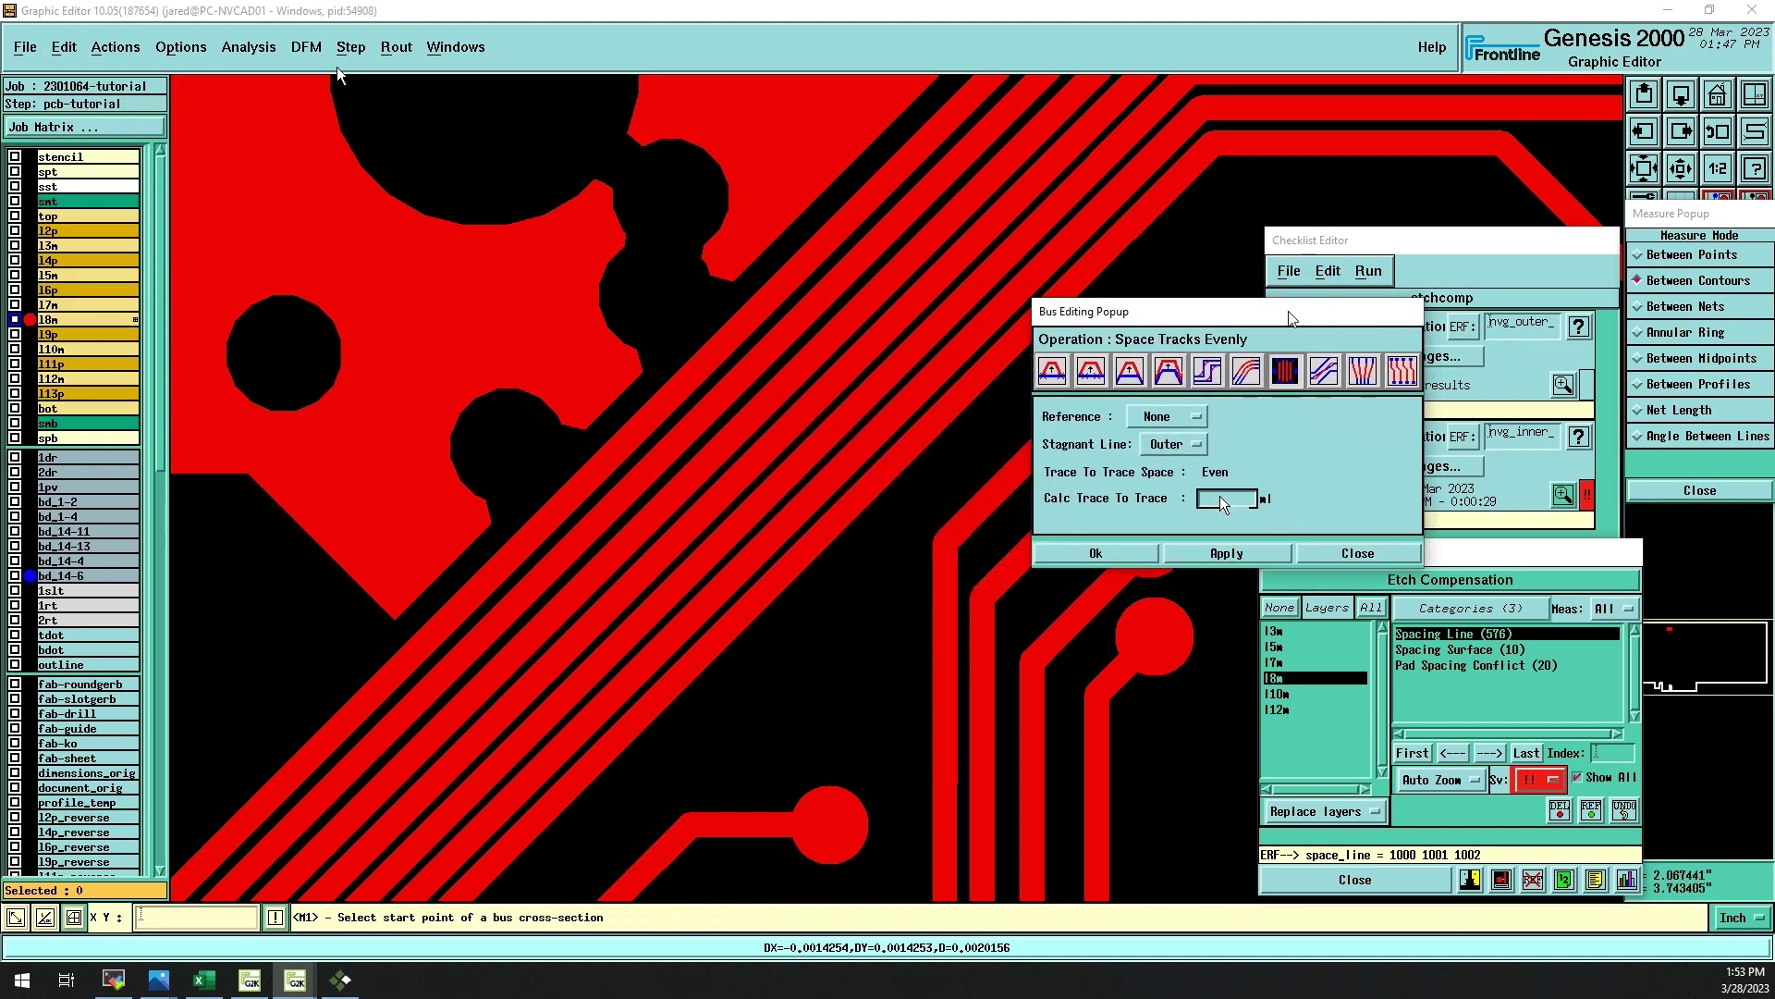
click(1165, 417)
click(1156, 436)
click(1158, 416)
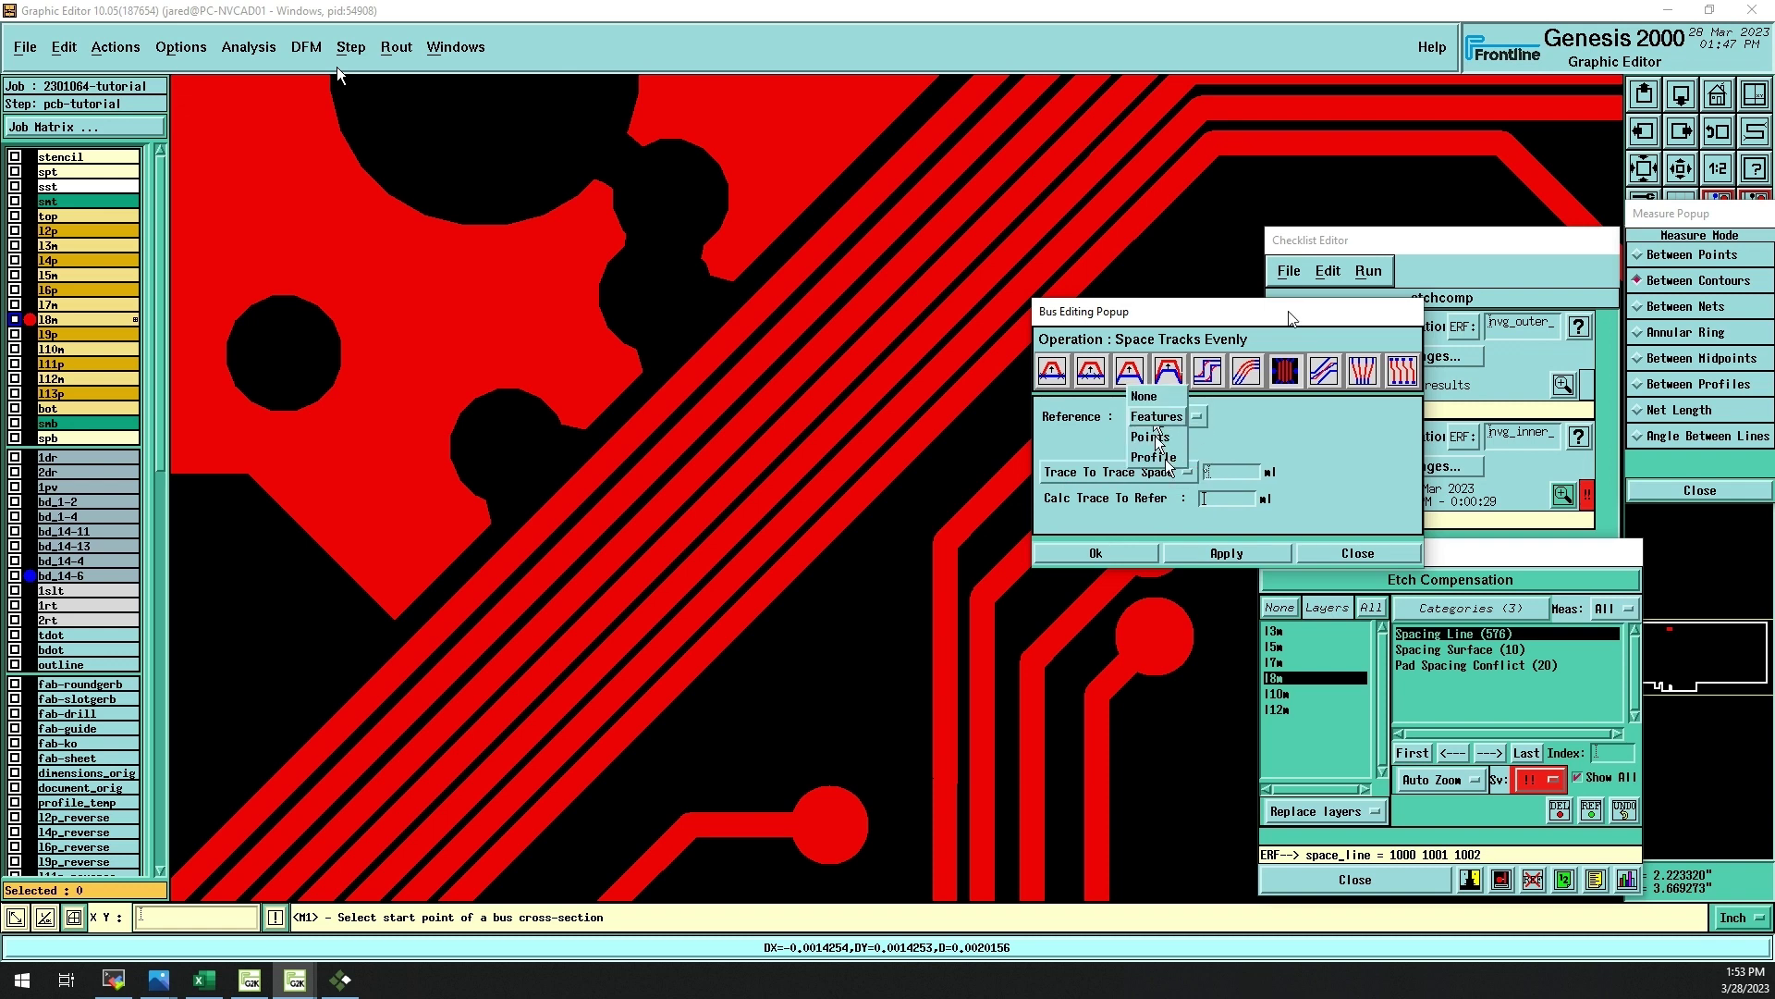
click(1144, 396)
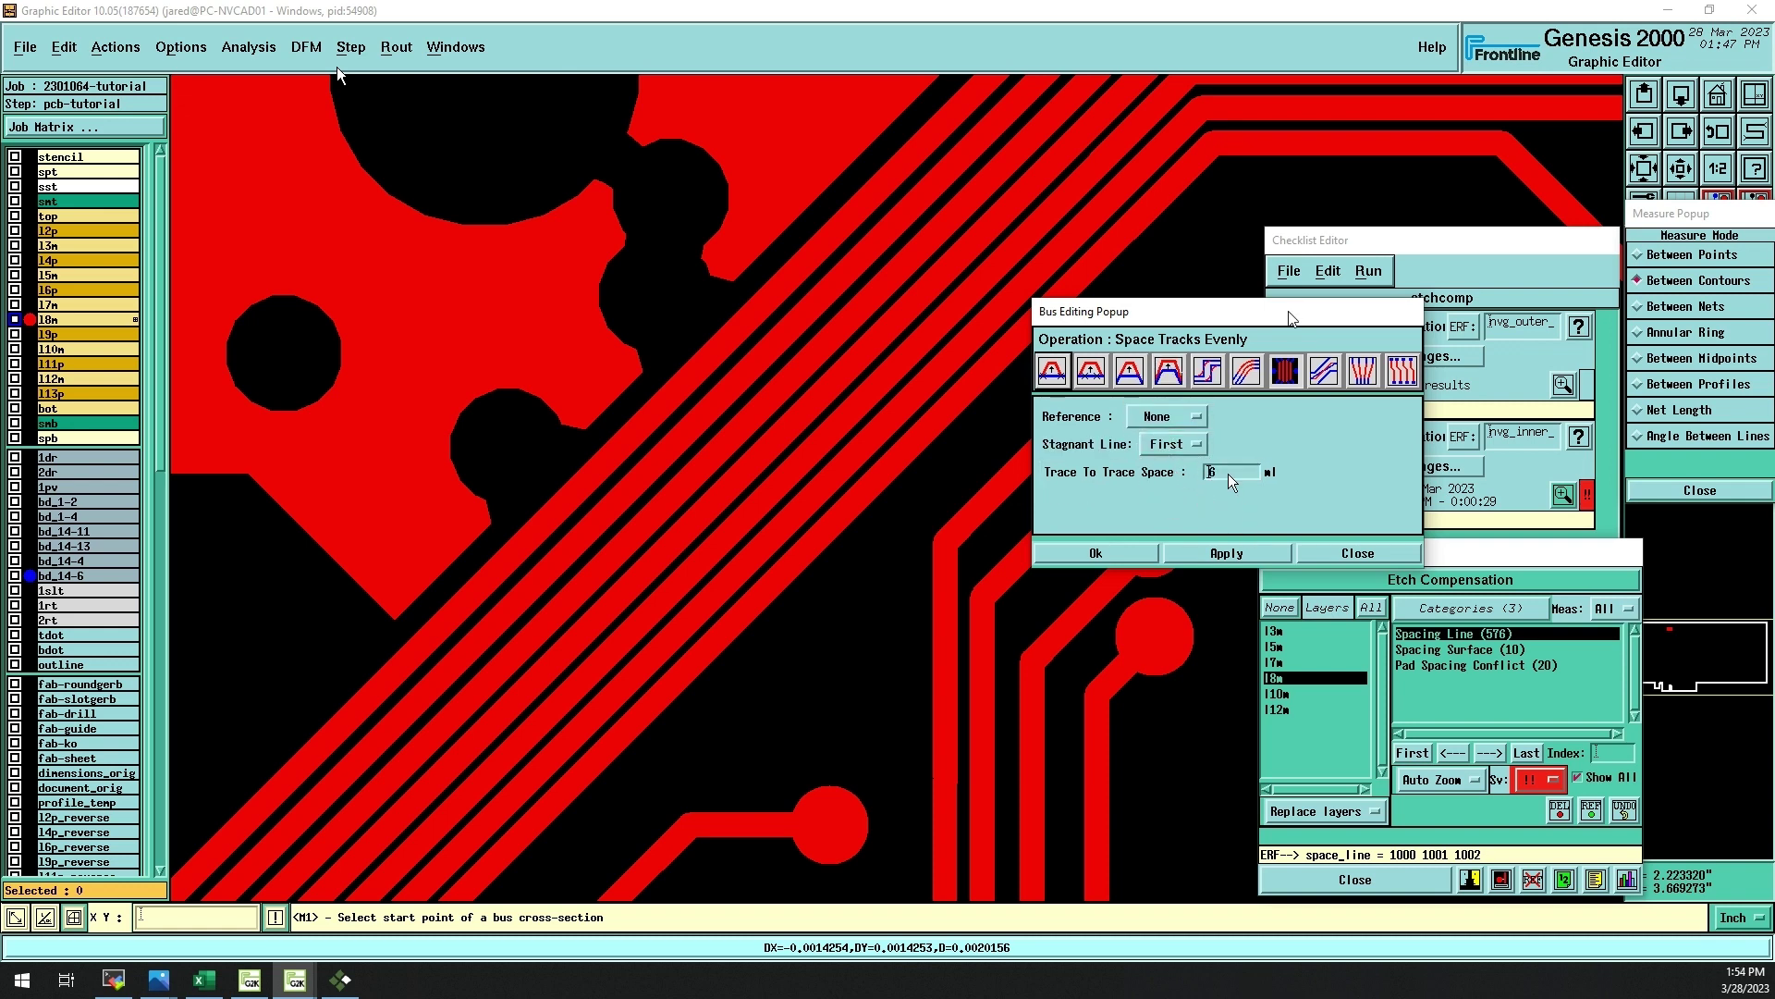
- Undo the r6 symbol change on the l8m lines and accept discarding that edit
click(846, 57)
key(ctrl+z)
key(Return)
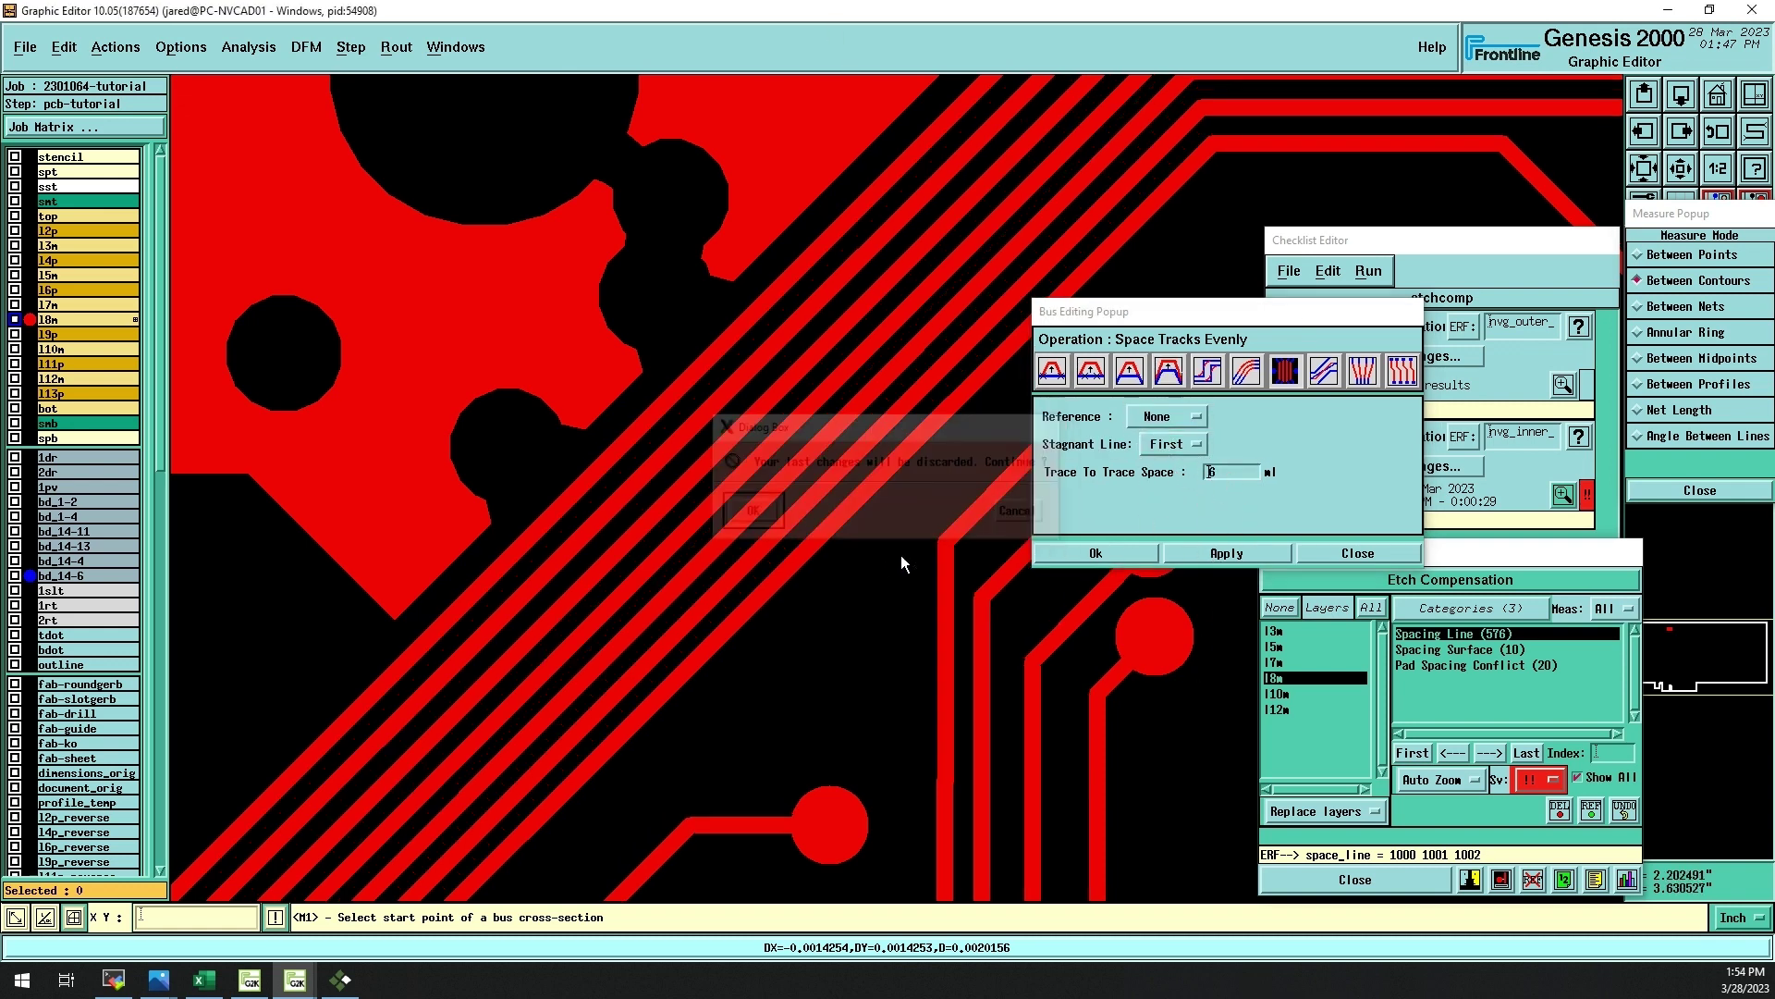
- Space the diagonal traces on l8m evenly at 6 mil from a cross-section through the whole bus
click(739, 456)
click(1103, 782)
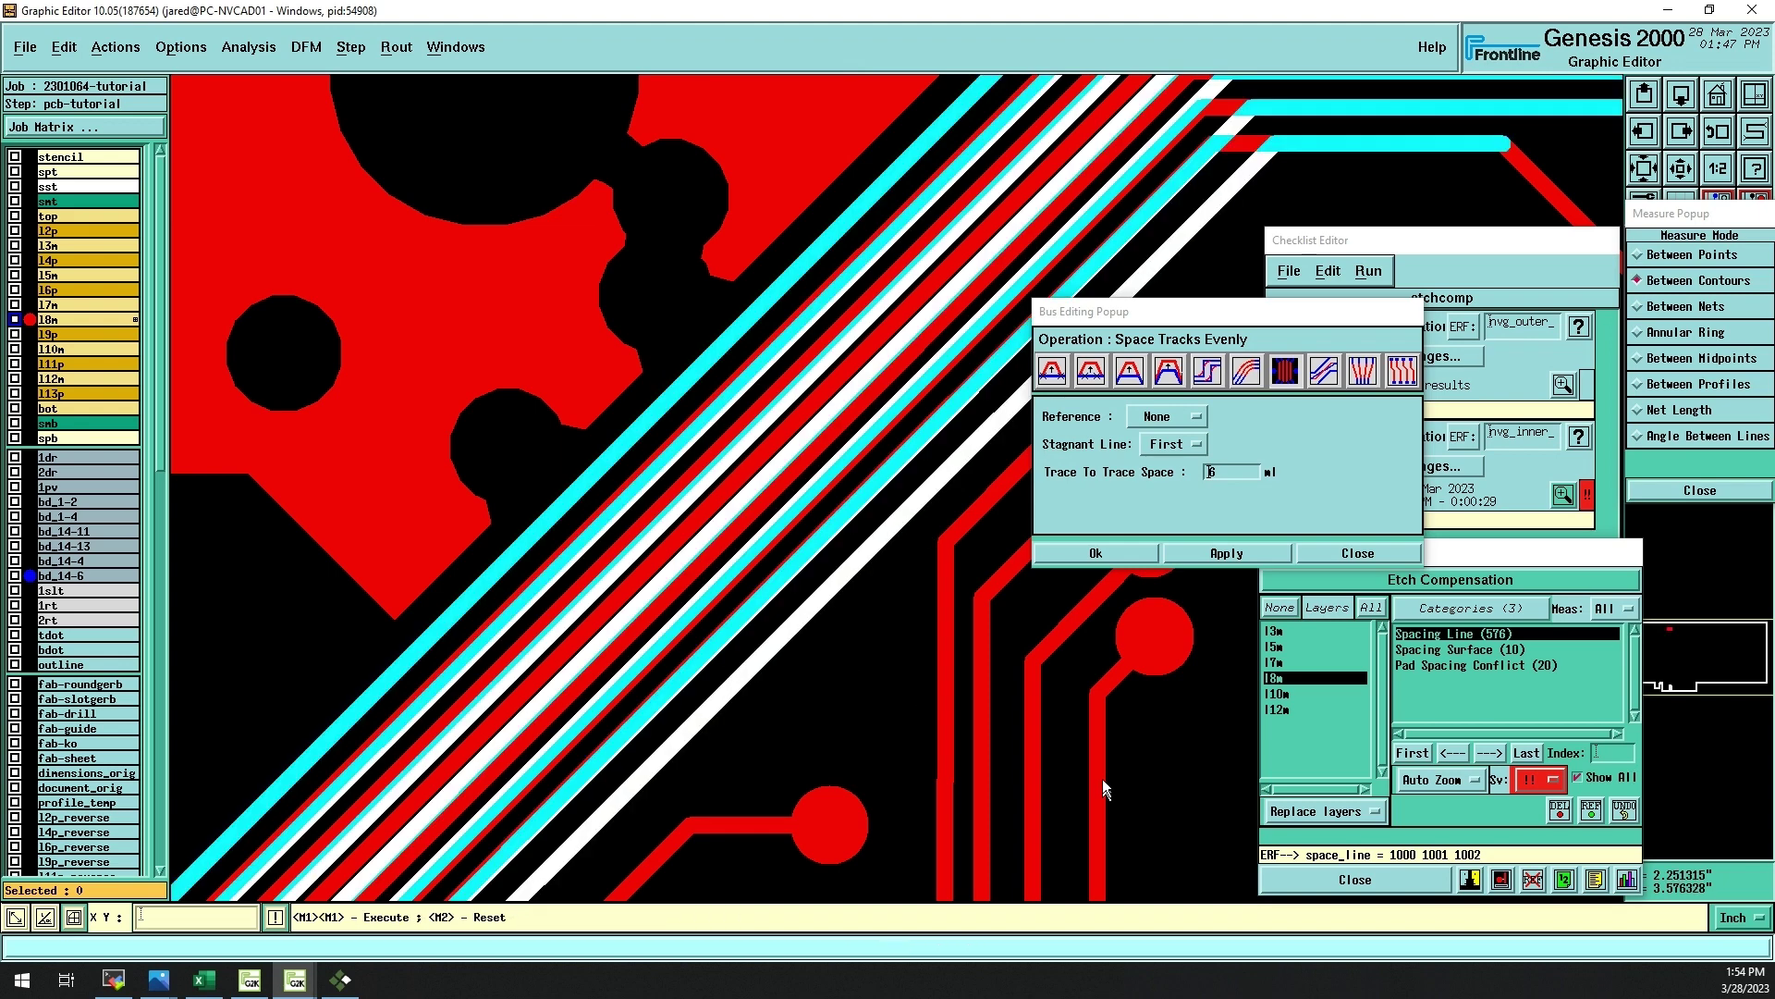
double_click(1102, 779)
scroll(961, 546, down, 2)
scroll(854, 564, up, 1)
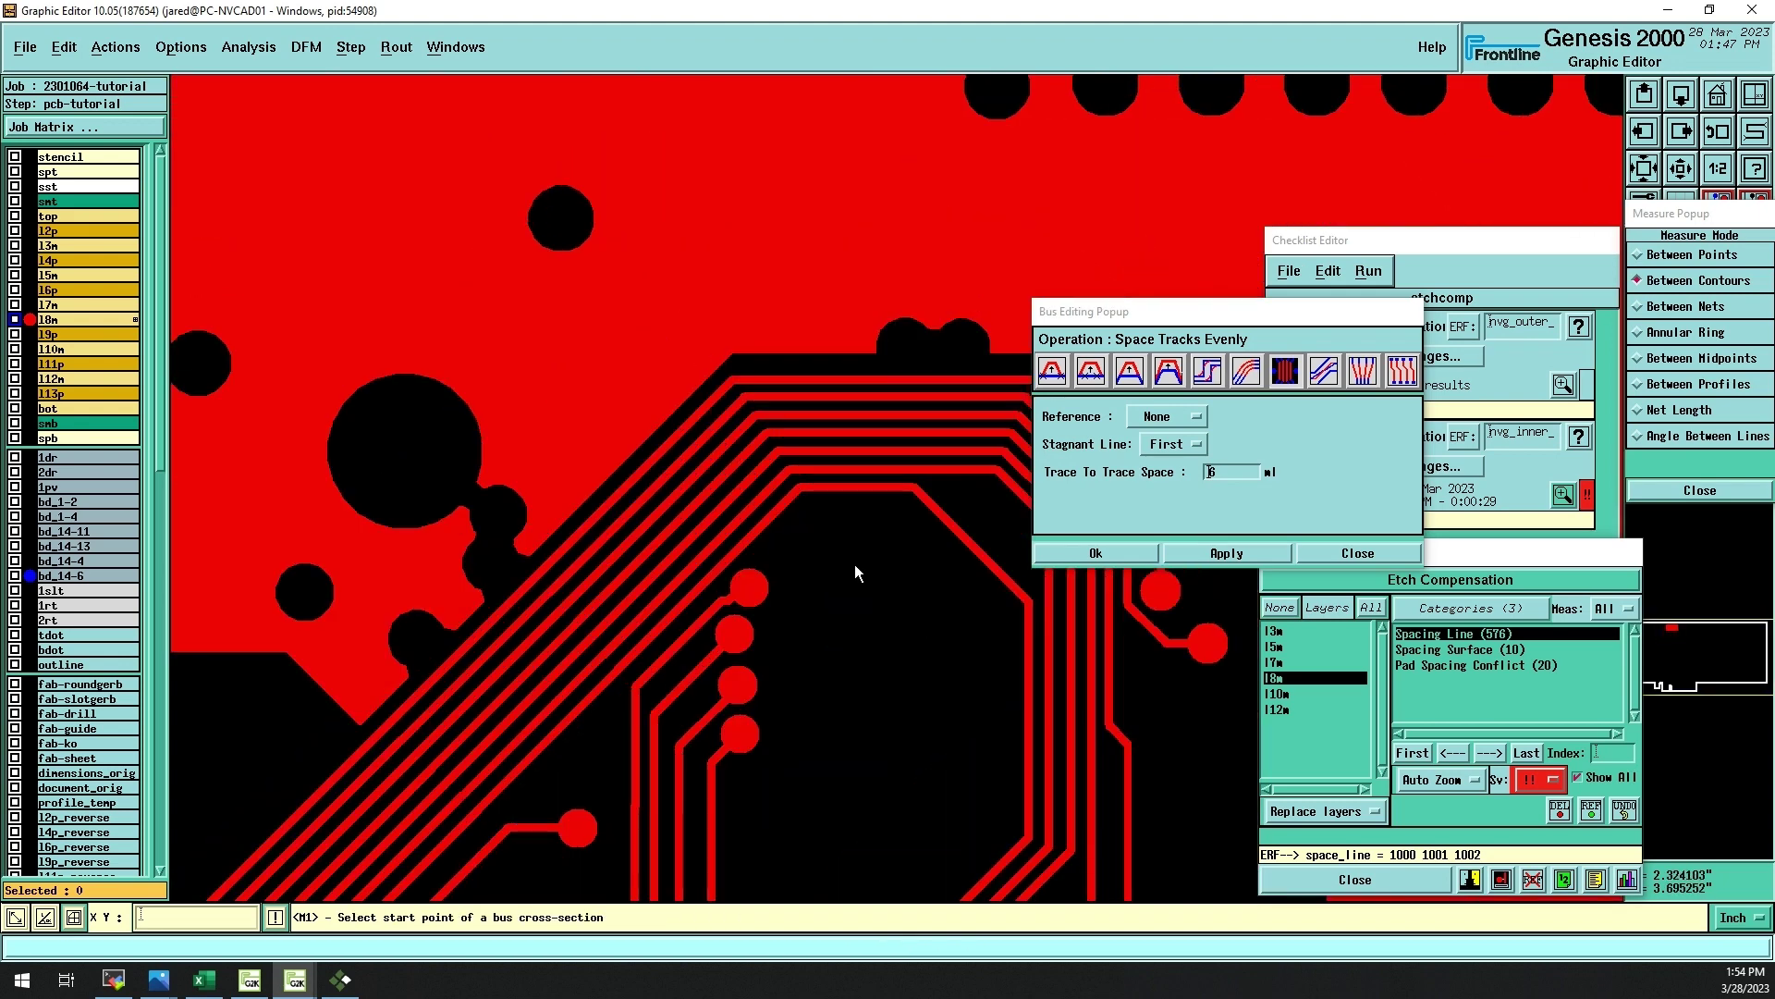
- Display the 1dr drill layer together with l8m and set the Results viewer to Keep layers
scroll(854, 564, down, 2)
scroll(858, 529, up, 1)
click(69, 458)
click(1315, 807)
click(1348, 840)
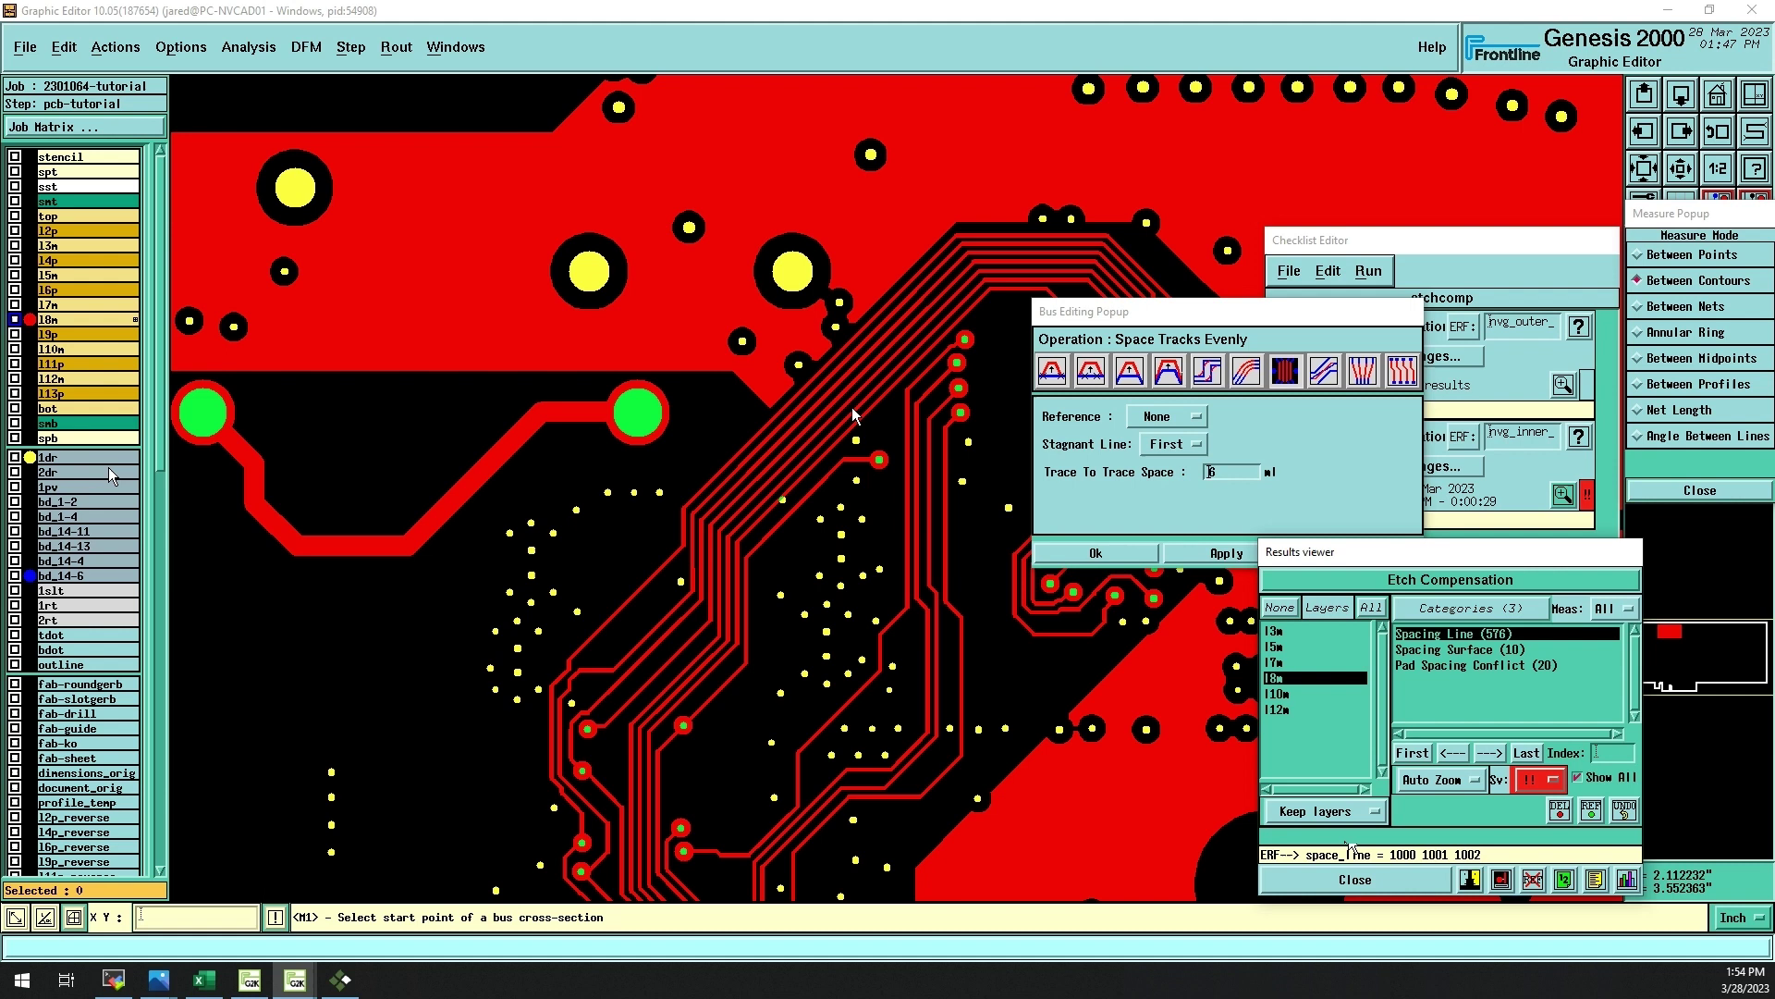
scroll(853, 414, up, 2)
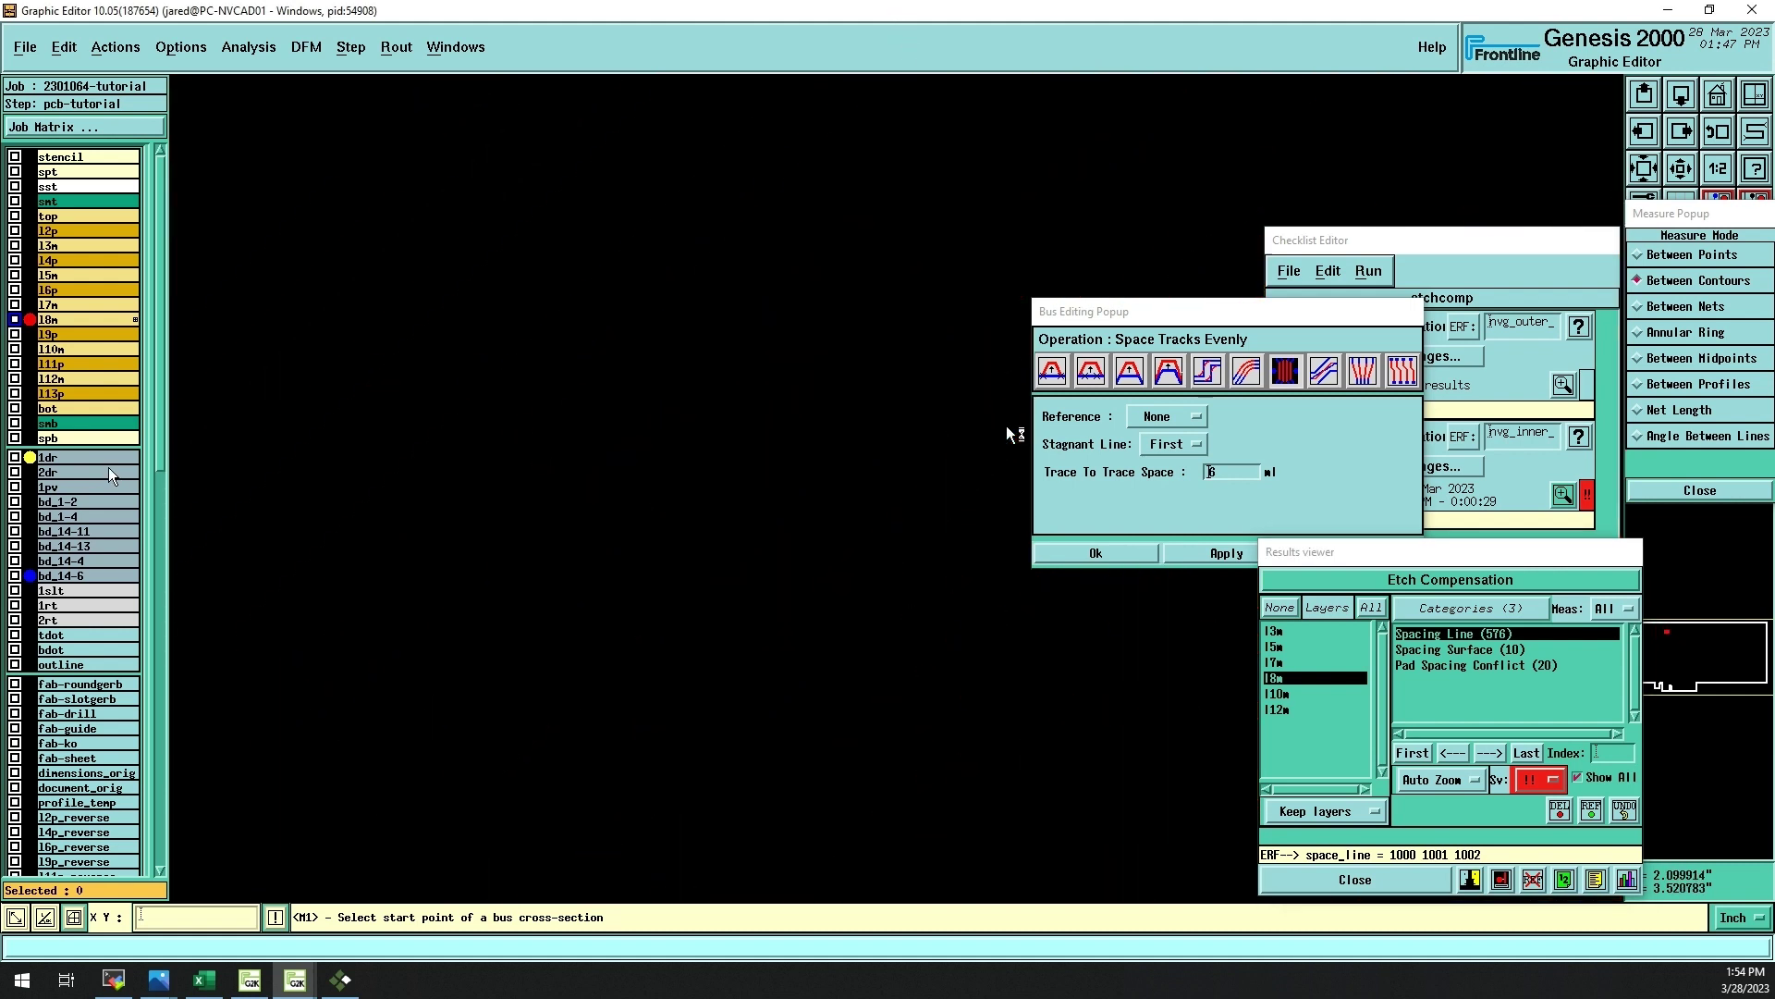
- Undo the even track spacing and try a new cross-section over the diagonal traces beside the pads
key(ctrl+z)
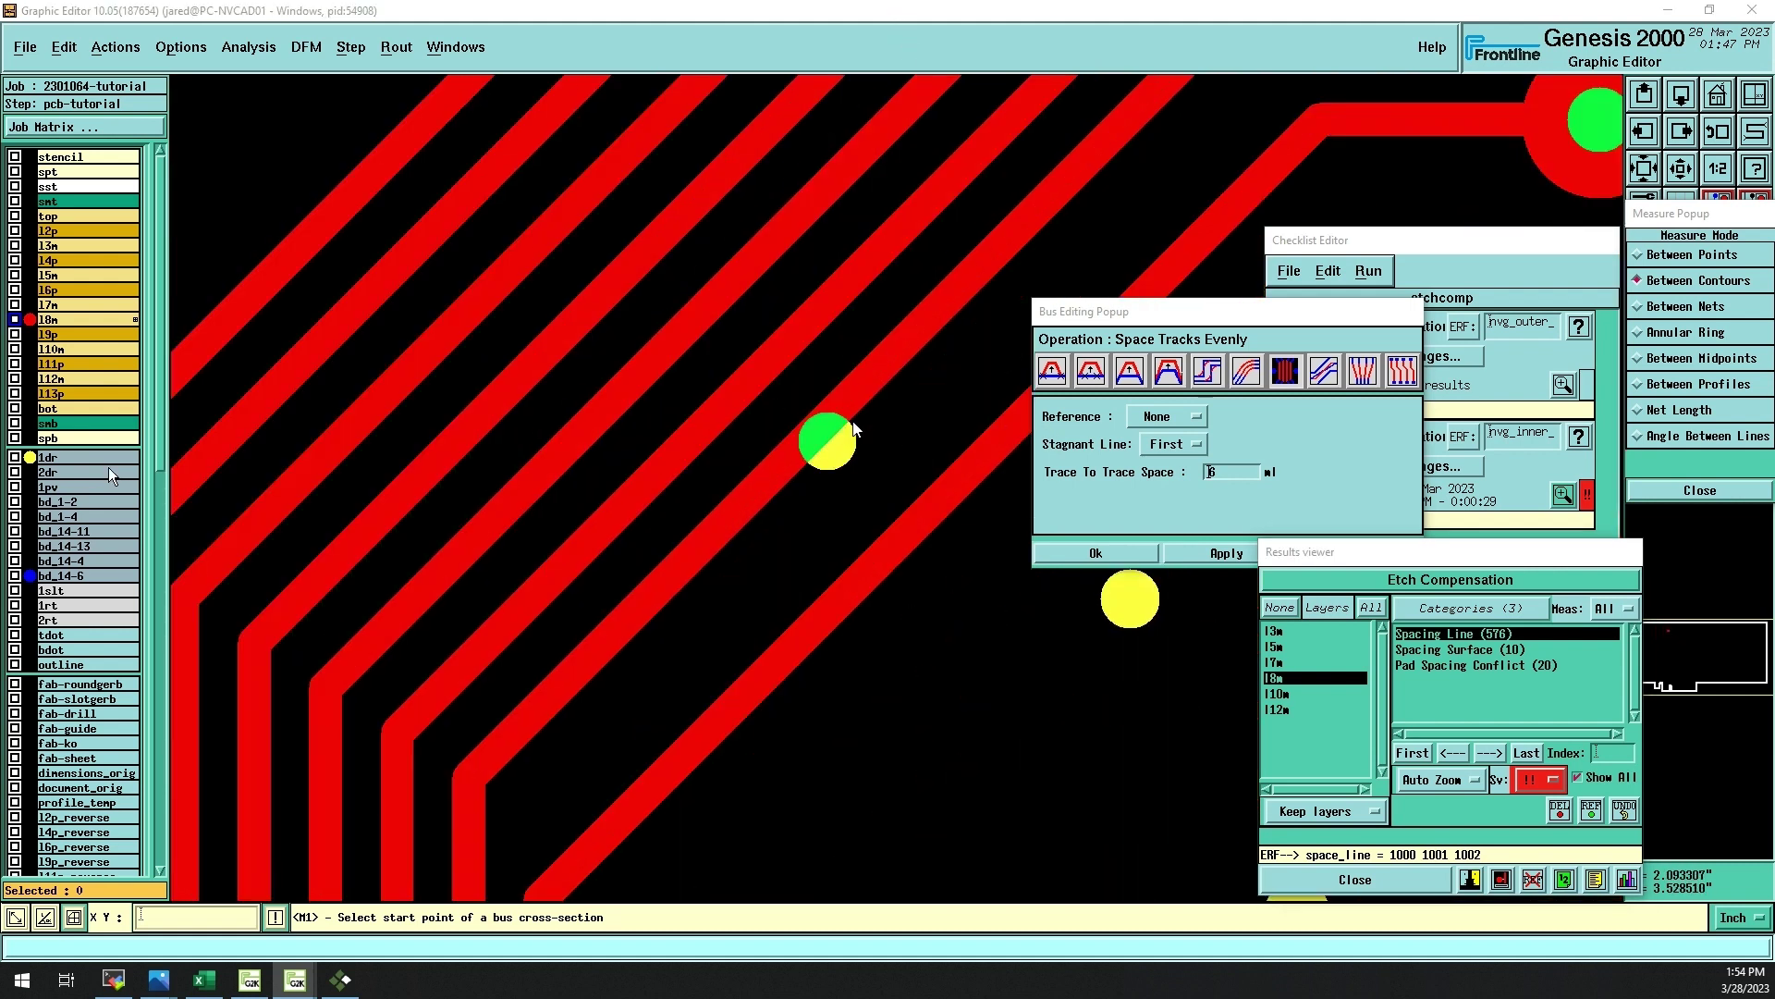
scroll(1202, 218, down, 2)
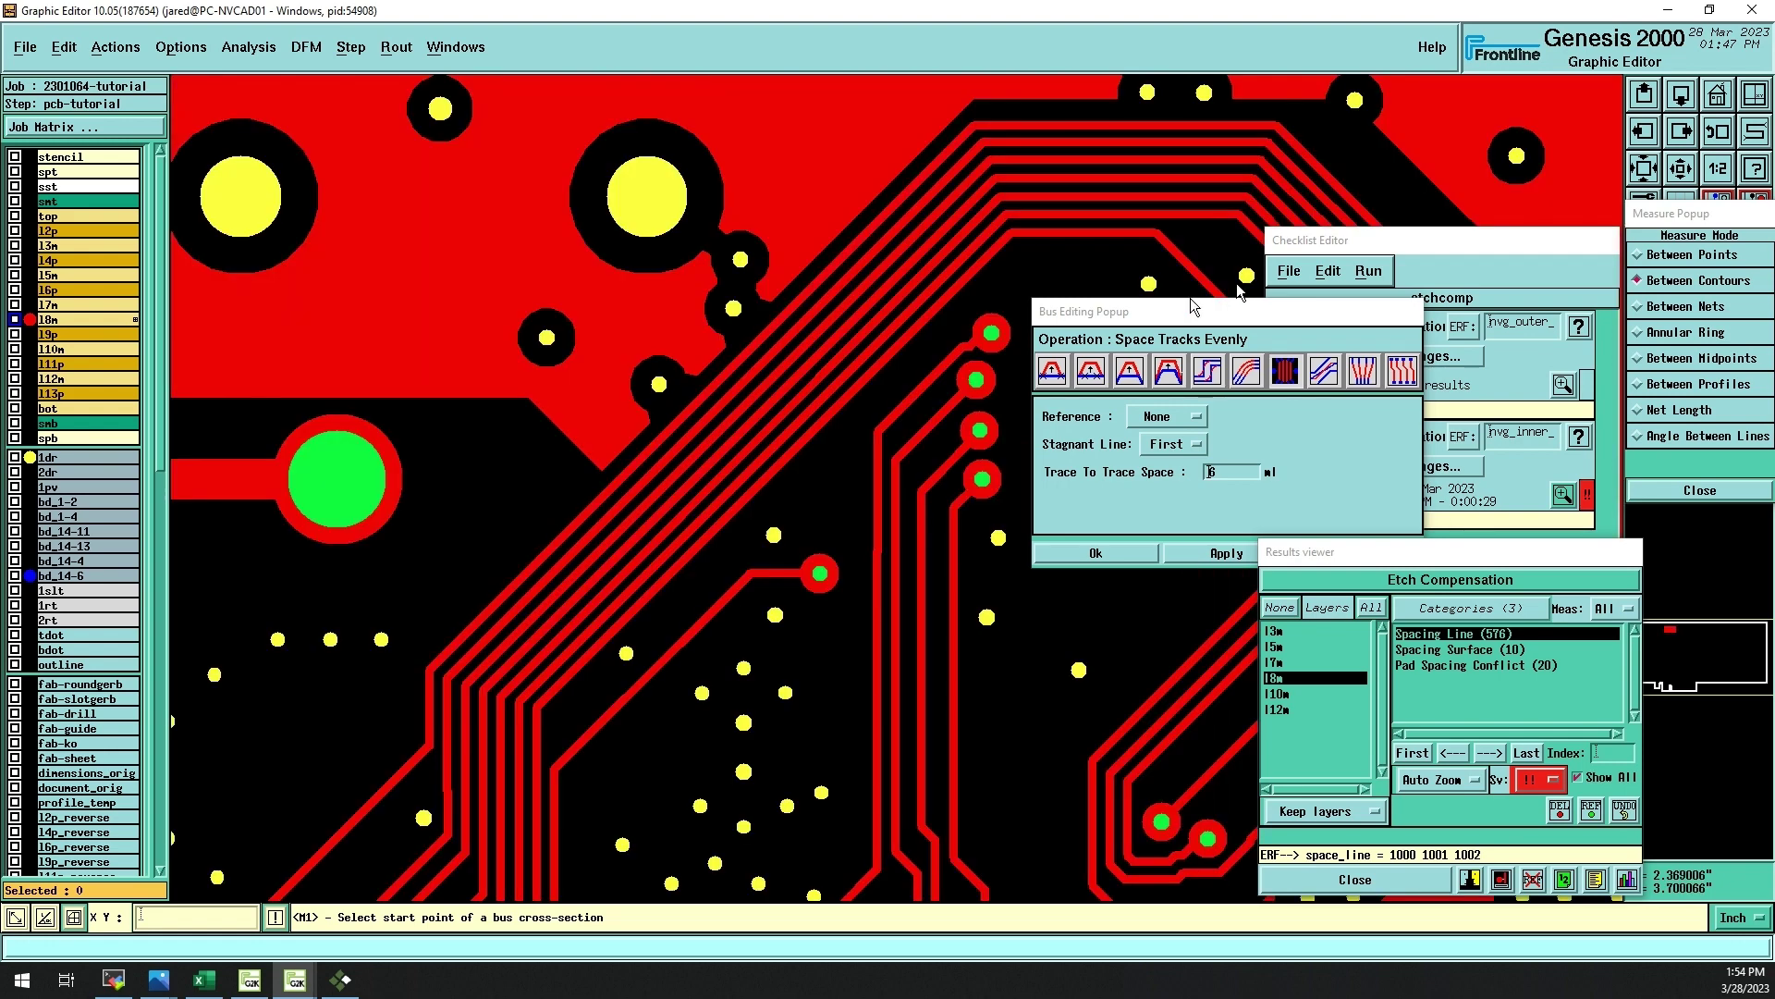
scroll(986, 450, up, 1)
click(627, 555)
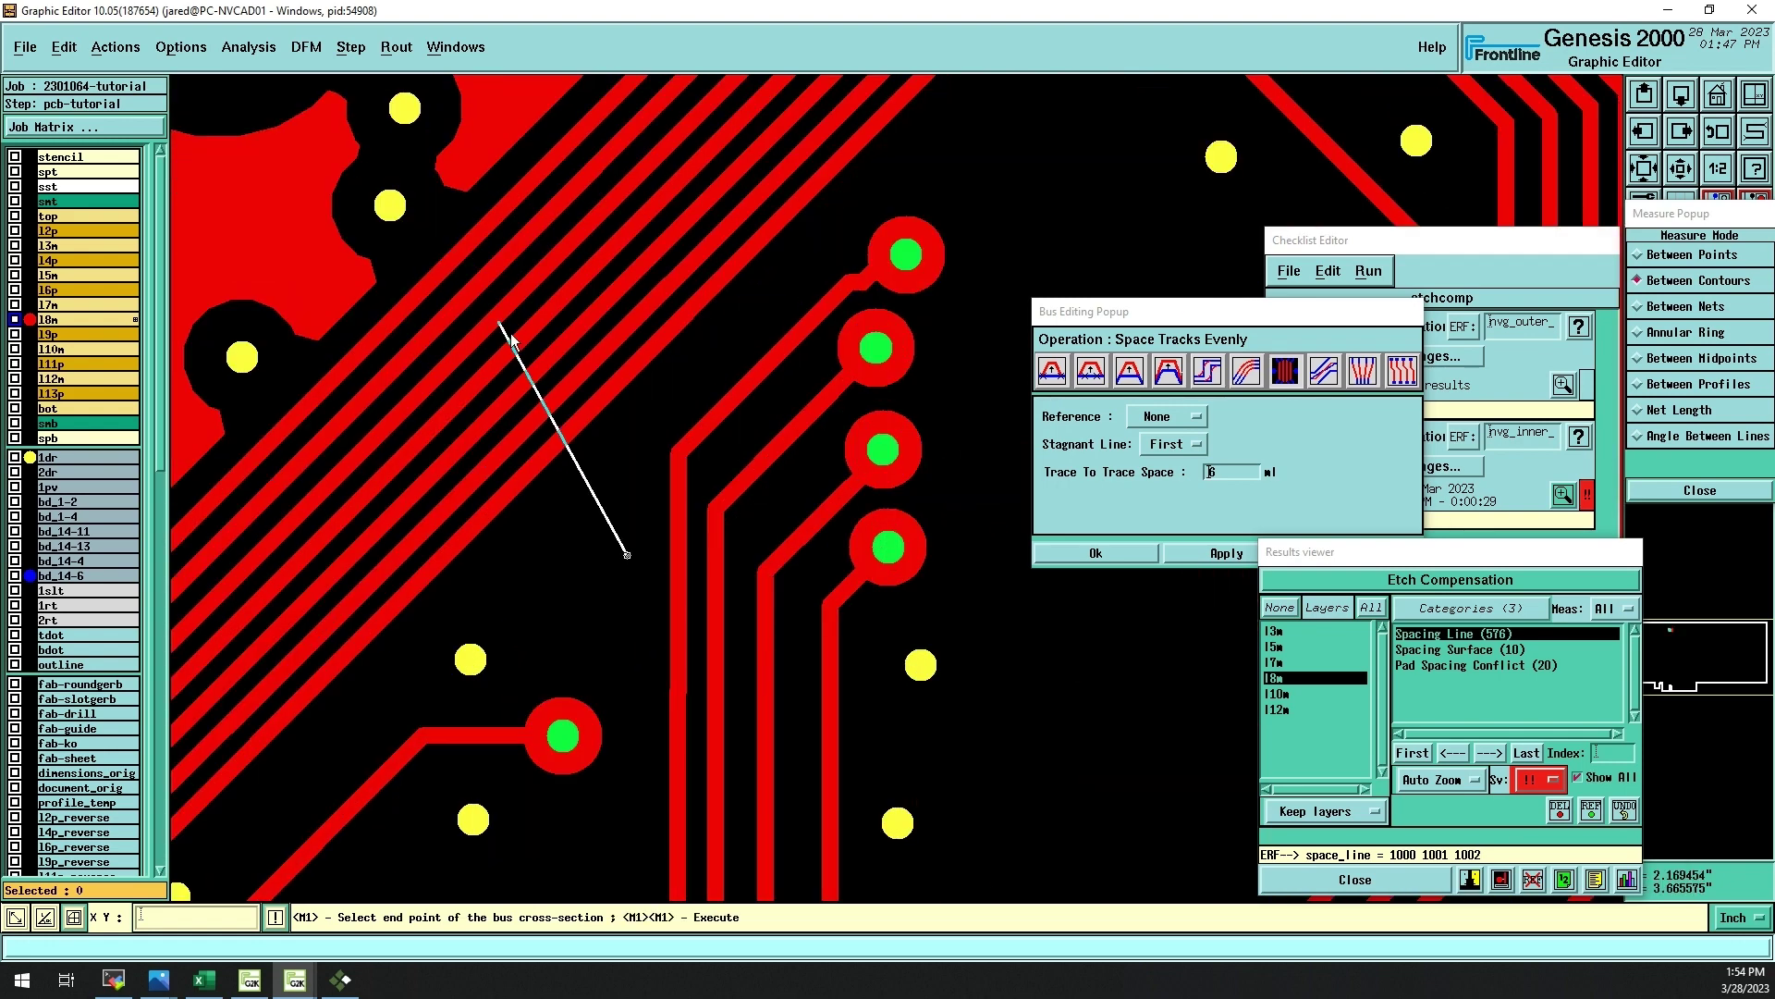
double_click(510, 334)
- Examine the photo tight_trace_could_not_be_etchcomped.jpg for over-etched traces, and minimize it
click(161, 979)
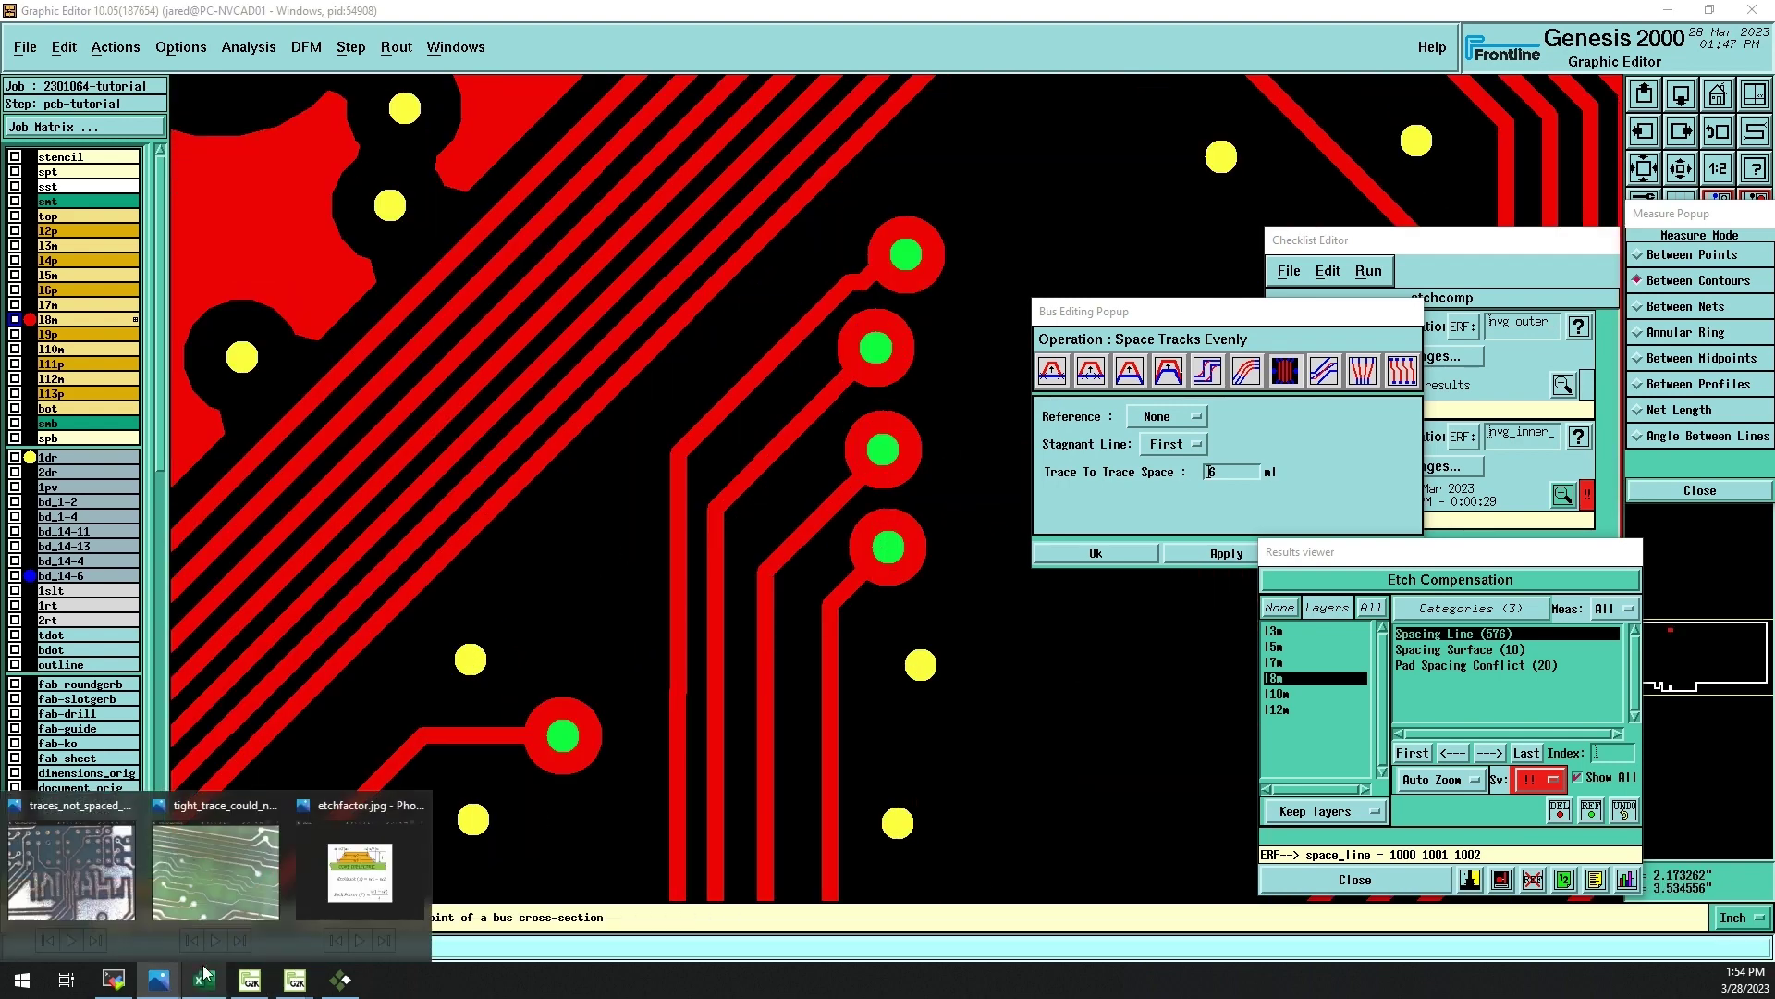
click(257, 885)
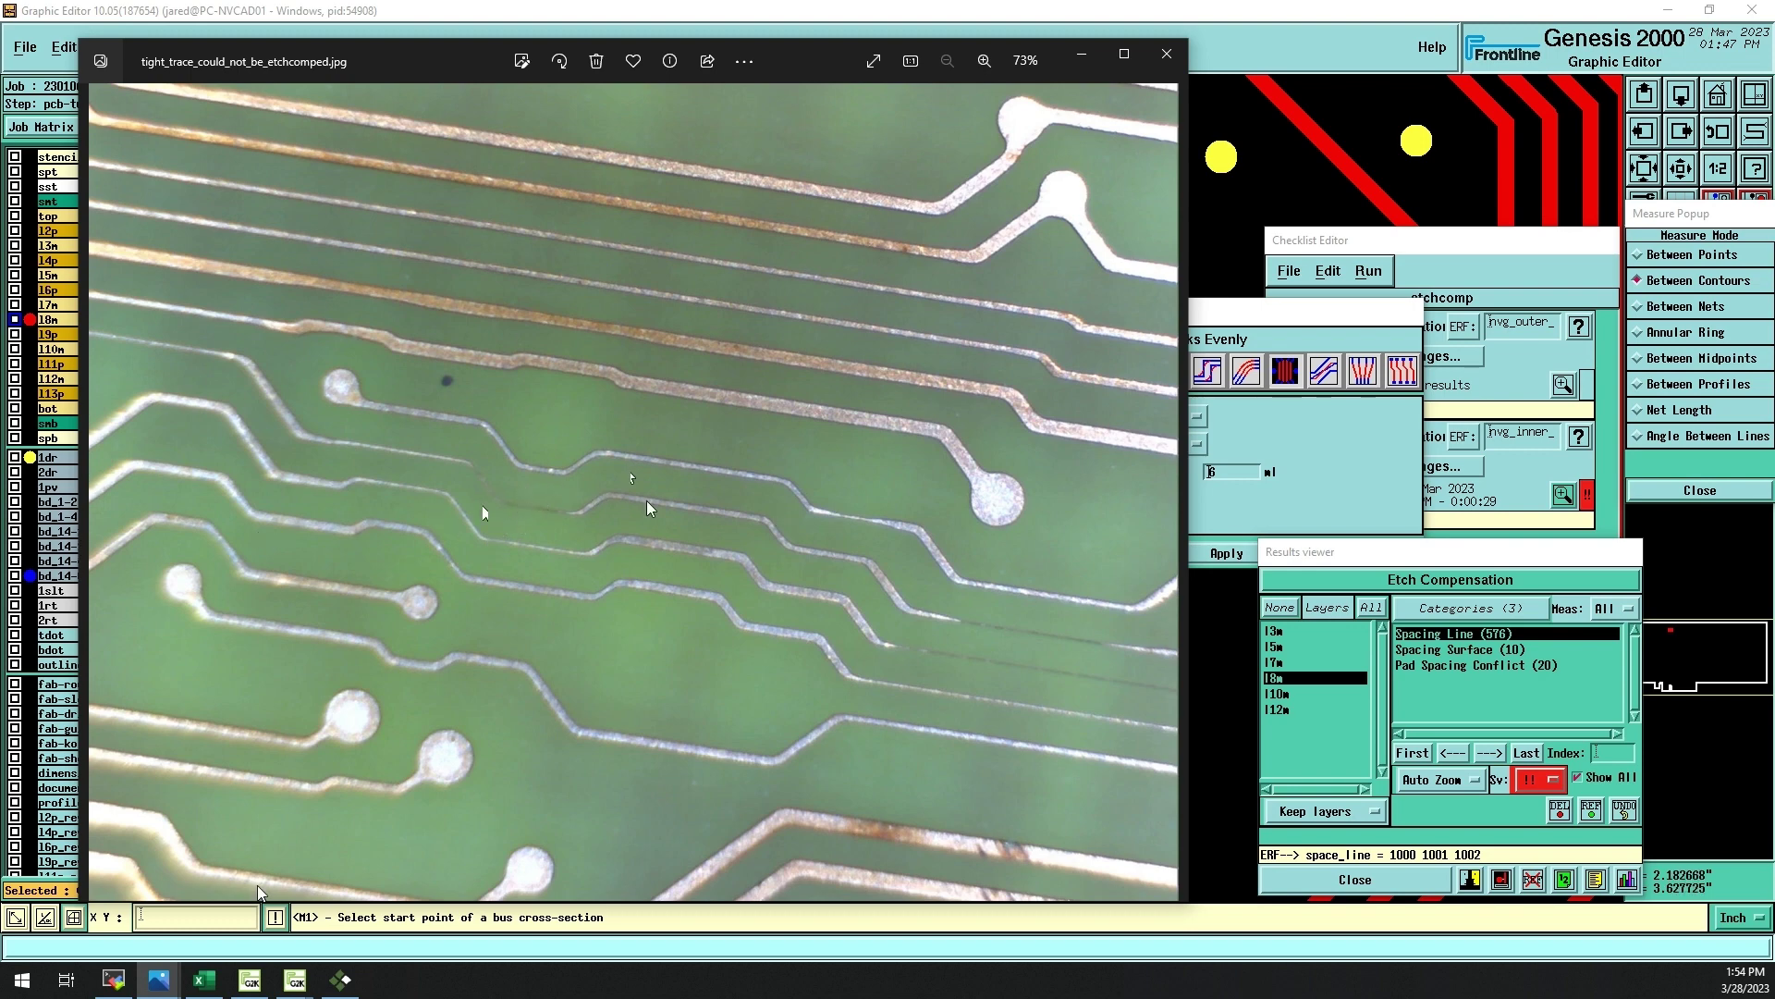
click(1081, 54)
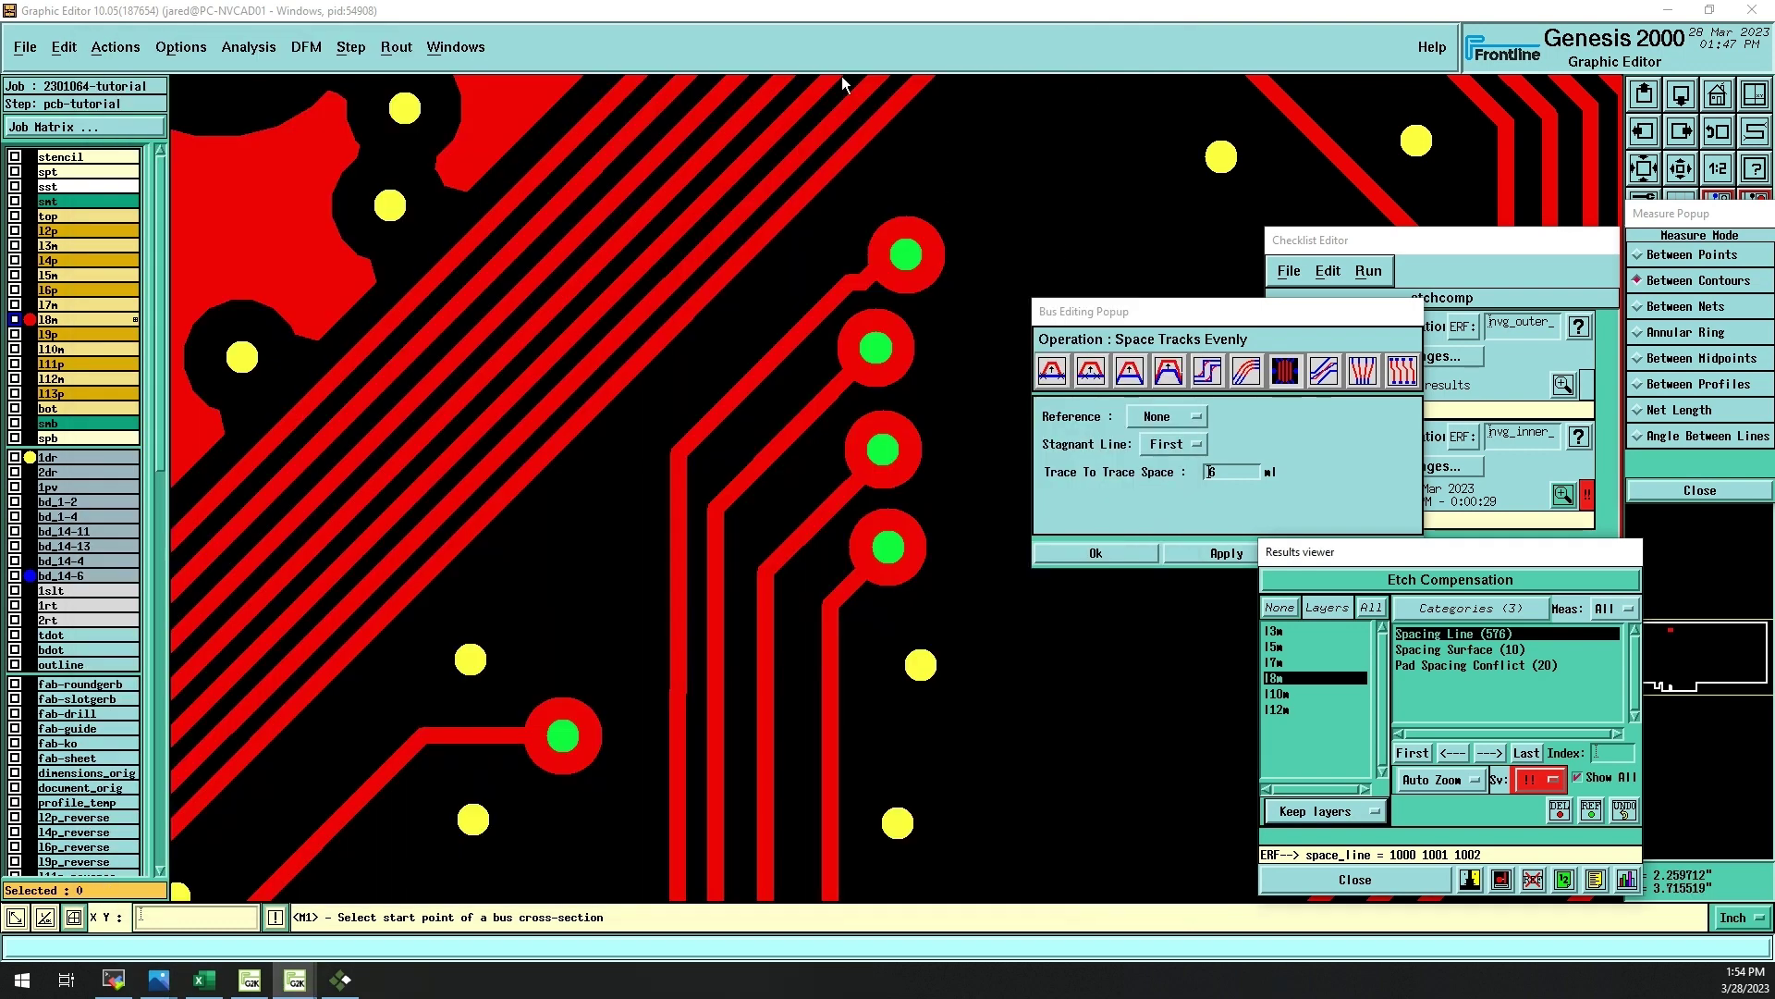
scroll(648, 488, down, 1)
scroll(648, 488, up, 1)
scroll(1055, 580, down, 1)
scroll(1055, 579, up, 1)
click(613, 114)
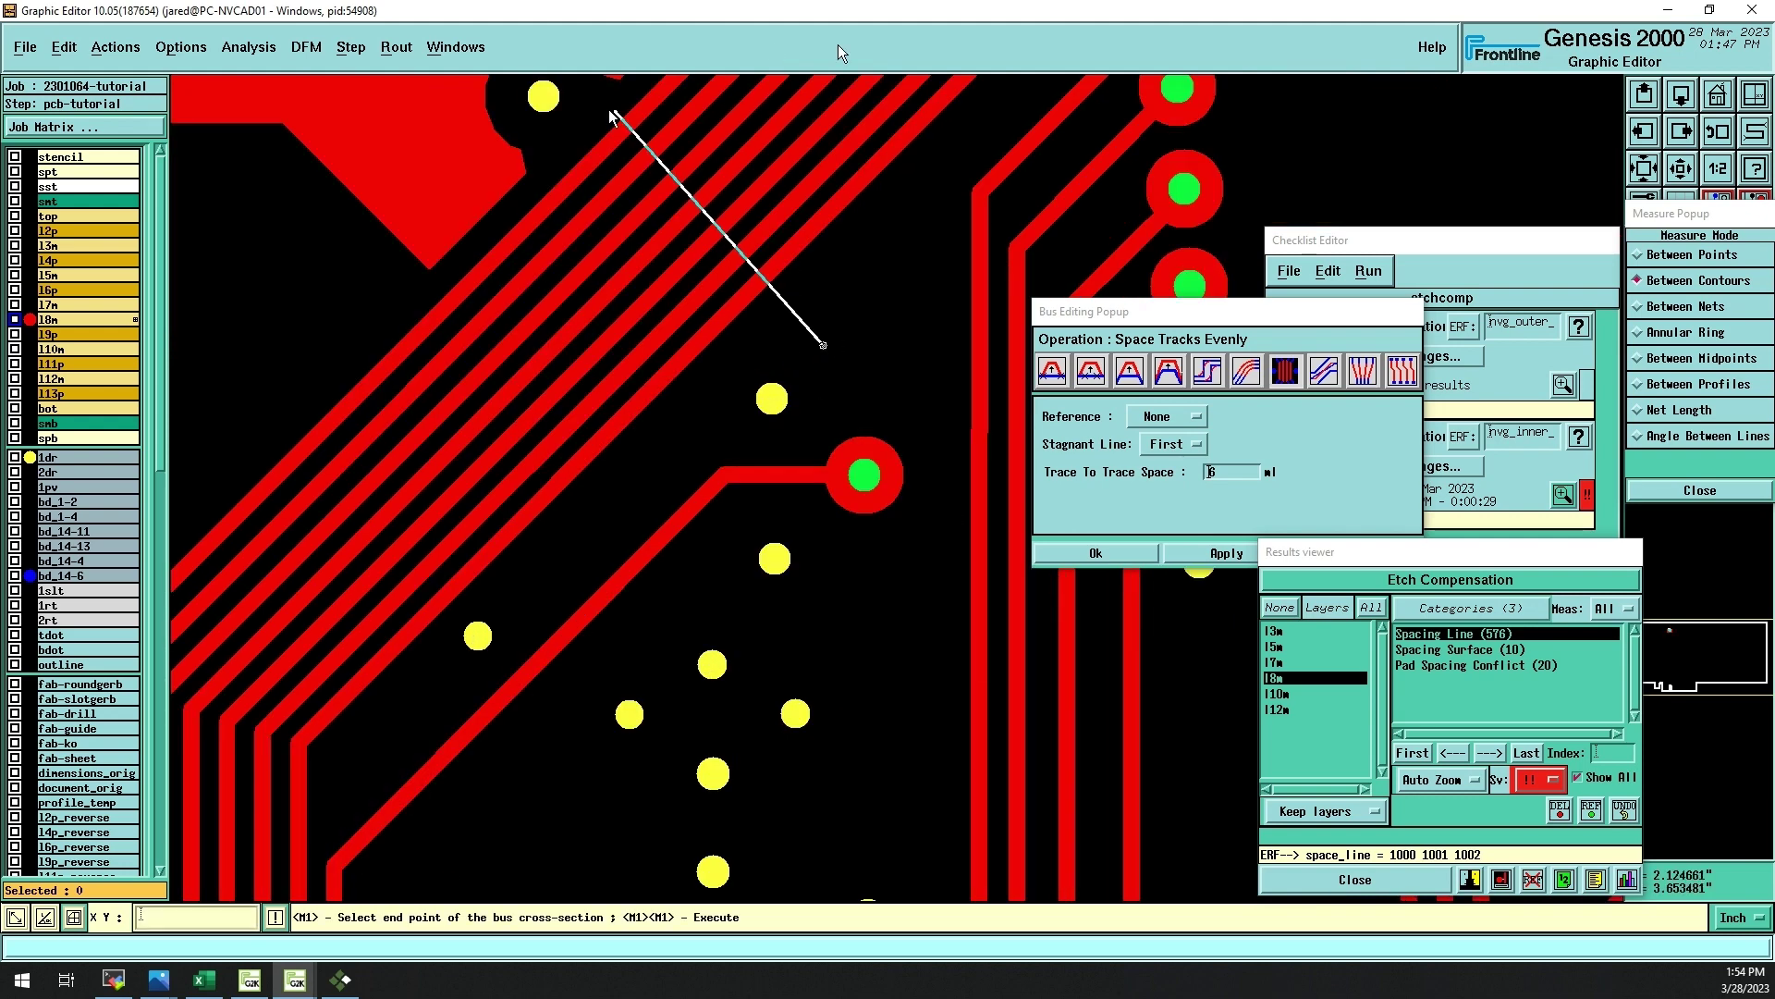
click(881, 445)
scroll(880, 445, down, 1)
scroll(943, 323, up, 1)
middle_click(934, 305)
- Make the middle line stagnant and space the diagonal l8m traces evenly at 6 mil
click(1171, 444)
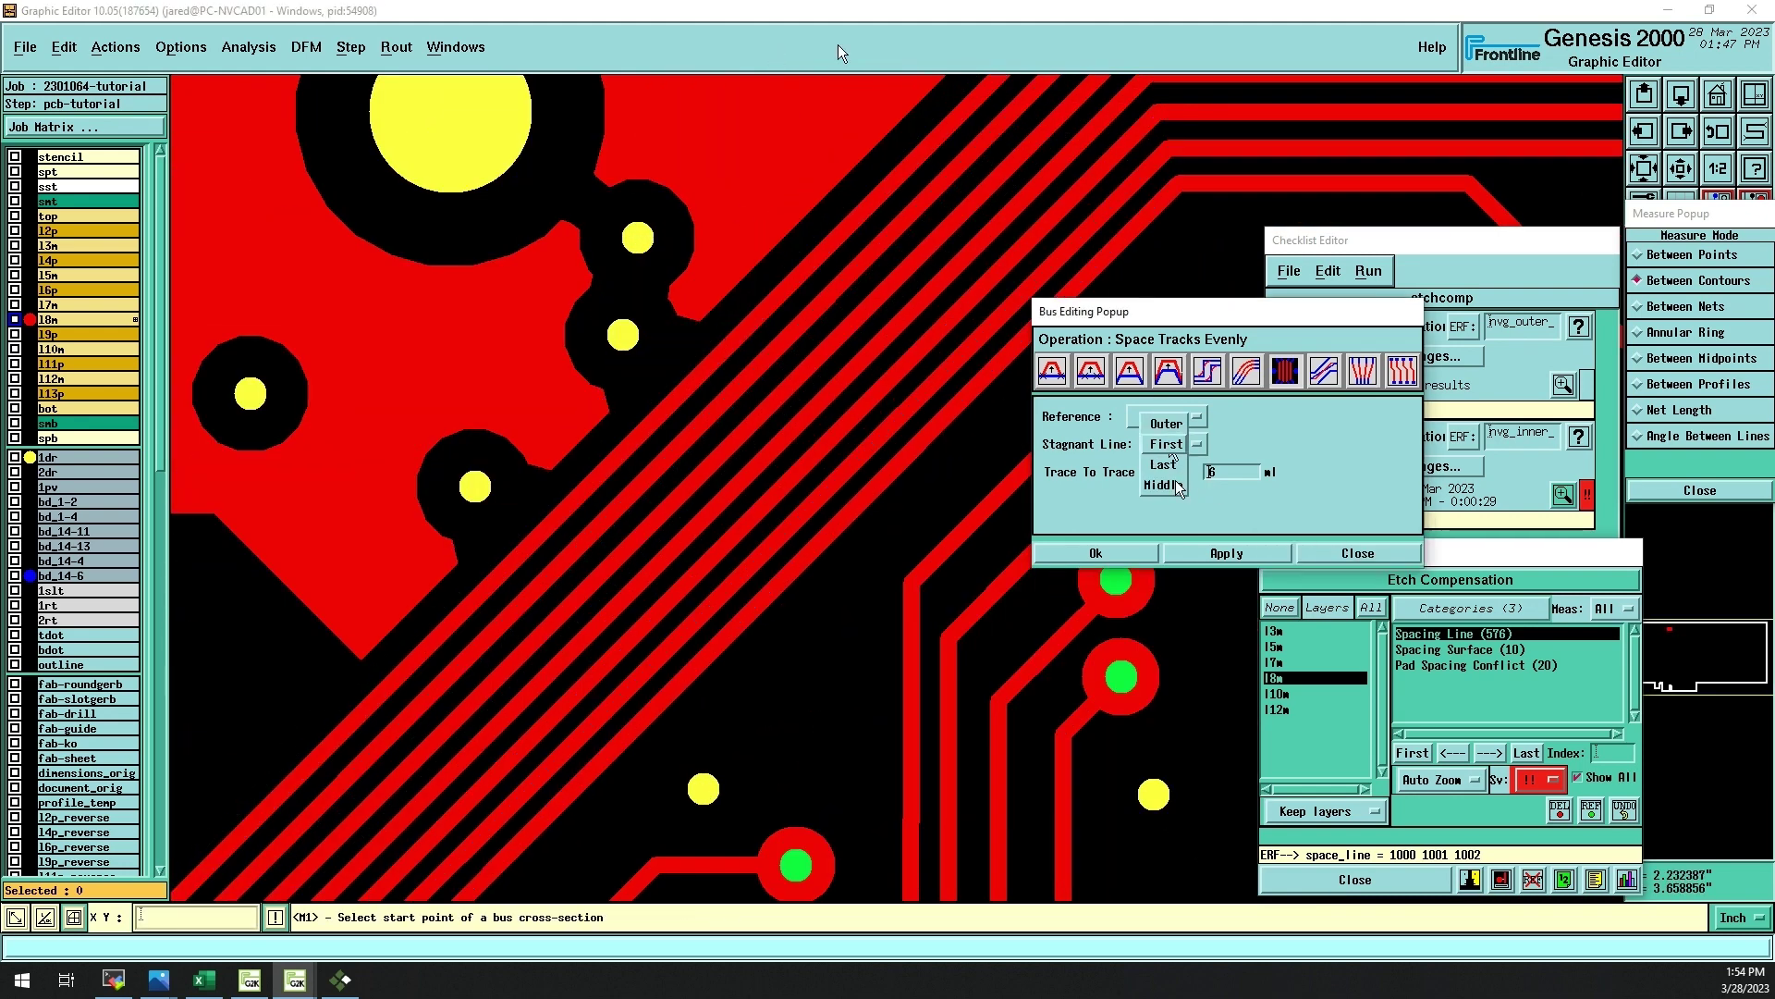
click(1166, 480)
click(840, 684)
click(637, 398)
double_click(588, 614)
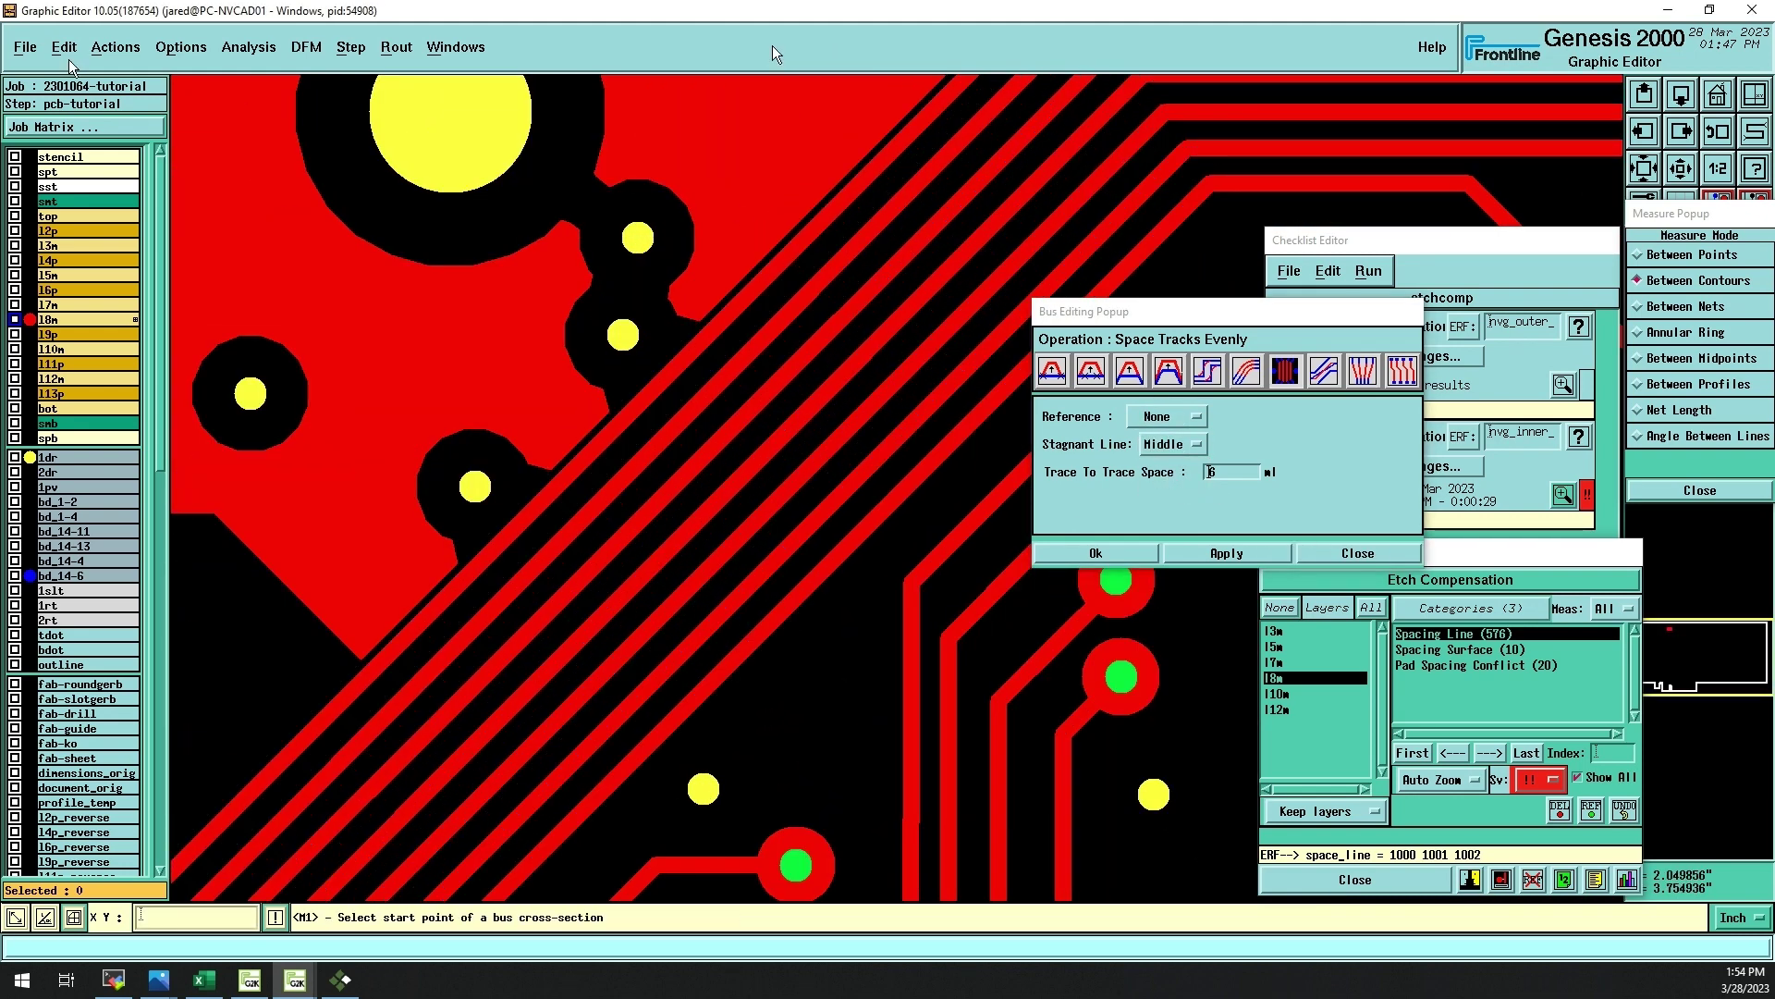
- Repair the spacing between the outermost diagonal trace and the adjacent copper surface to 6 mil by reshaping the surface
click(65, 48)
mouse_move(93, 327)
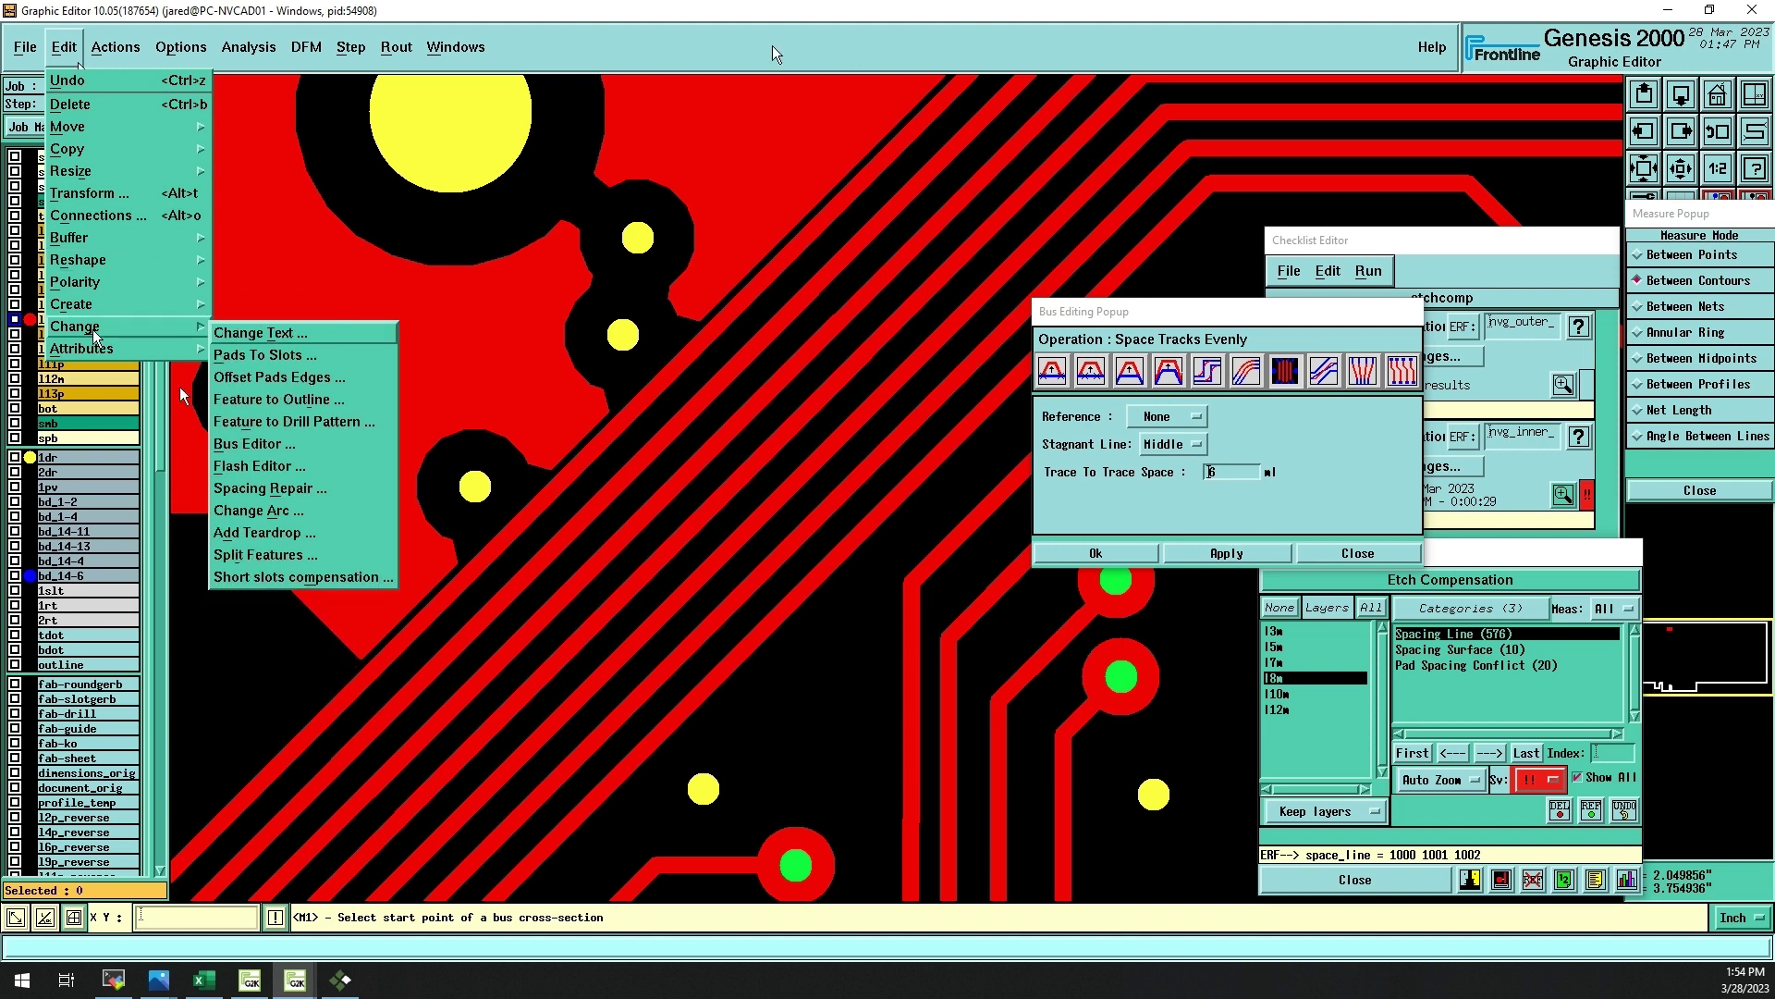
click(264, 488)
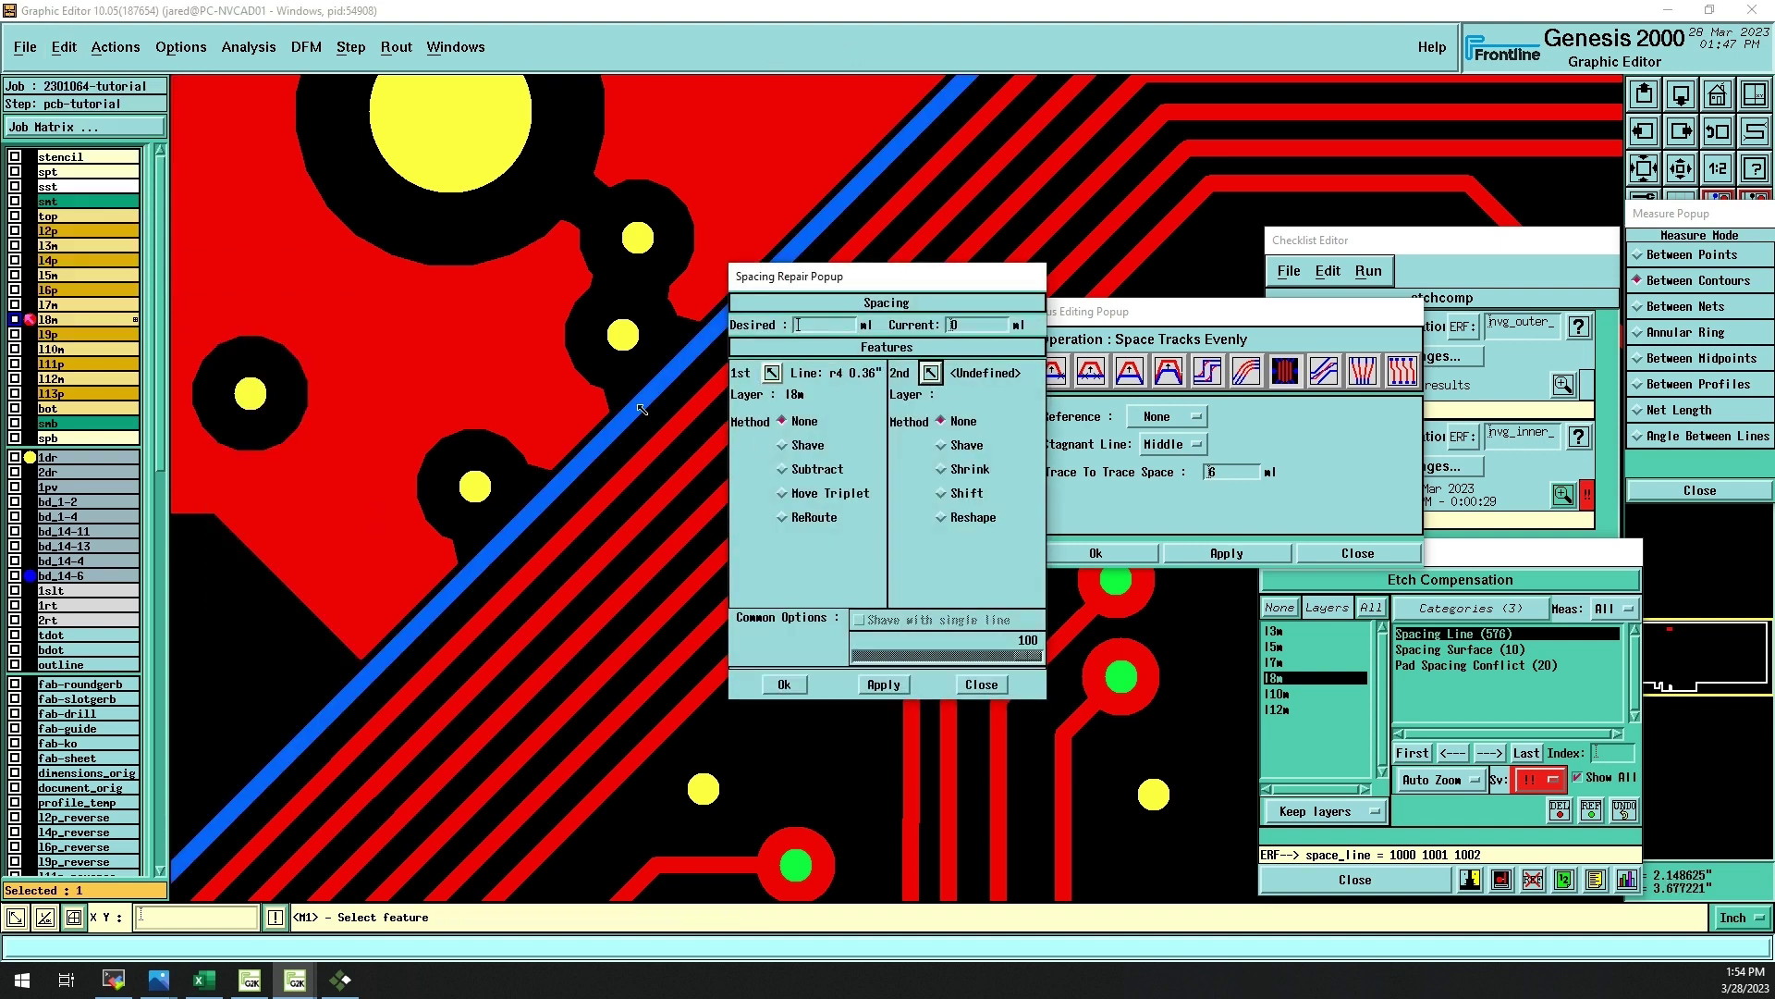
text(6)
click(940, 517)
click(883, 684)
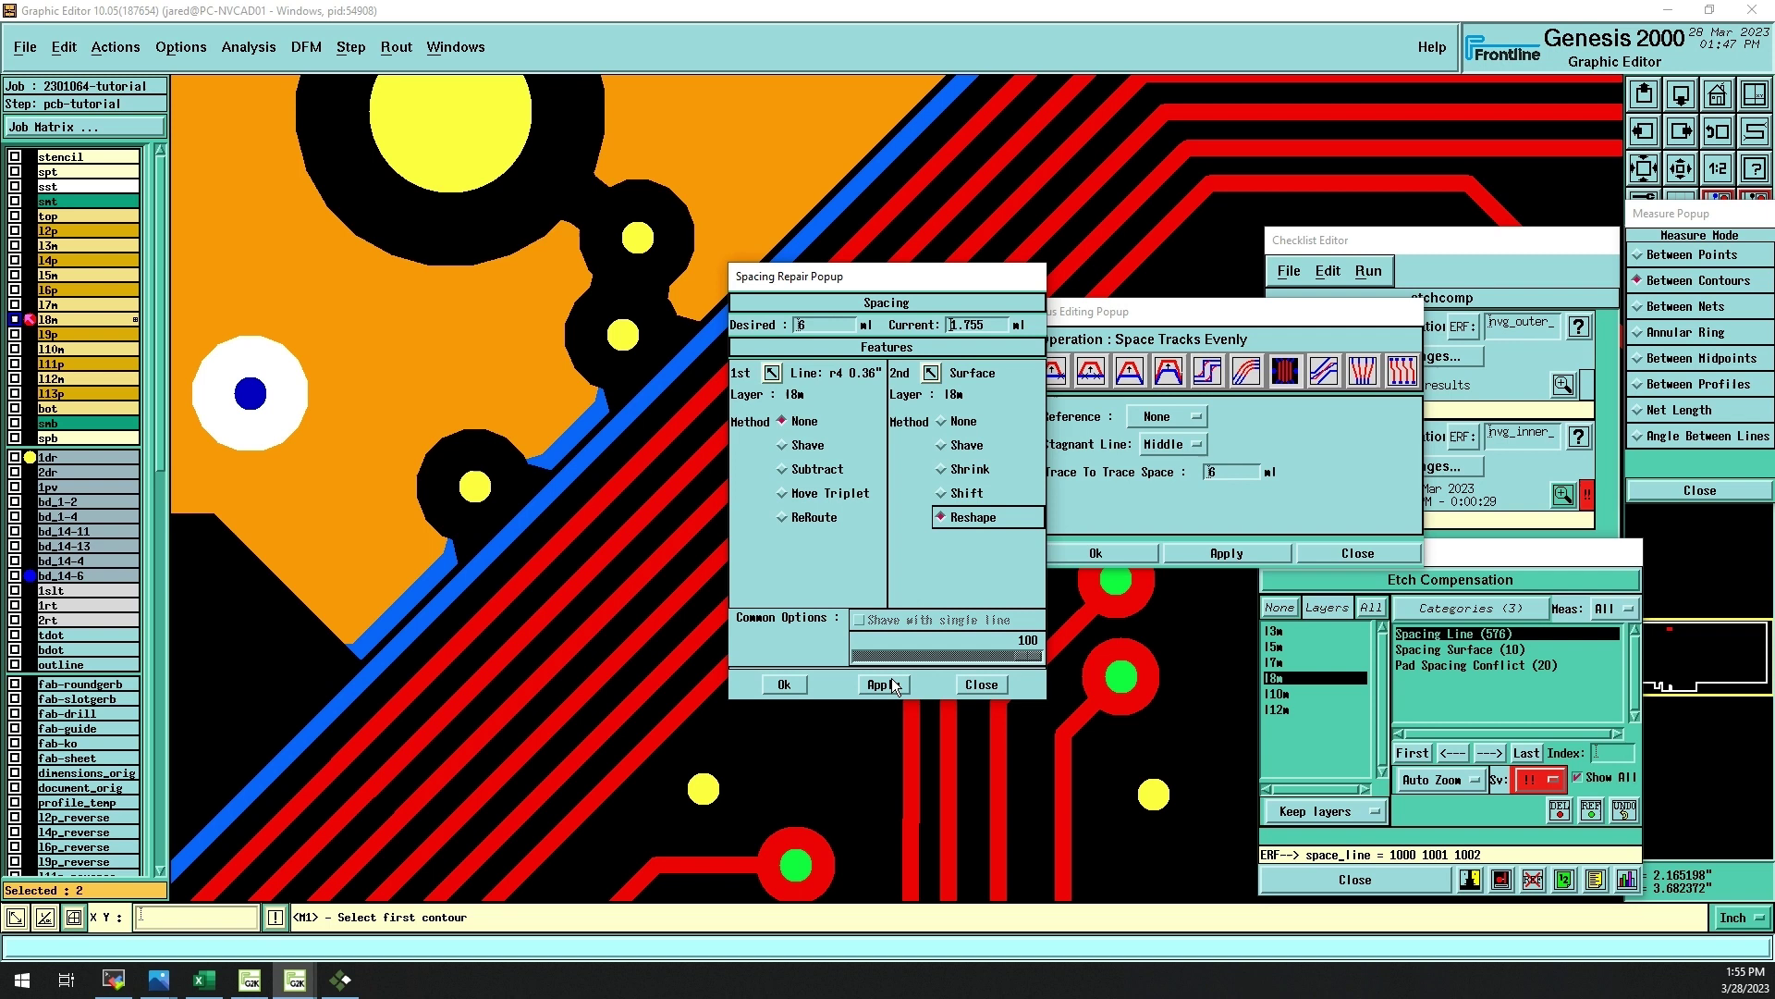